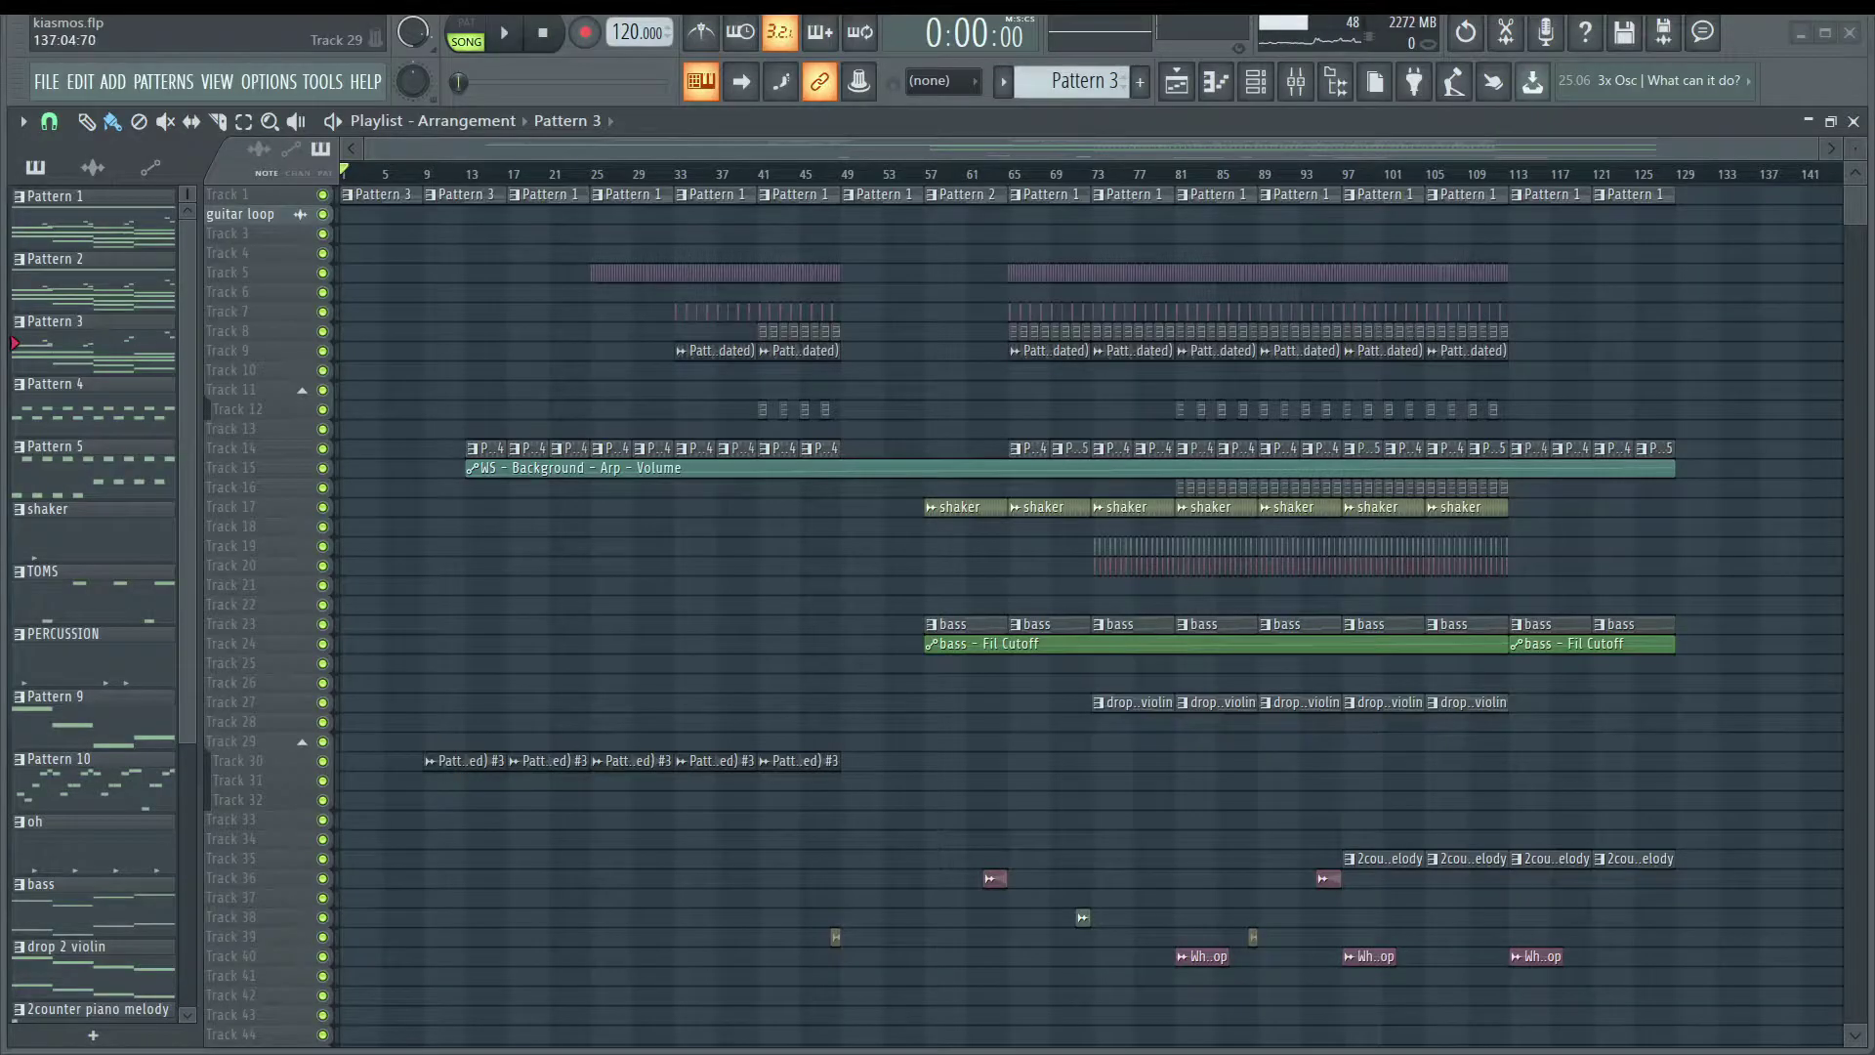
Open the piano notes of the first Pattern 3 clip in the piano roll and play the song from the start.
scroll(438, 316, "up", 4)
scroll(369, 251, "up", 7)
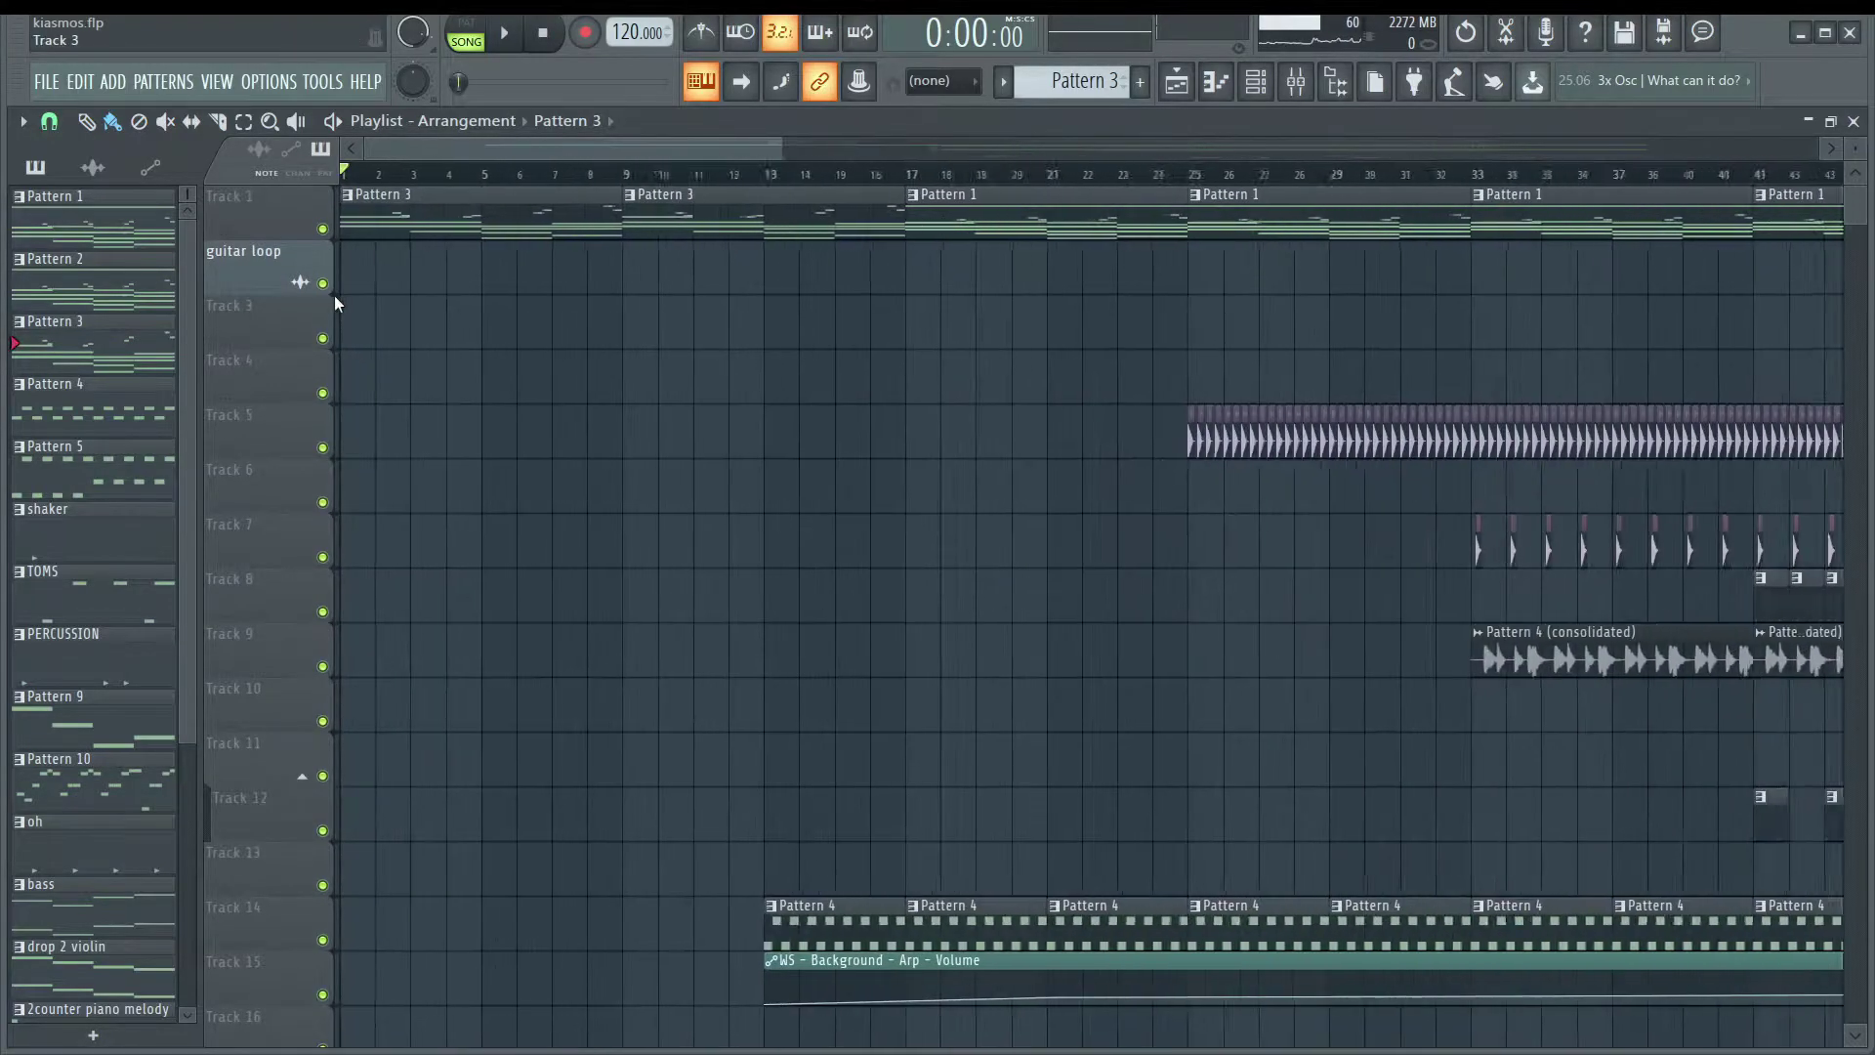
double_click(495, 203)
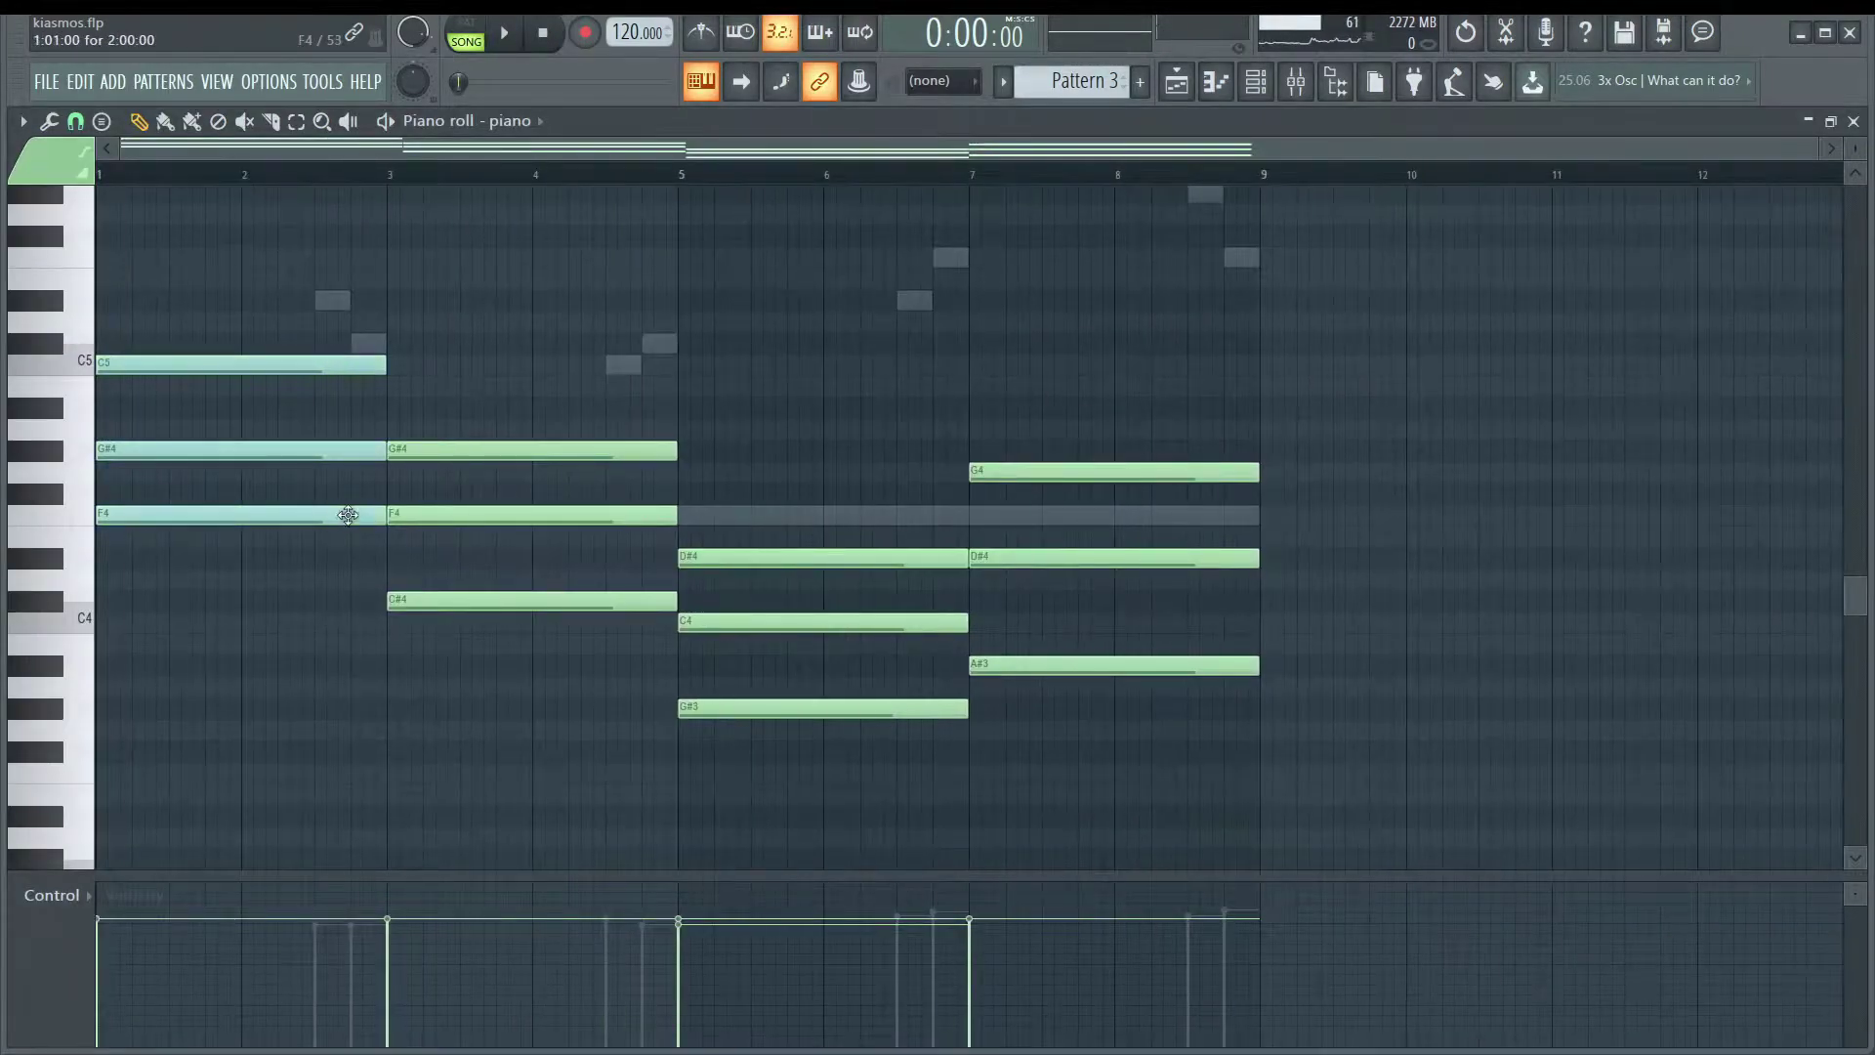
key("space")
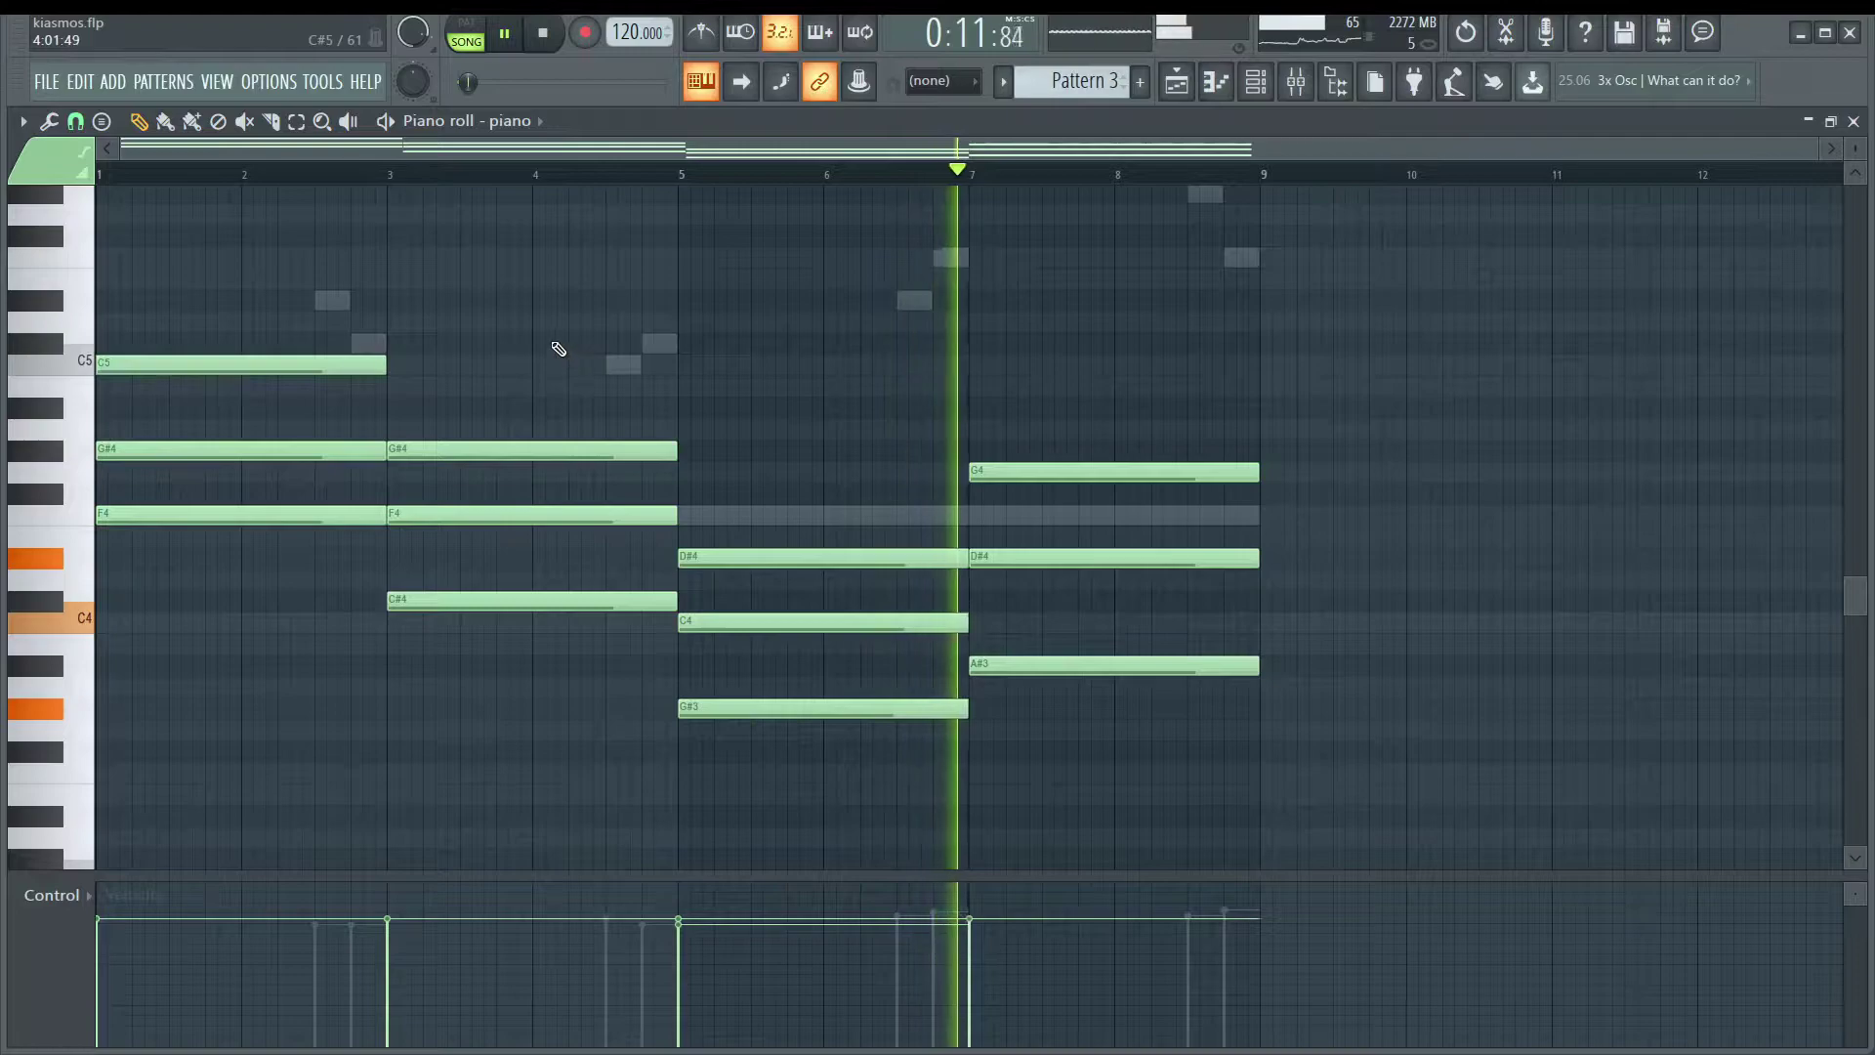
View the texture pad #2 notes and the piano #2 notes of Pattern 3, and return to the playlist.
key("Escape")
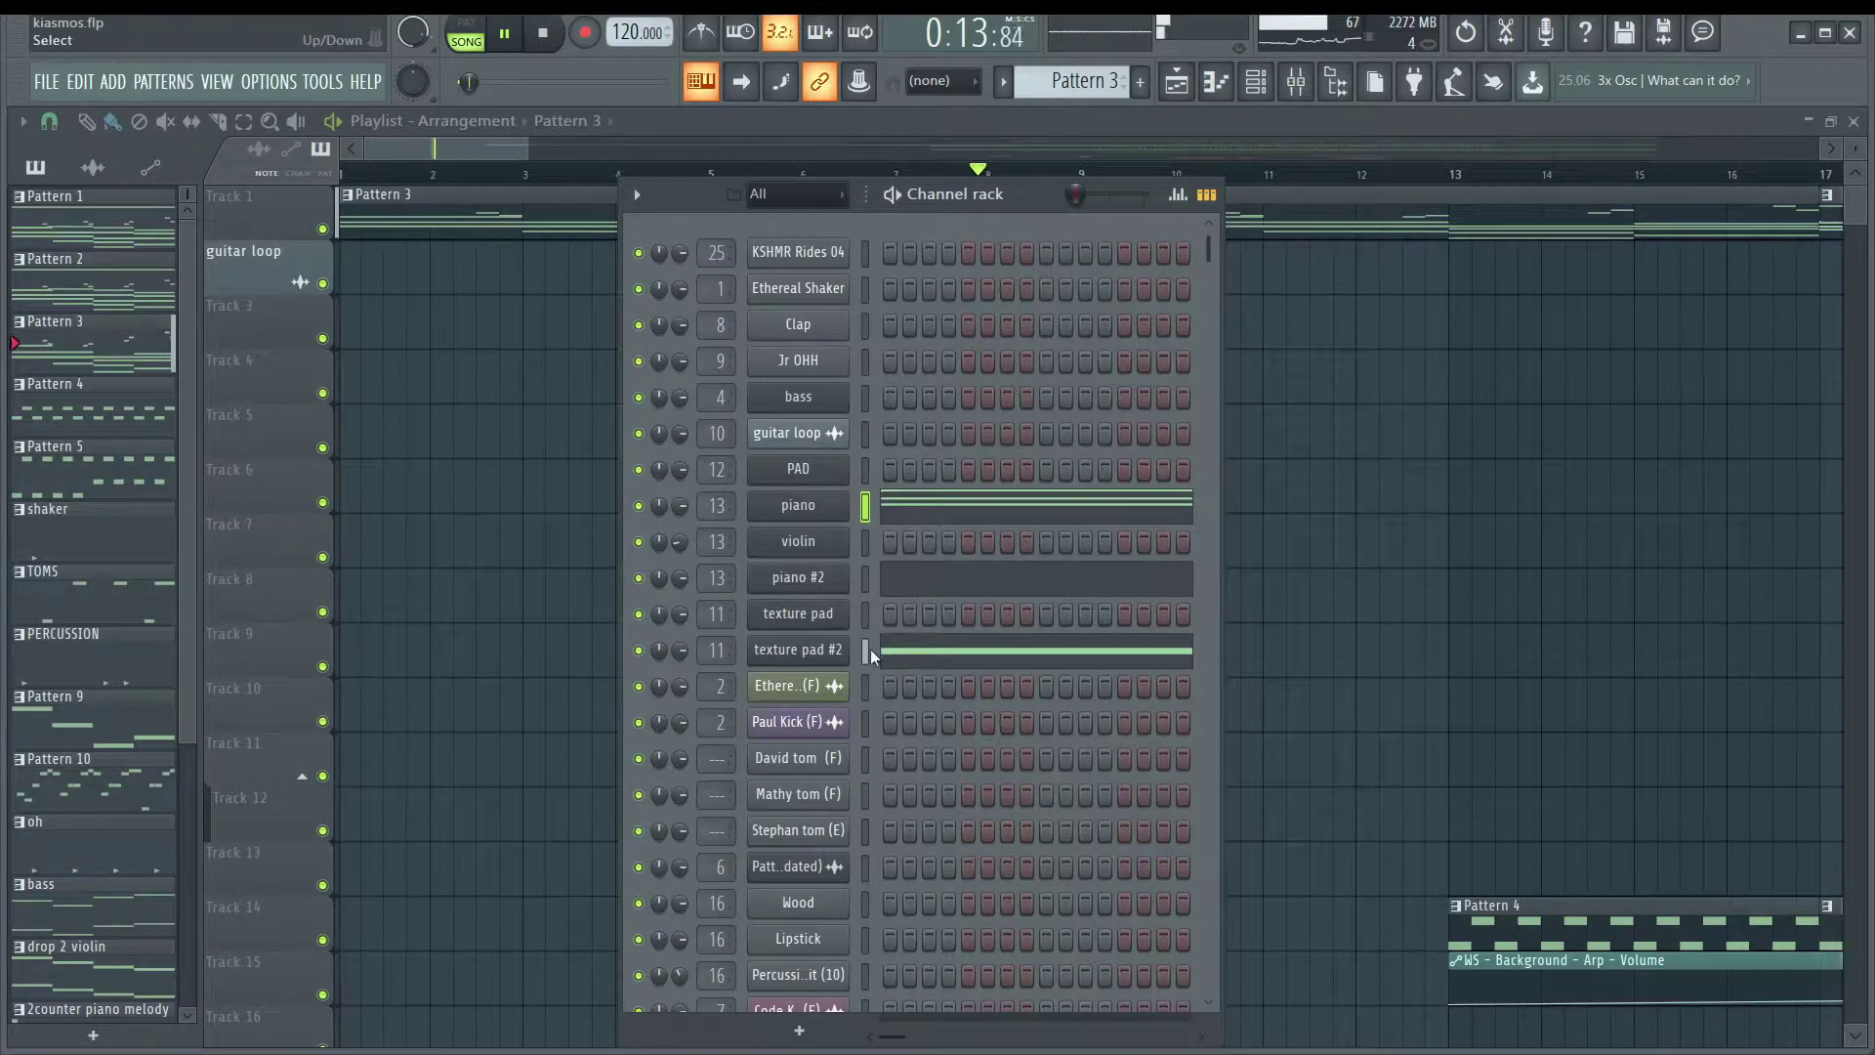
left_click(912, 662)
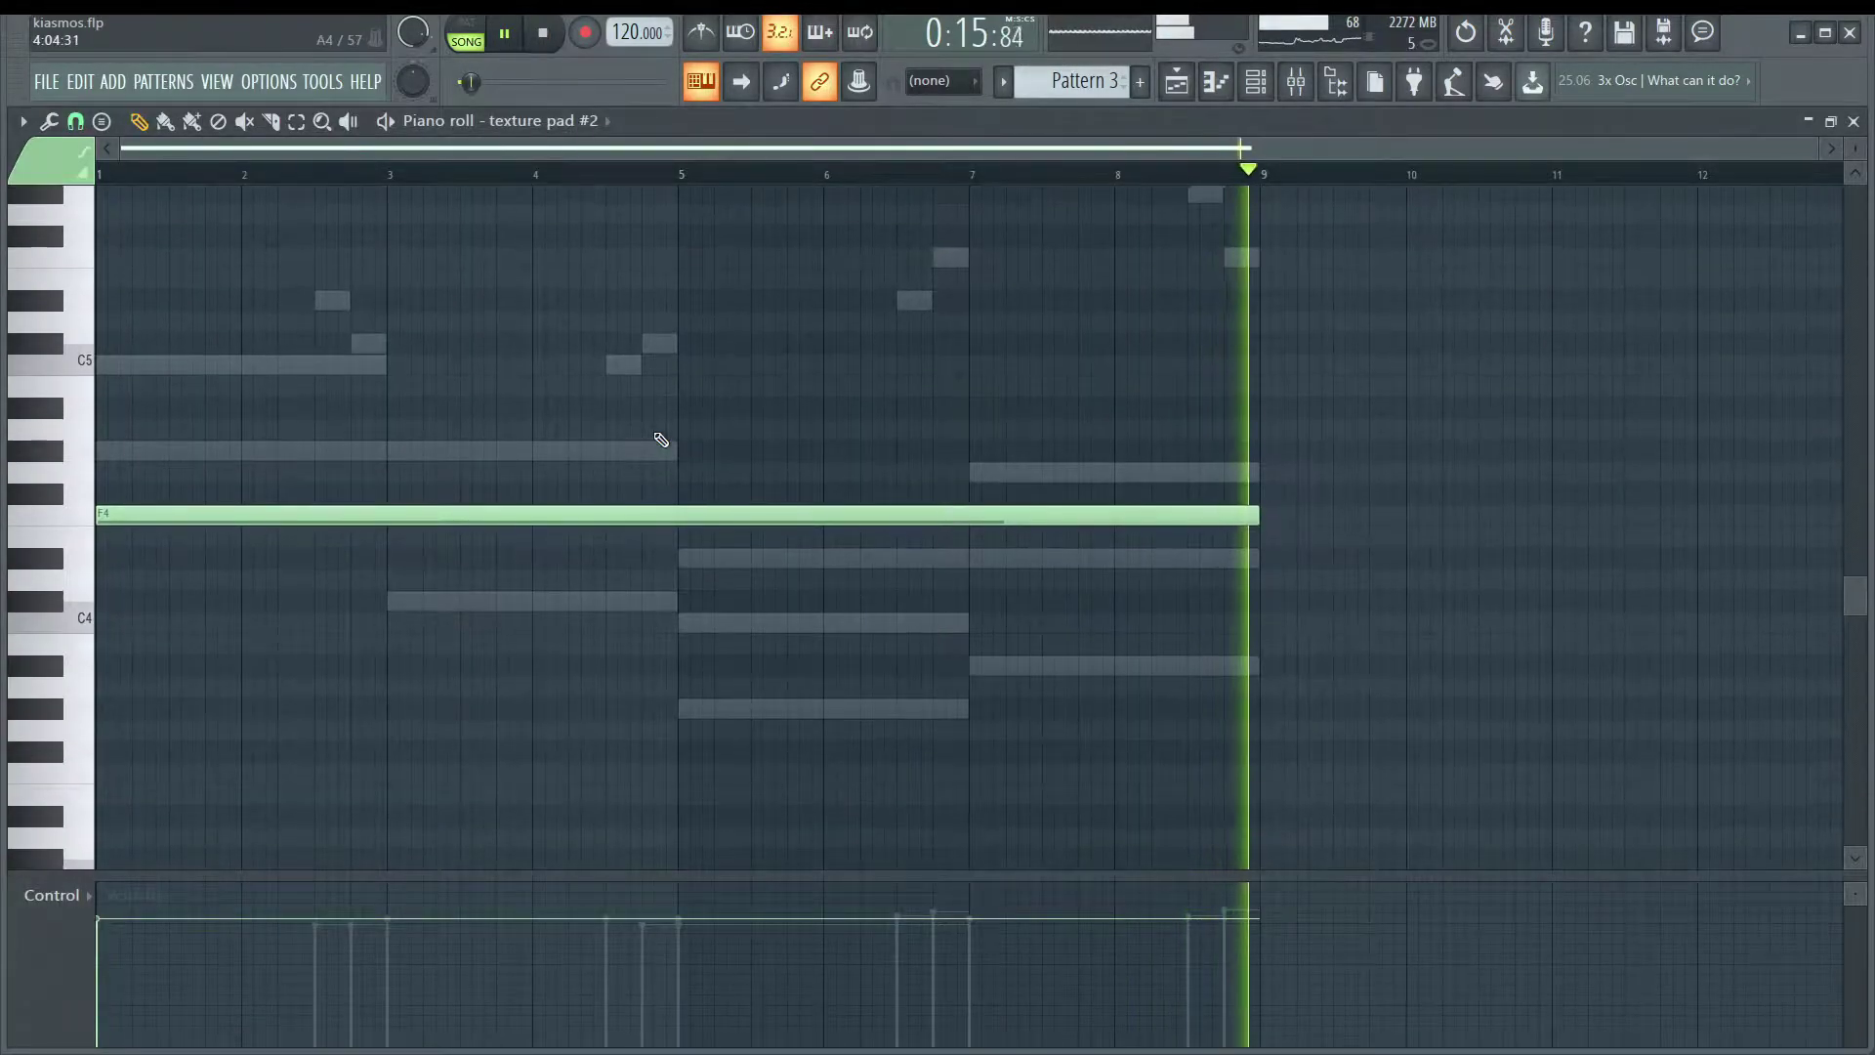
key("F7")
left_click(872, 542)
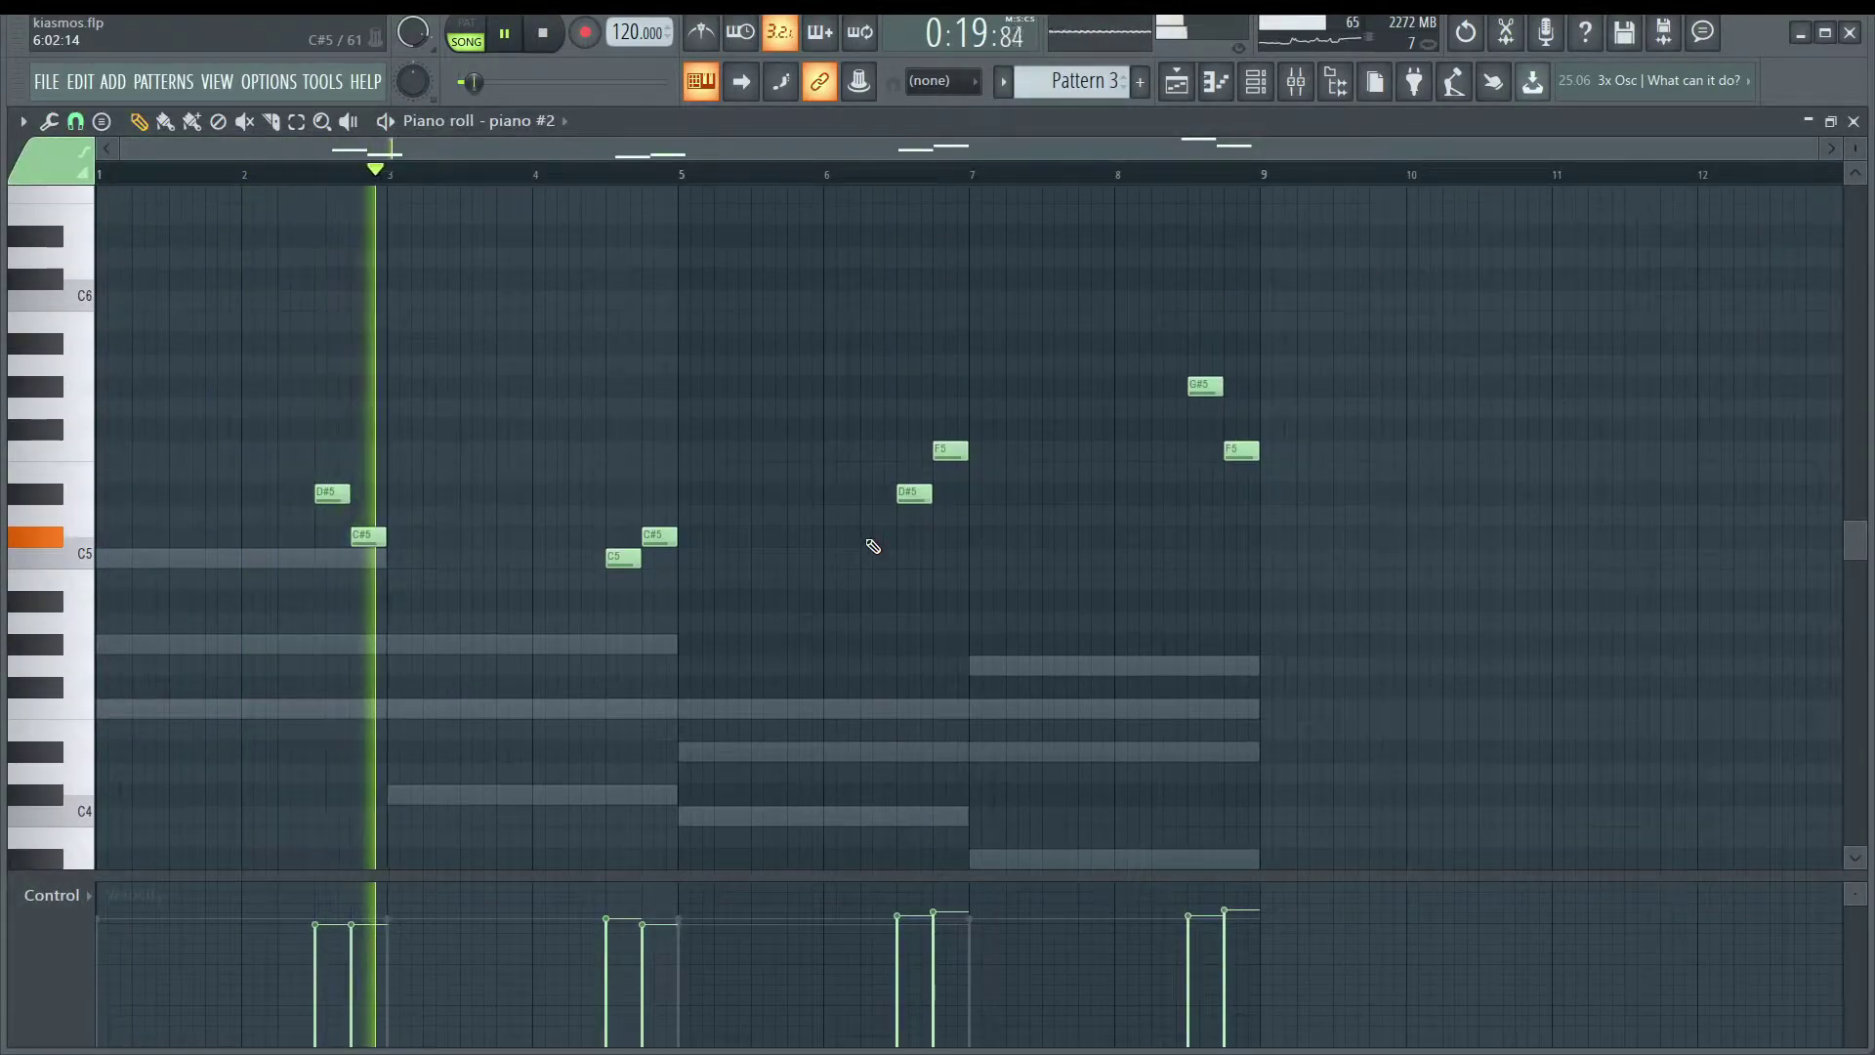
key("F7")
key("F6")
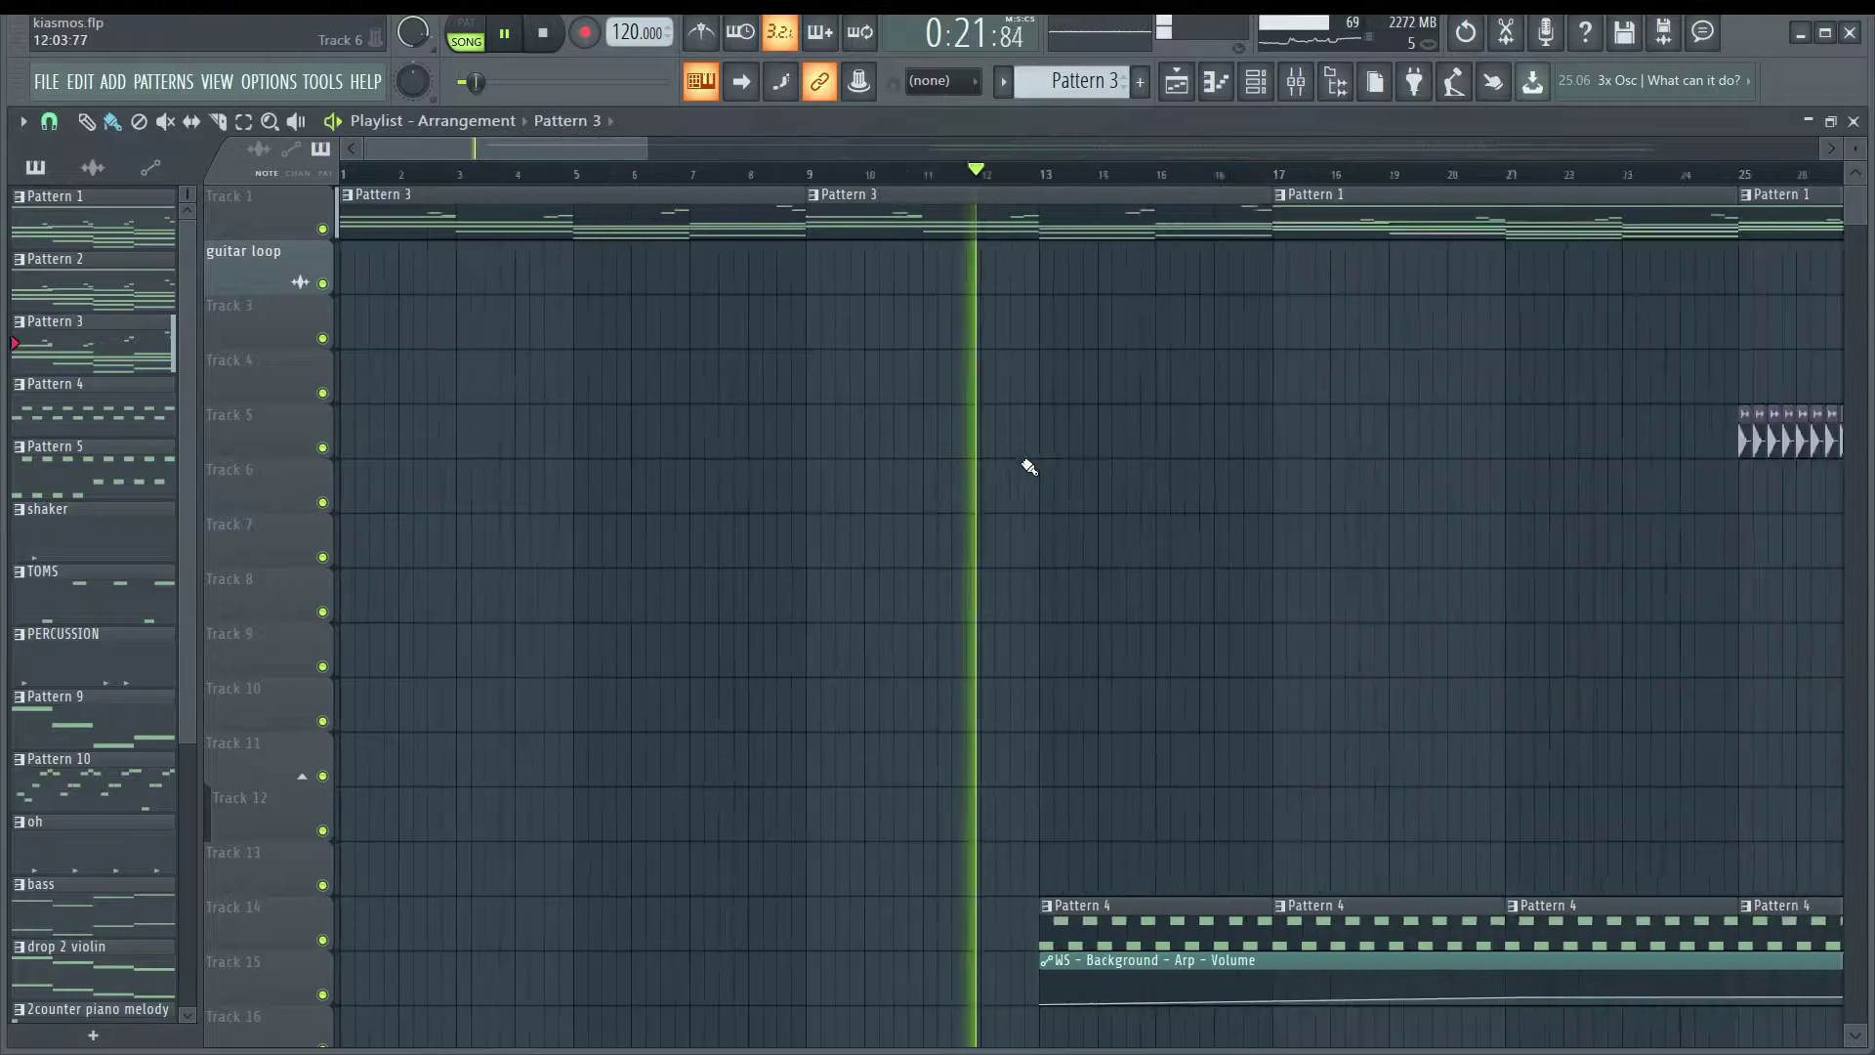
Close the Pattern 42 (consolidated) #3 sample settings and view the wider arrangement in the playlist.
scroll(1030, 467, "down", 3)
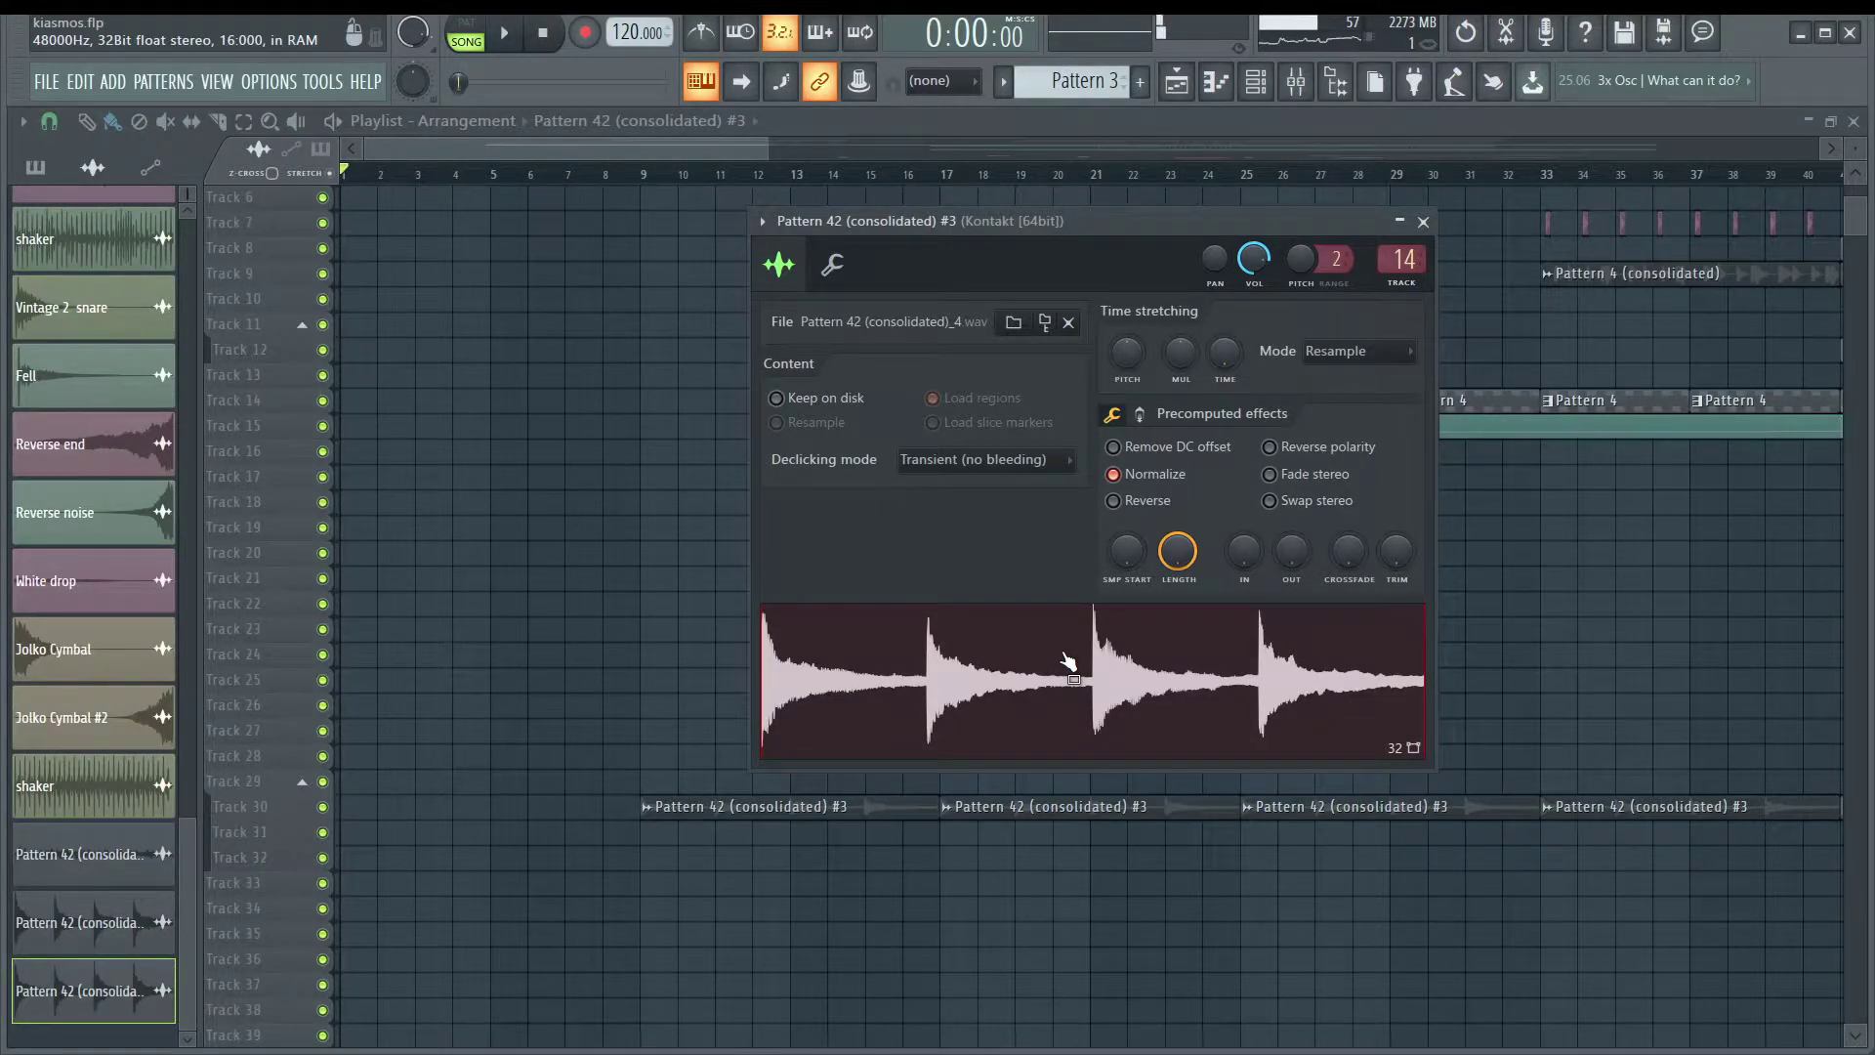
key("Escape")
scroll(945, 427, "down", 5)
scroll(939, 436, "up", 3)
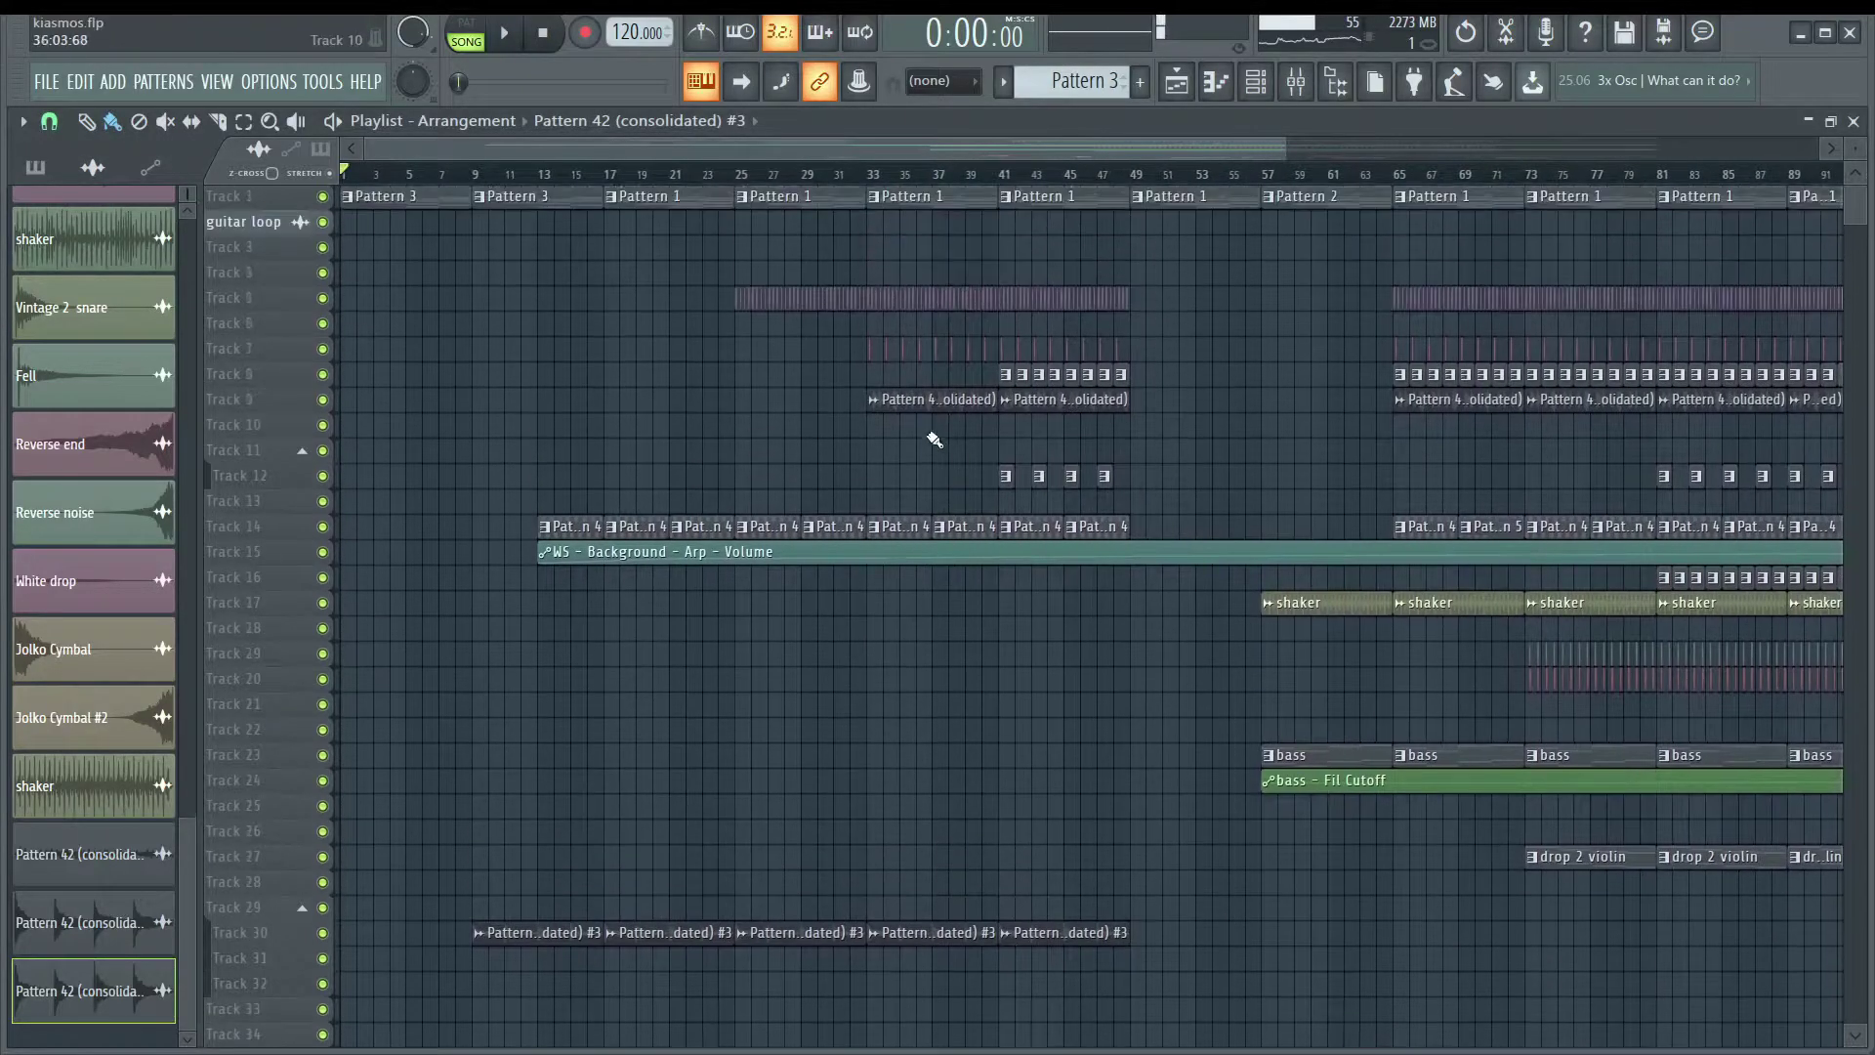
key("F5")
key("F6")
scroll(858, 388, "down", 7)
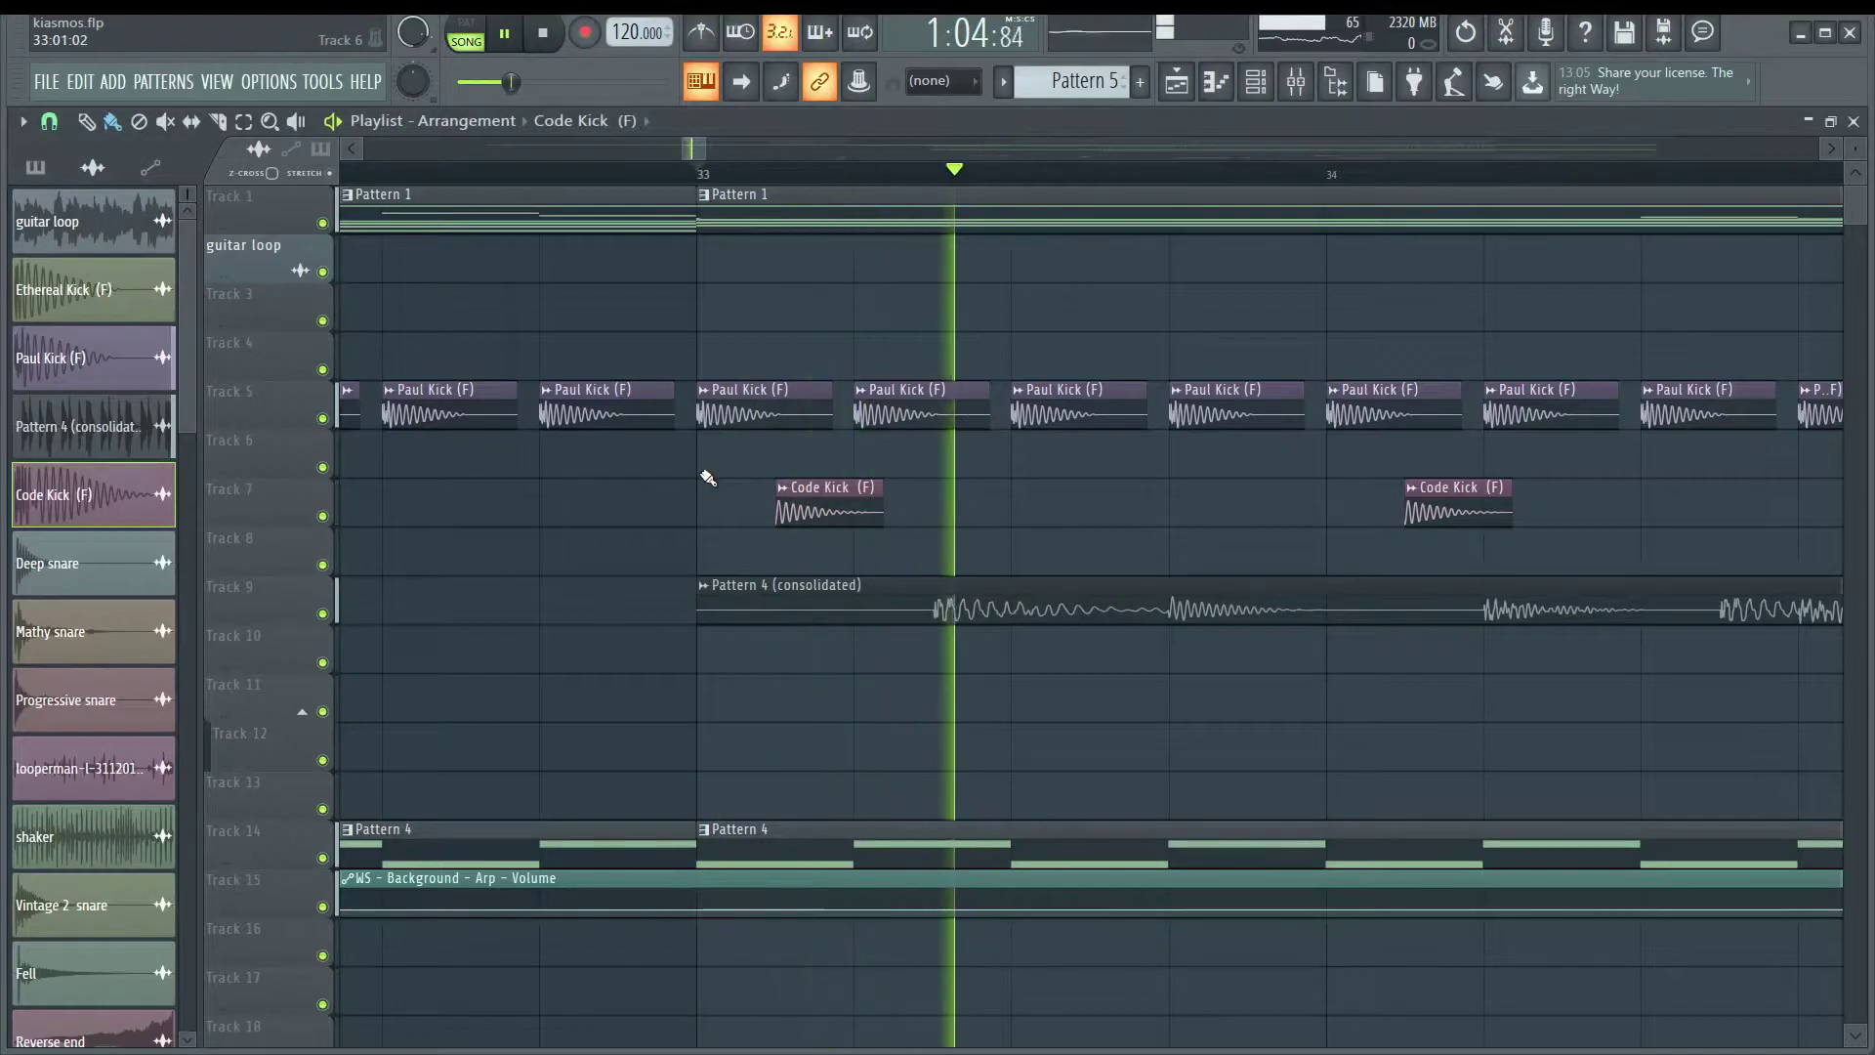
Play the arrangement from bar 33 while examining the Paul Kick, Code Kick and consolidated Pattern 4 clips.
scroll(596, 440, "down", 2)
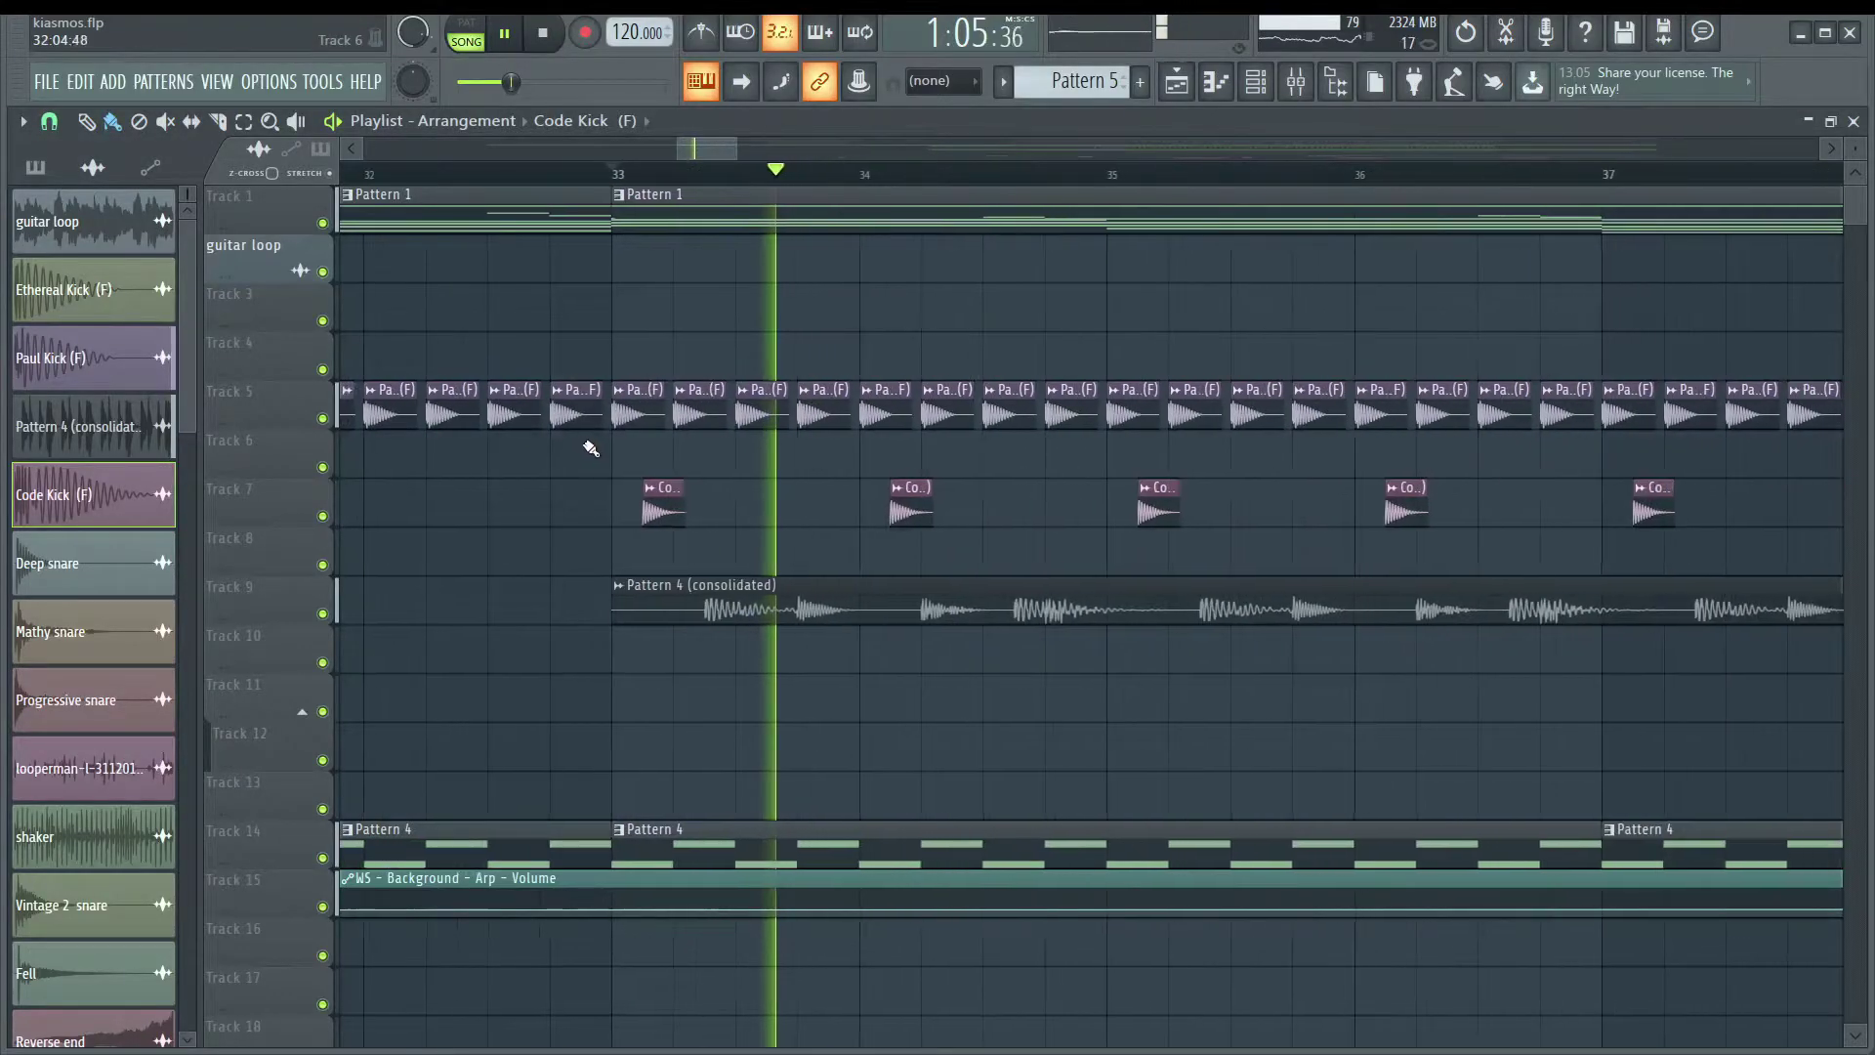
scroll(627, 450, "down", 3)
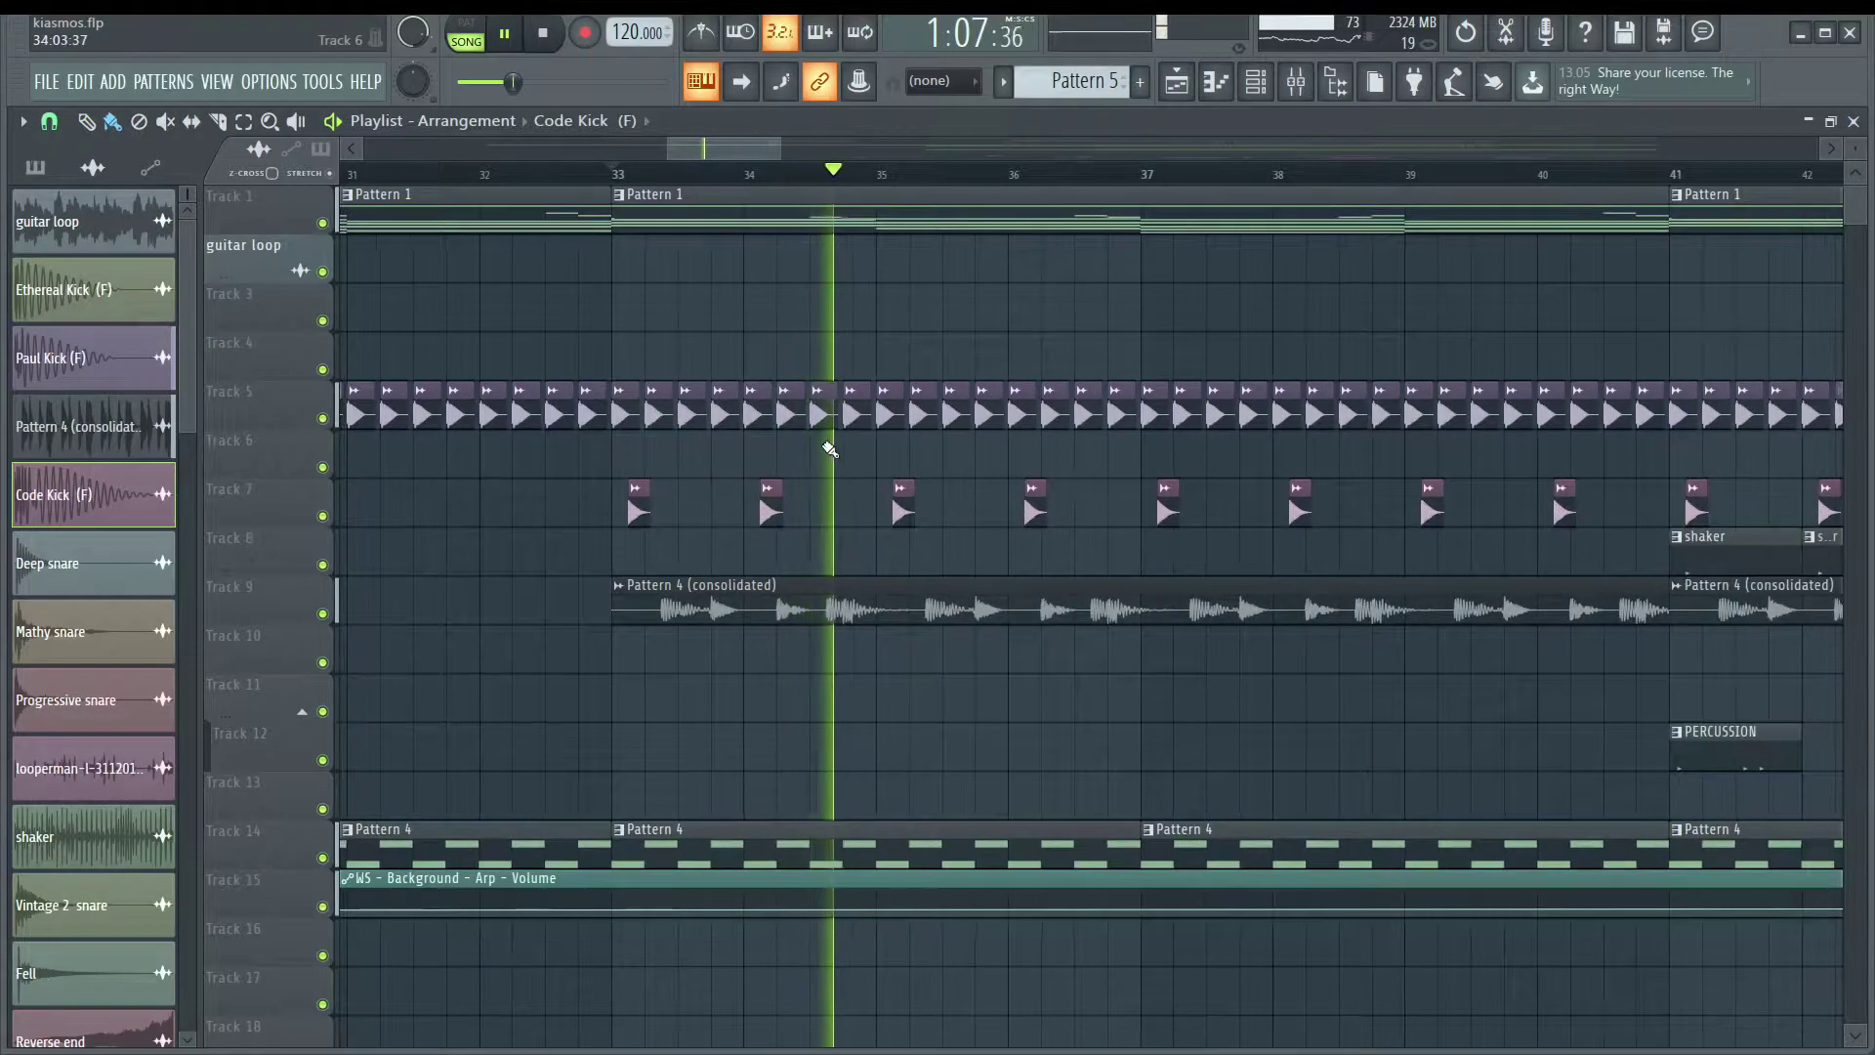
scroll(826, 445, "down", 1)
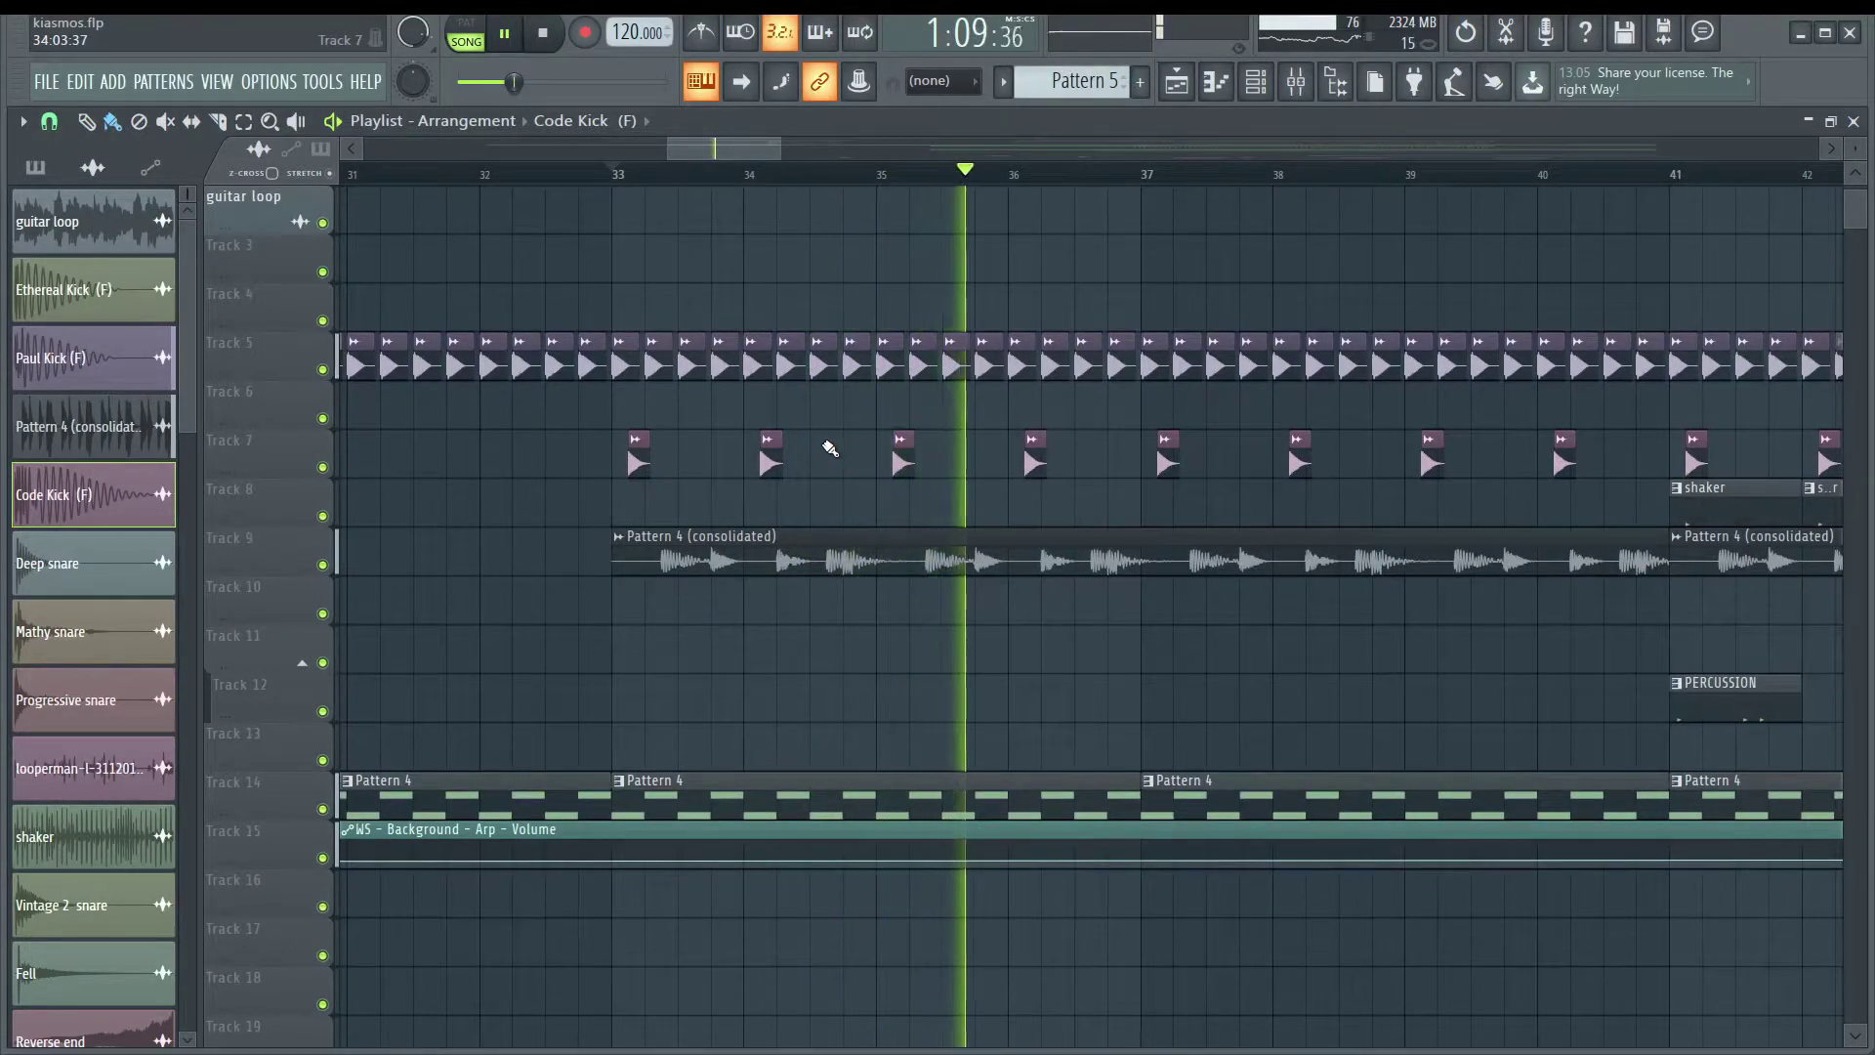
key("space")
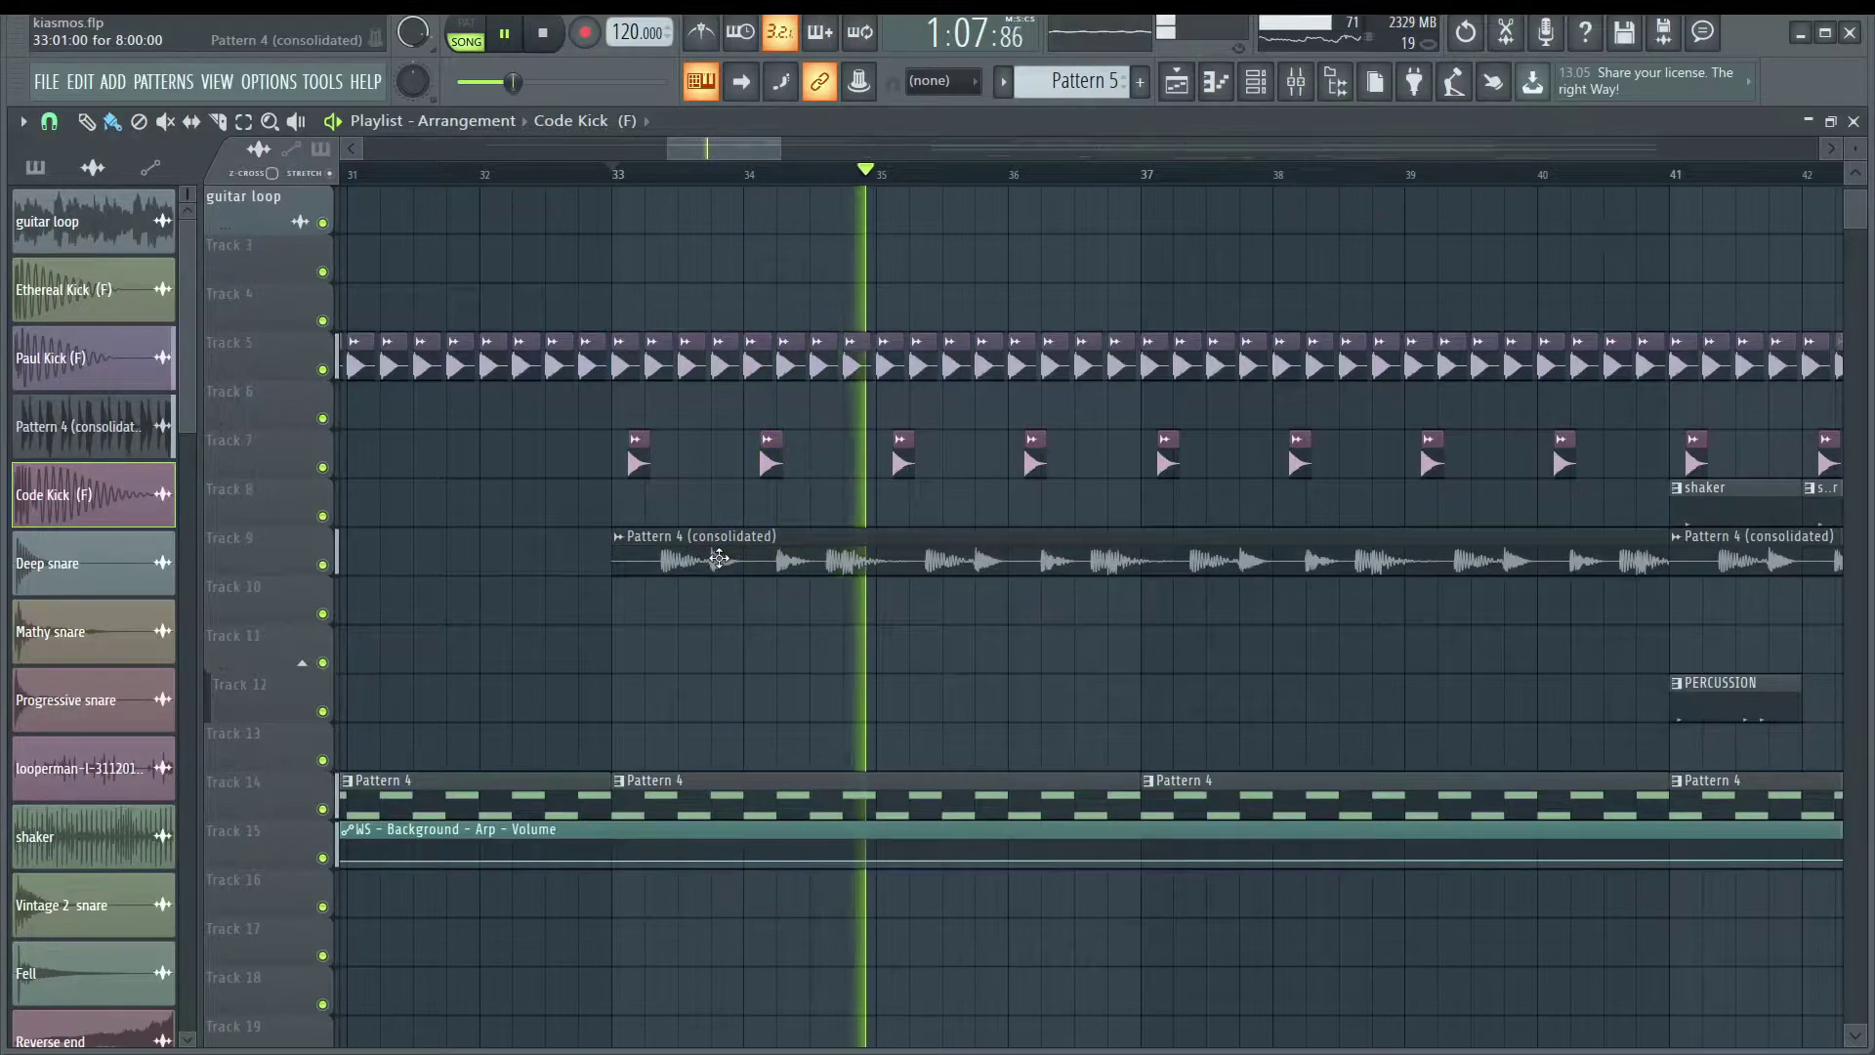
scroll(704, 572, "down", 2)
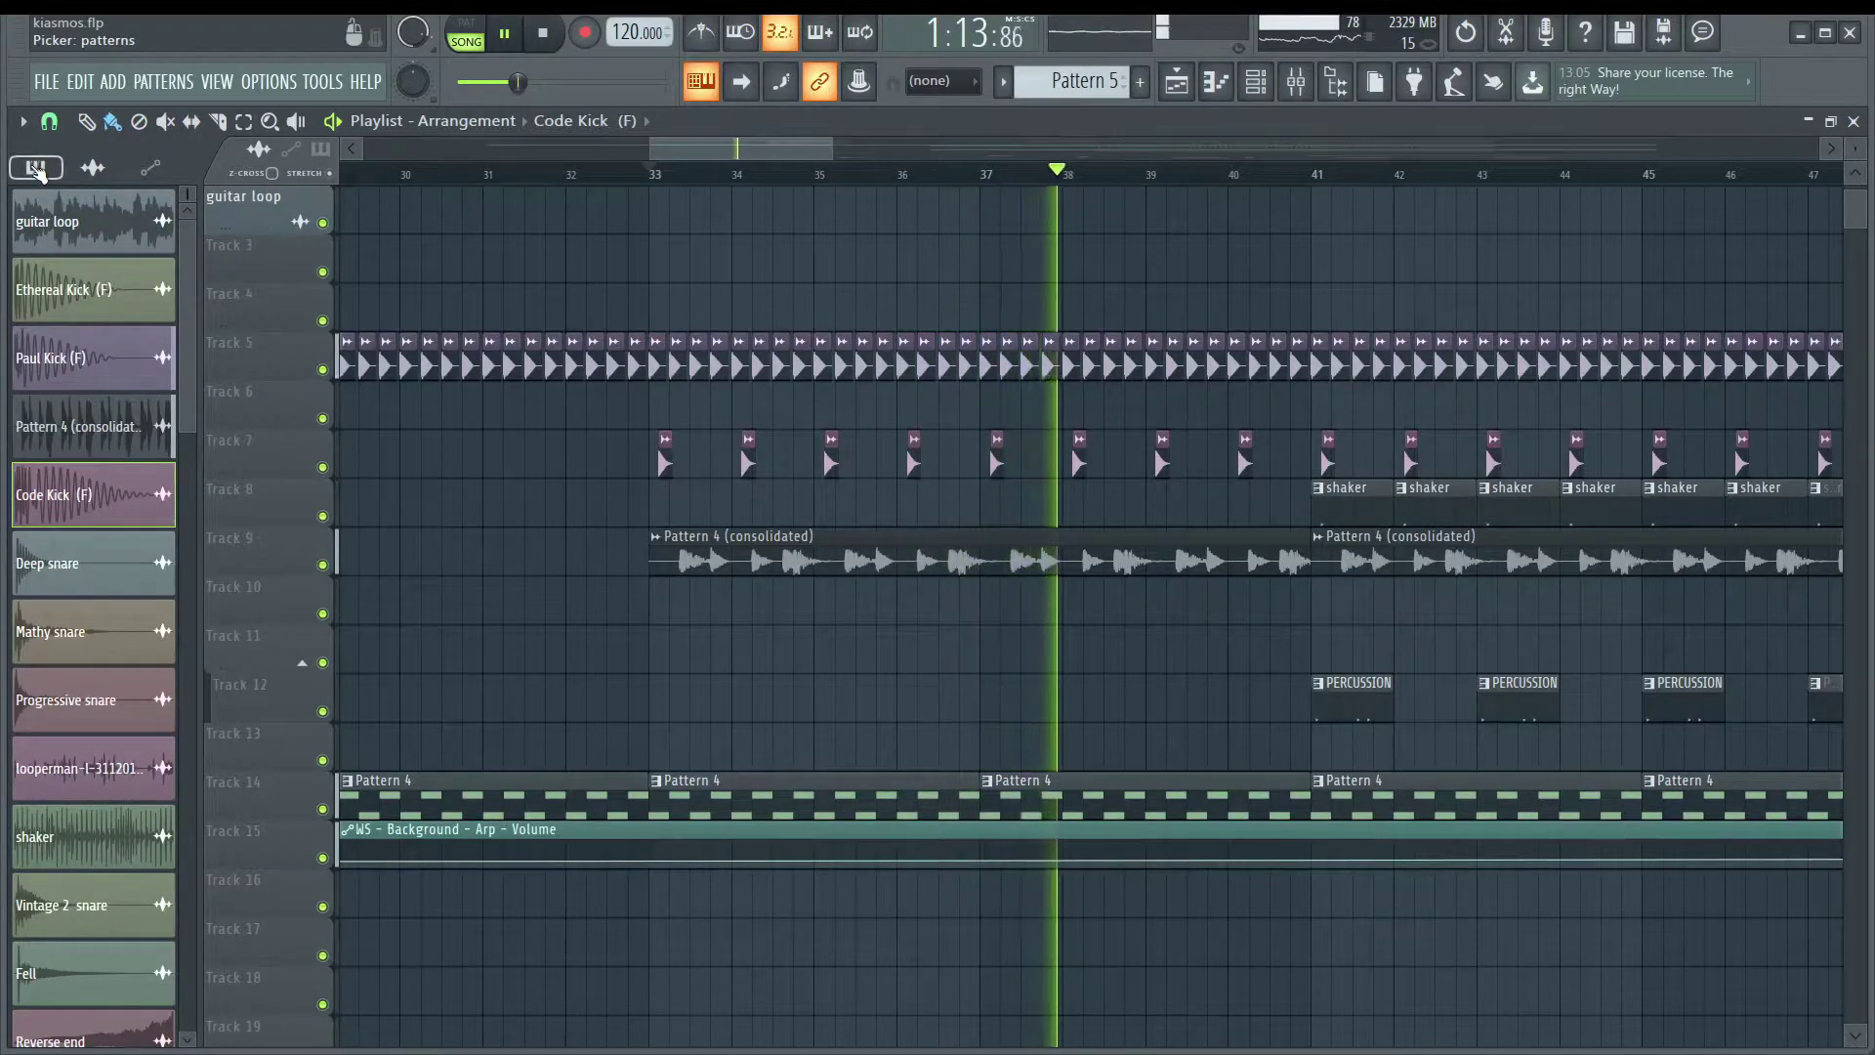
Stop the song, select the TOMS pattern and play it on its own in pattern mode with its channels shown.
key("space")
left_click(36, 169)
scroll(78, 371, "down", 3)
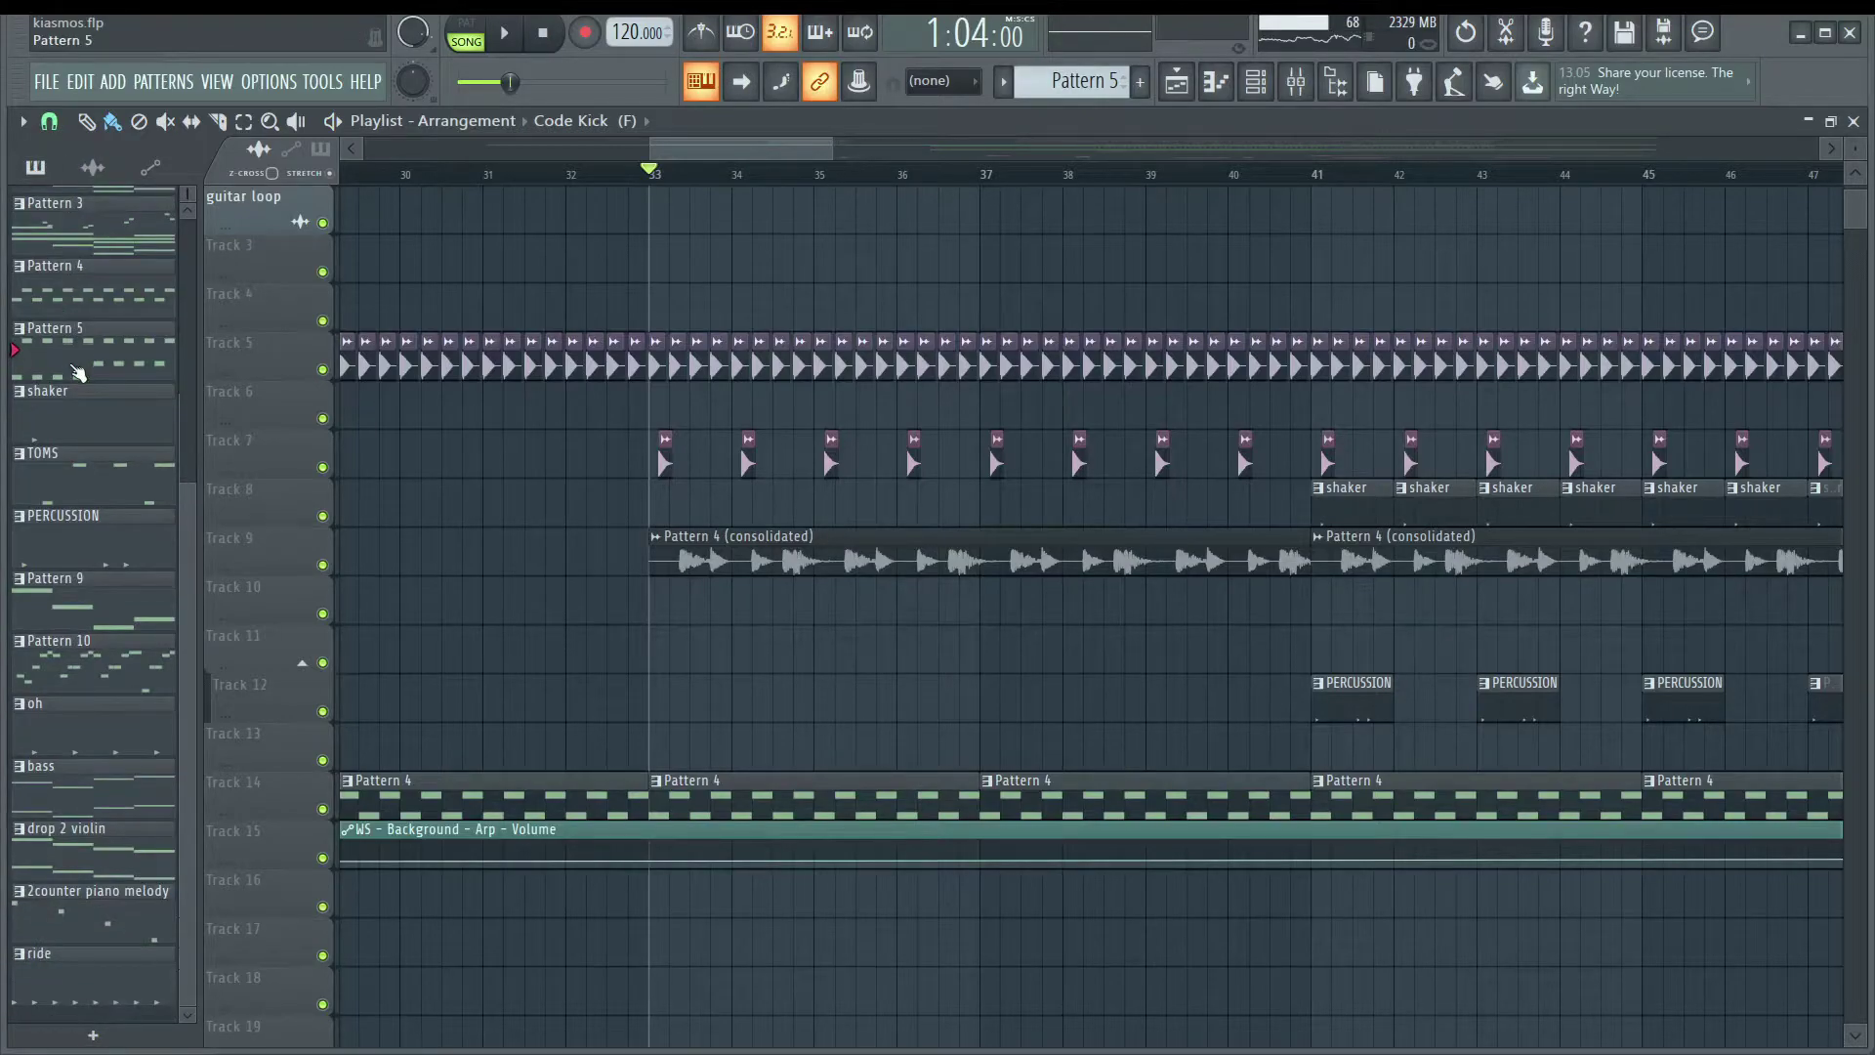
left_click(96, 486)
key("F5")
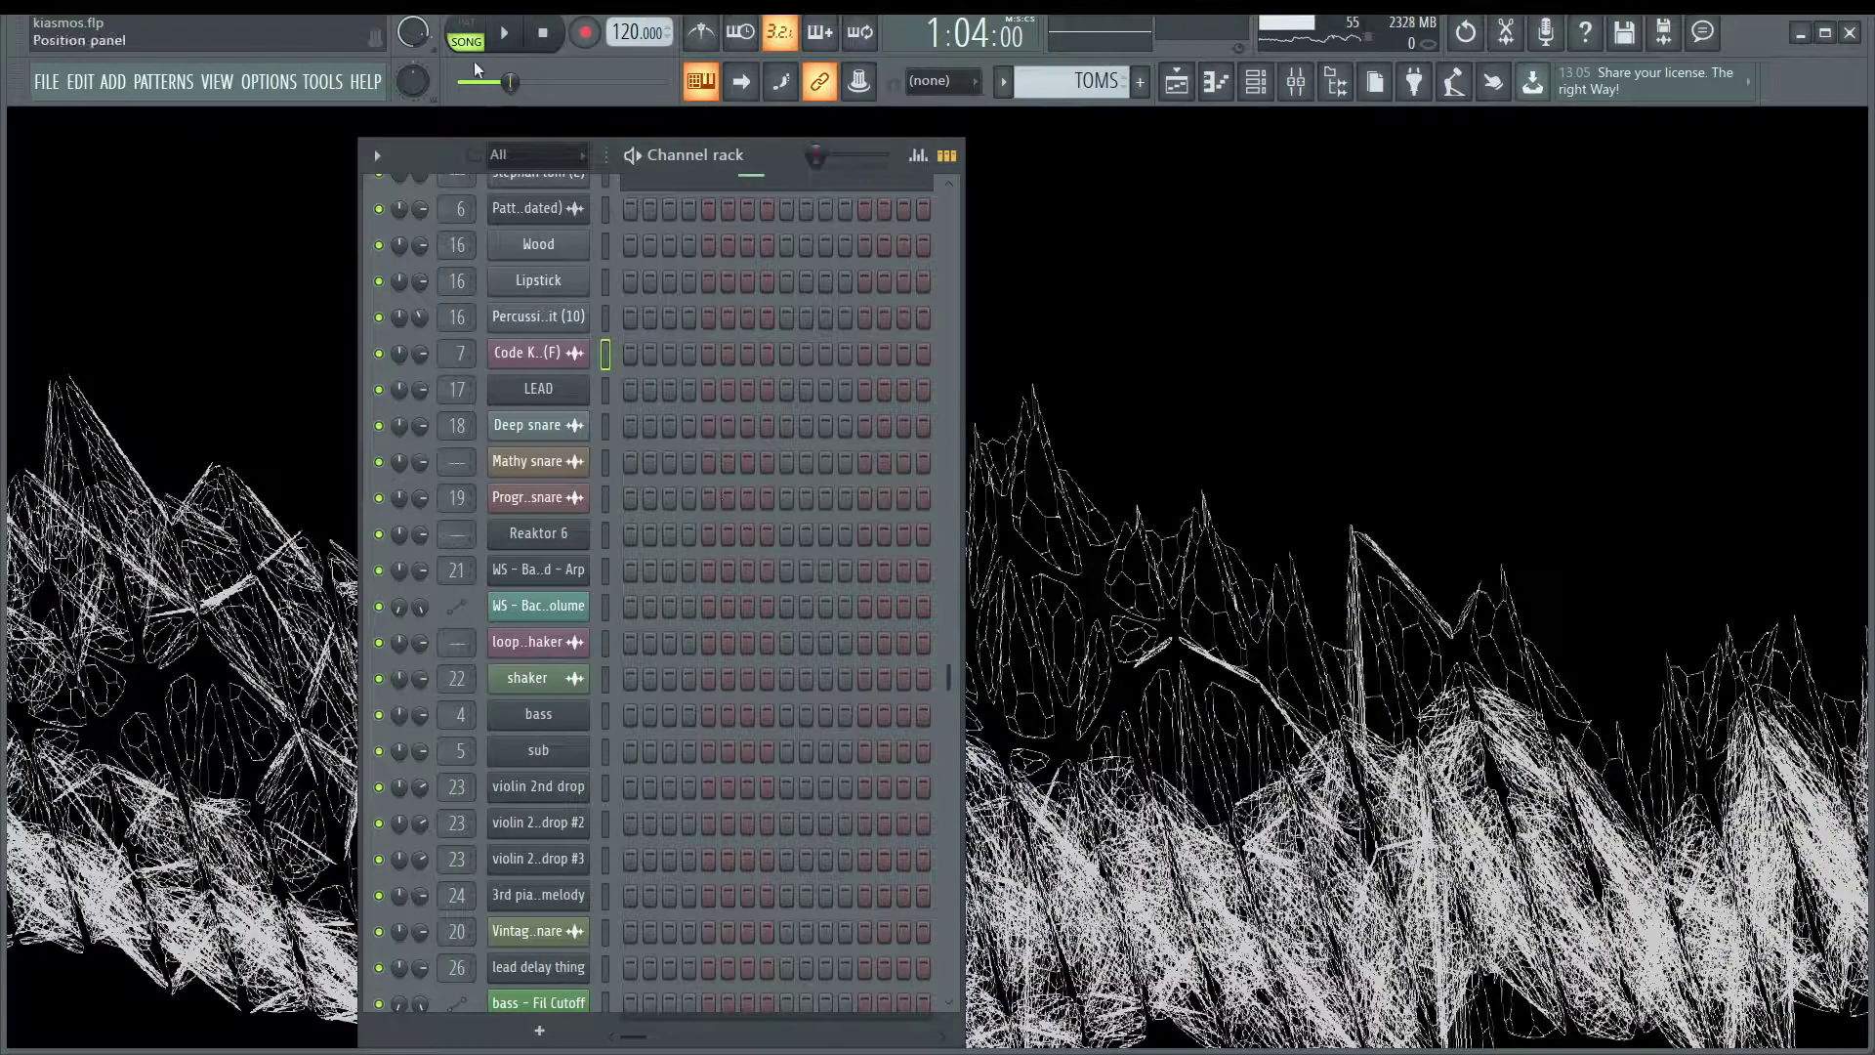
left_click(467, 26)
scroll(635, 367, "up", 4)
key("space")
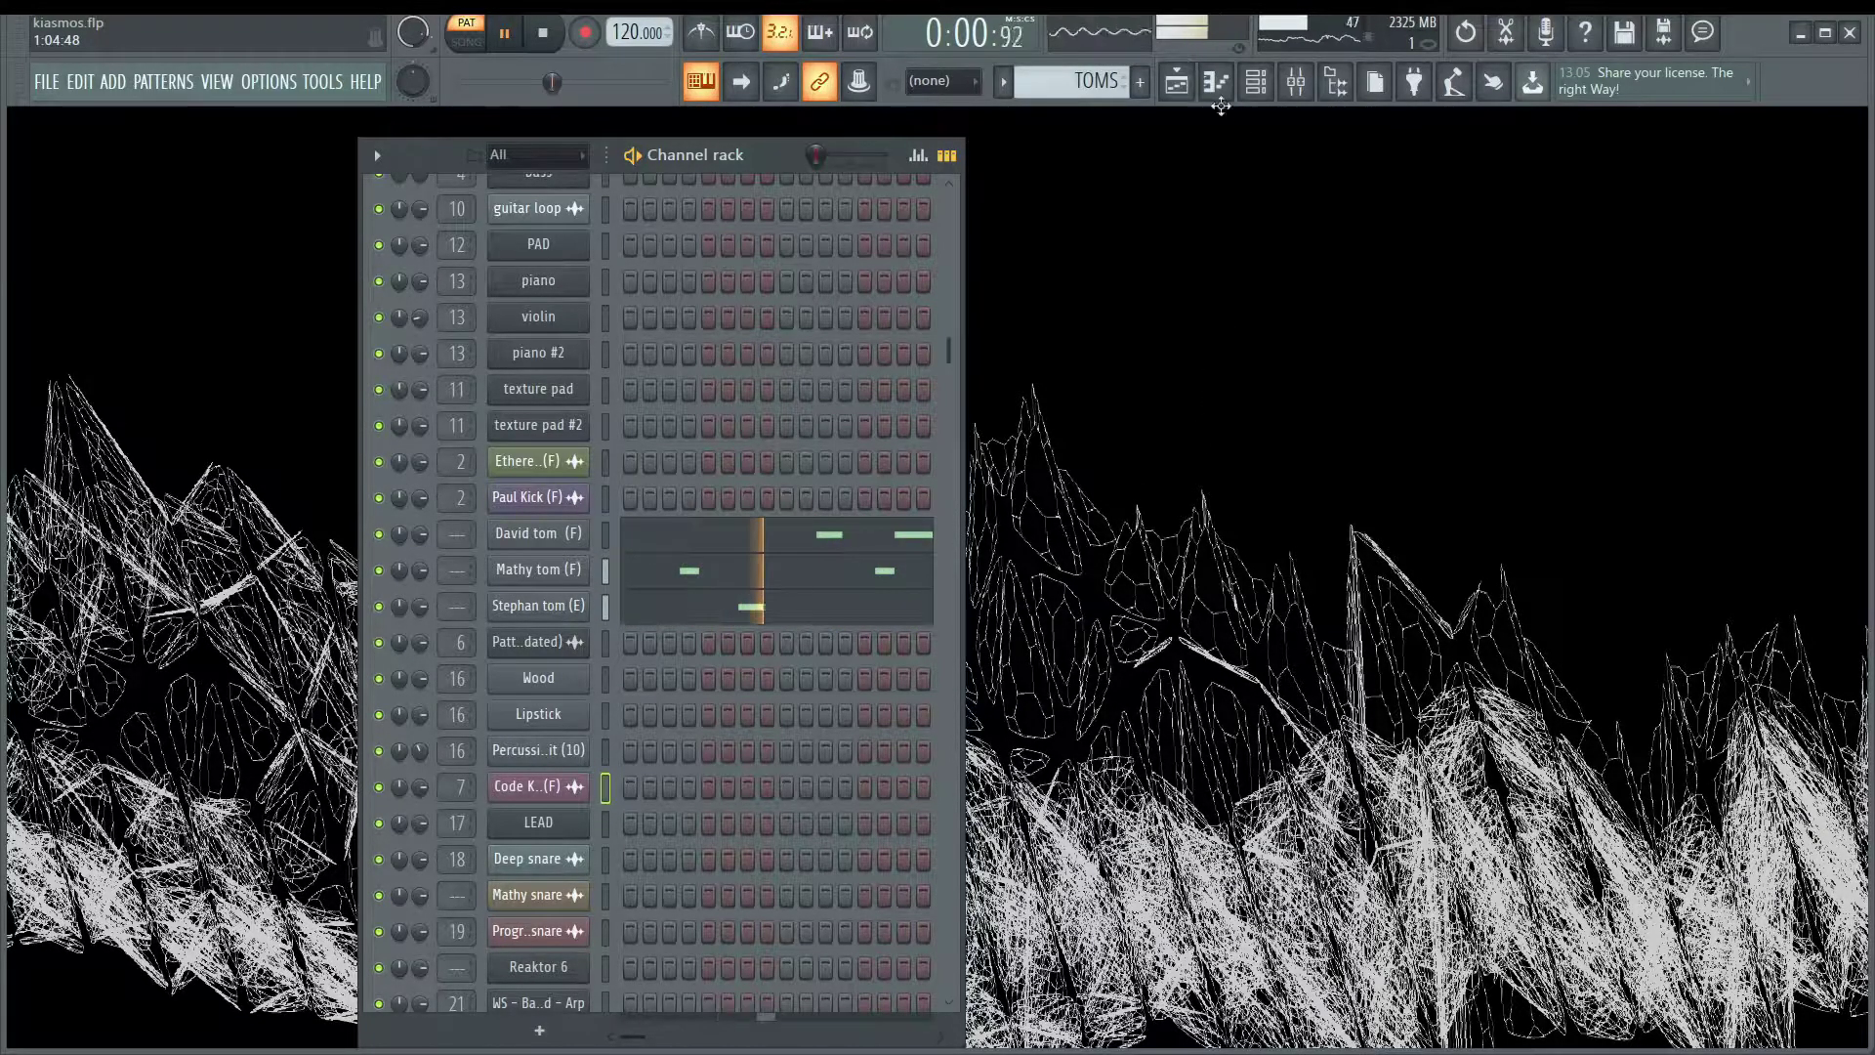
Inspect the iZotope DDLY Dynamic Delay and FabFilter Pro-Q 3 on the consolidated Pattern 4 mixer track, and return to the playlist.
left_click(1180, 84)
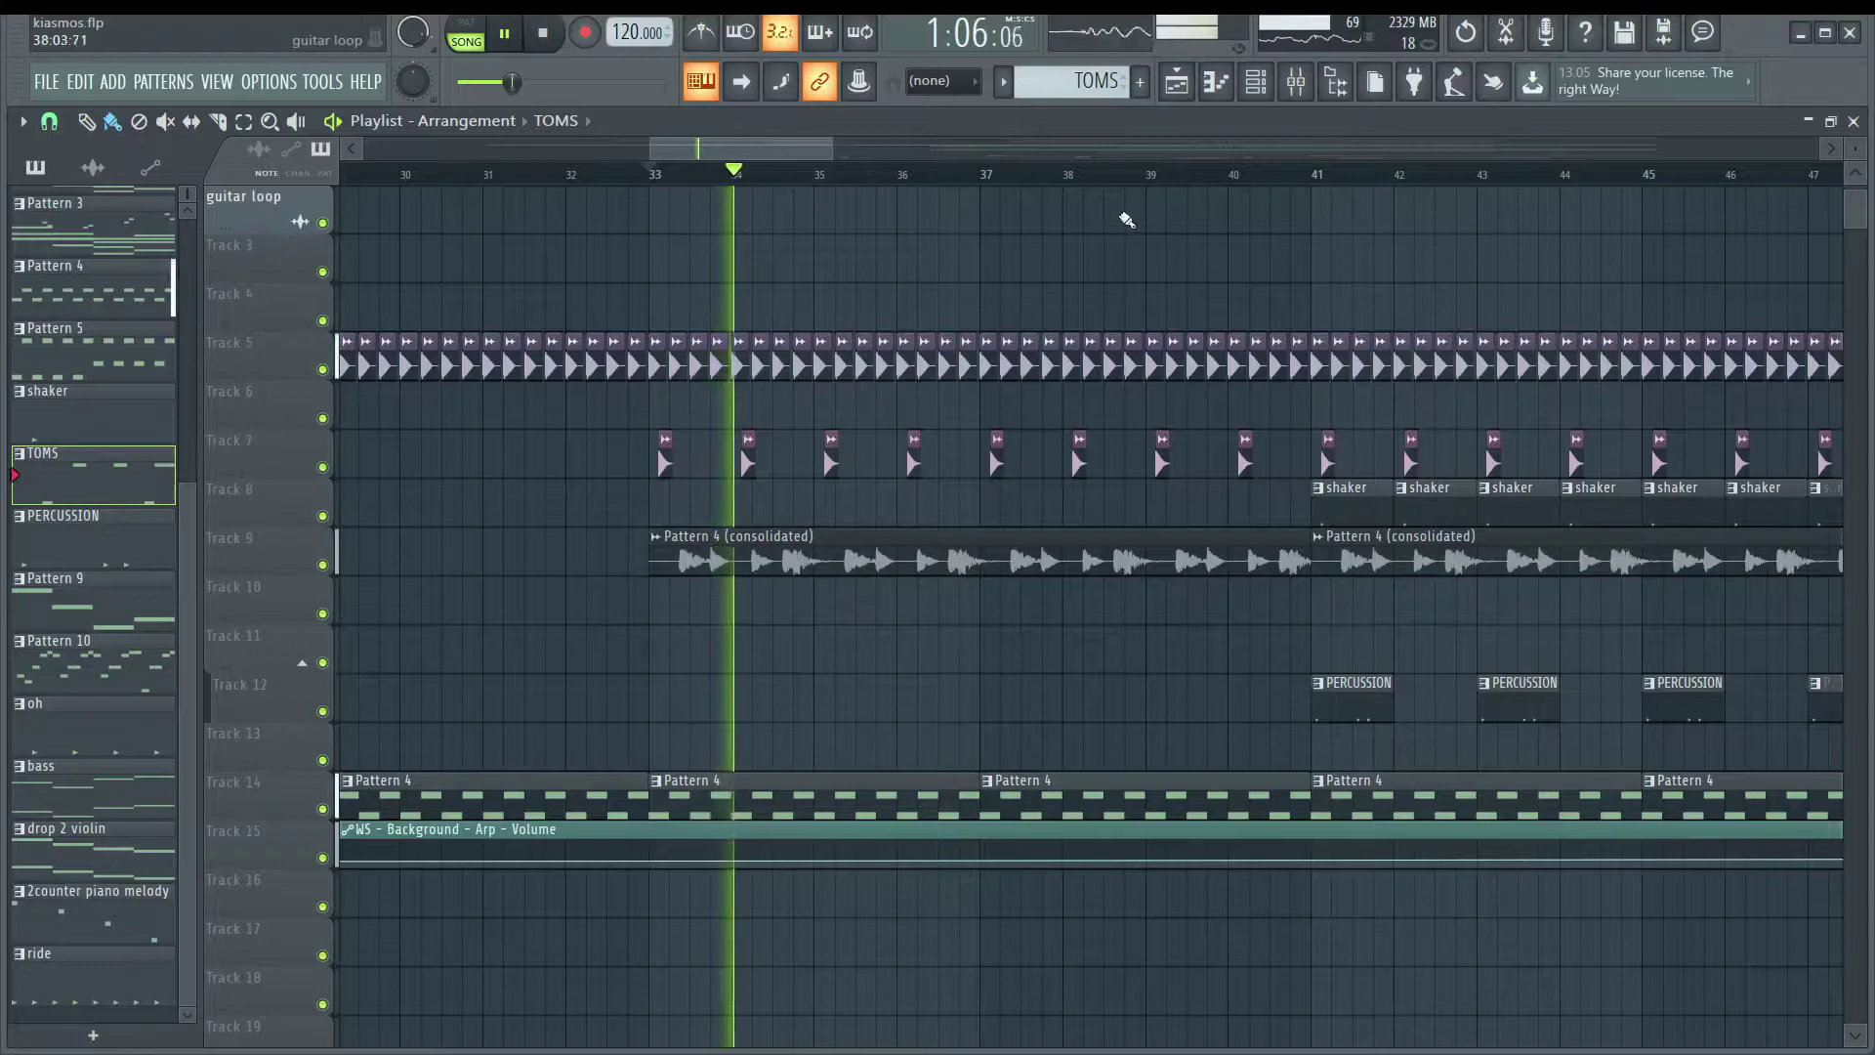
key("F9")
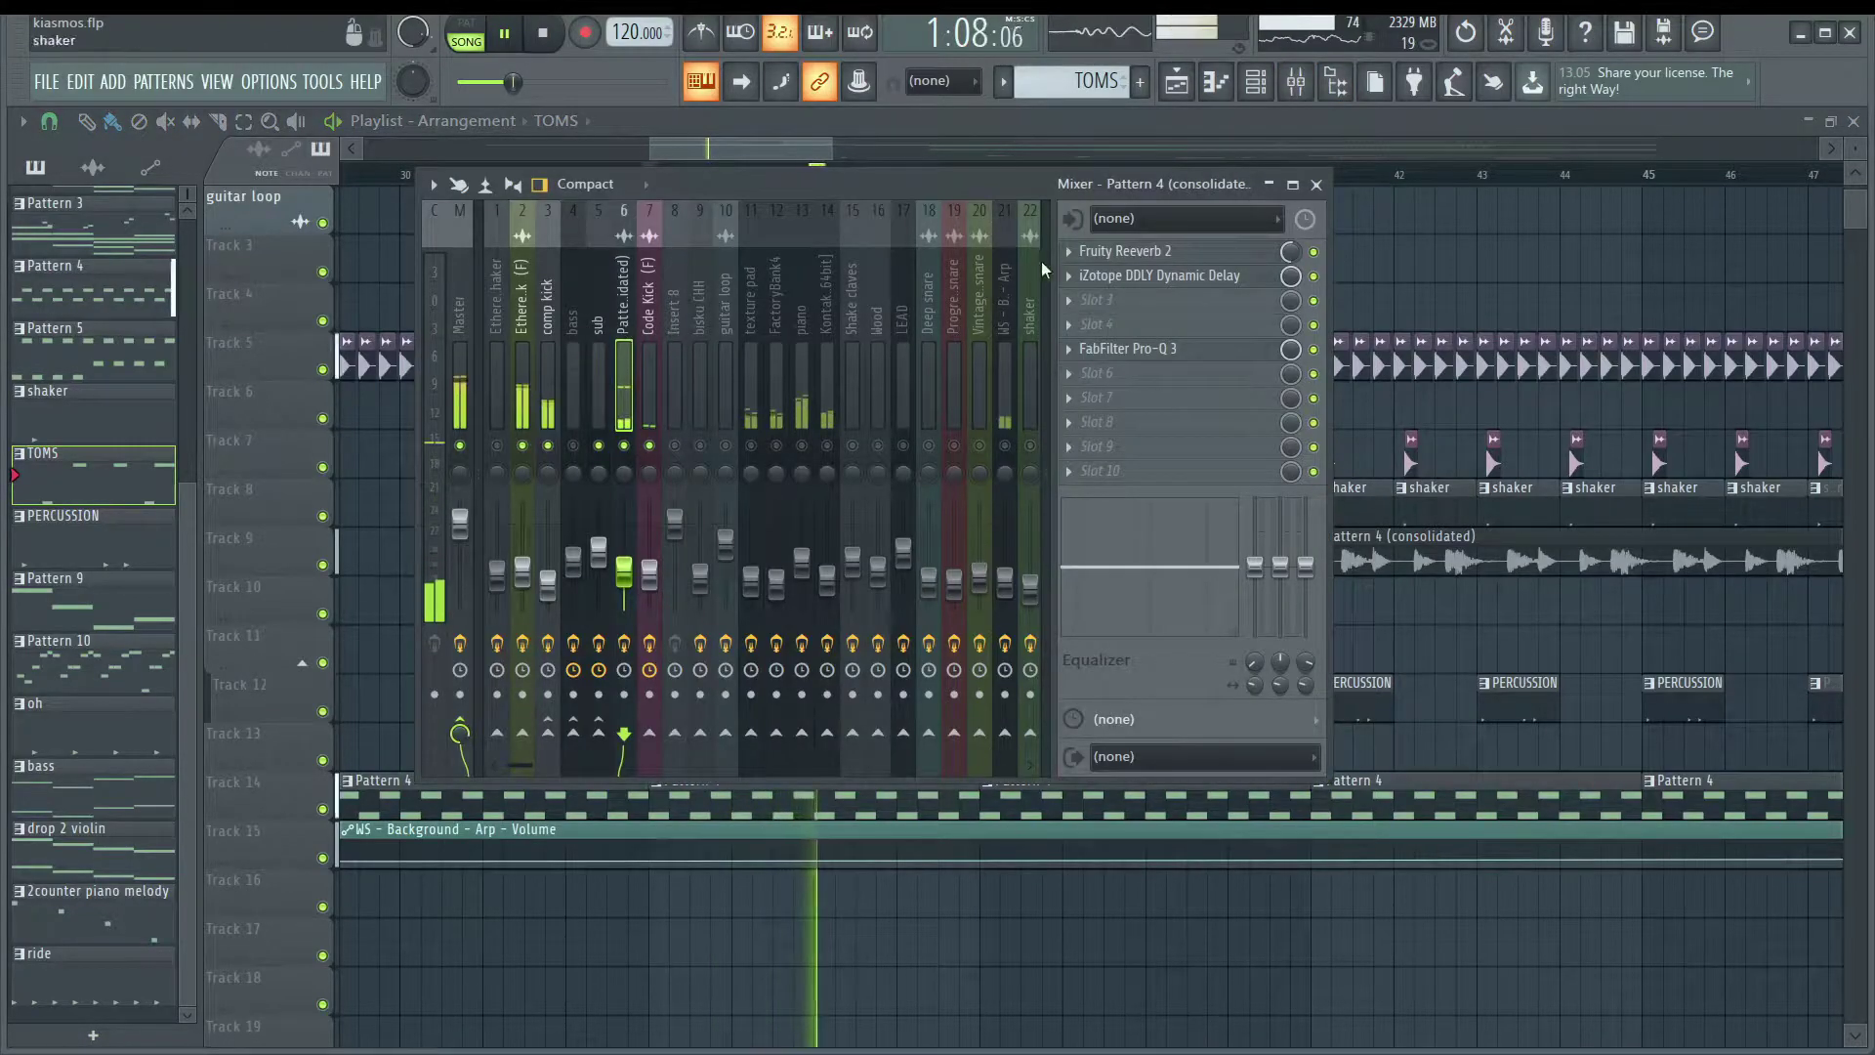
left_click(1160, 278)
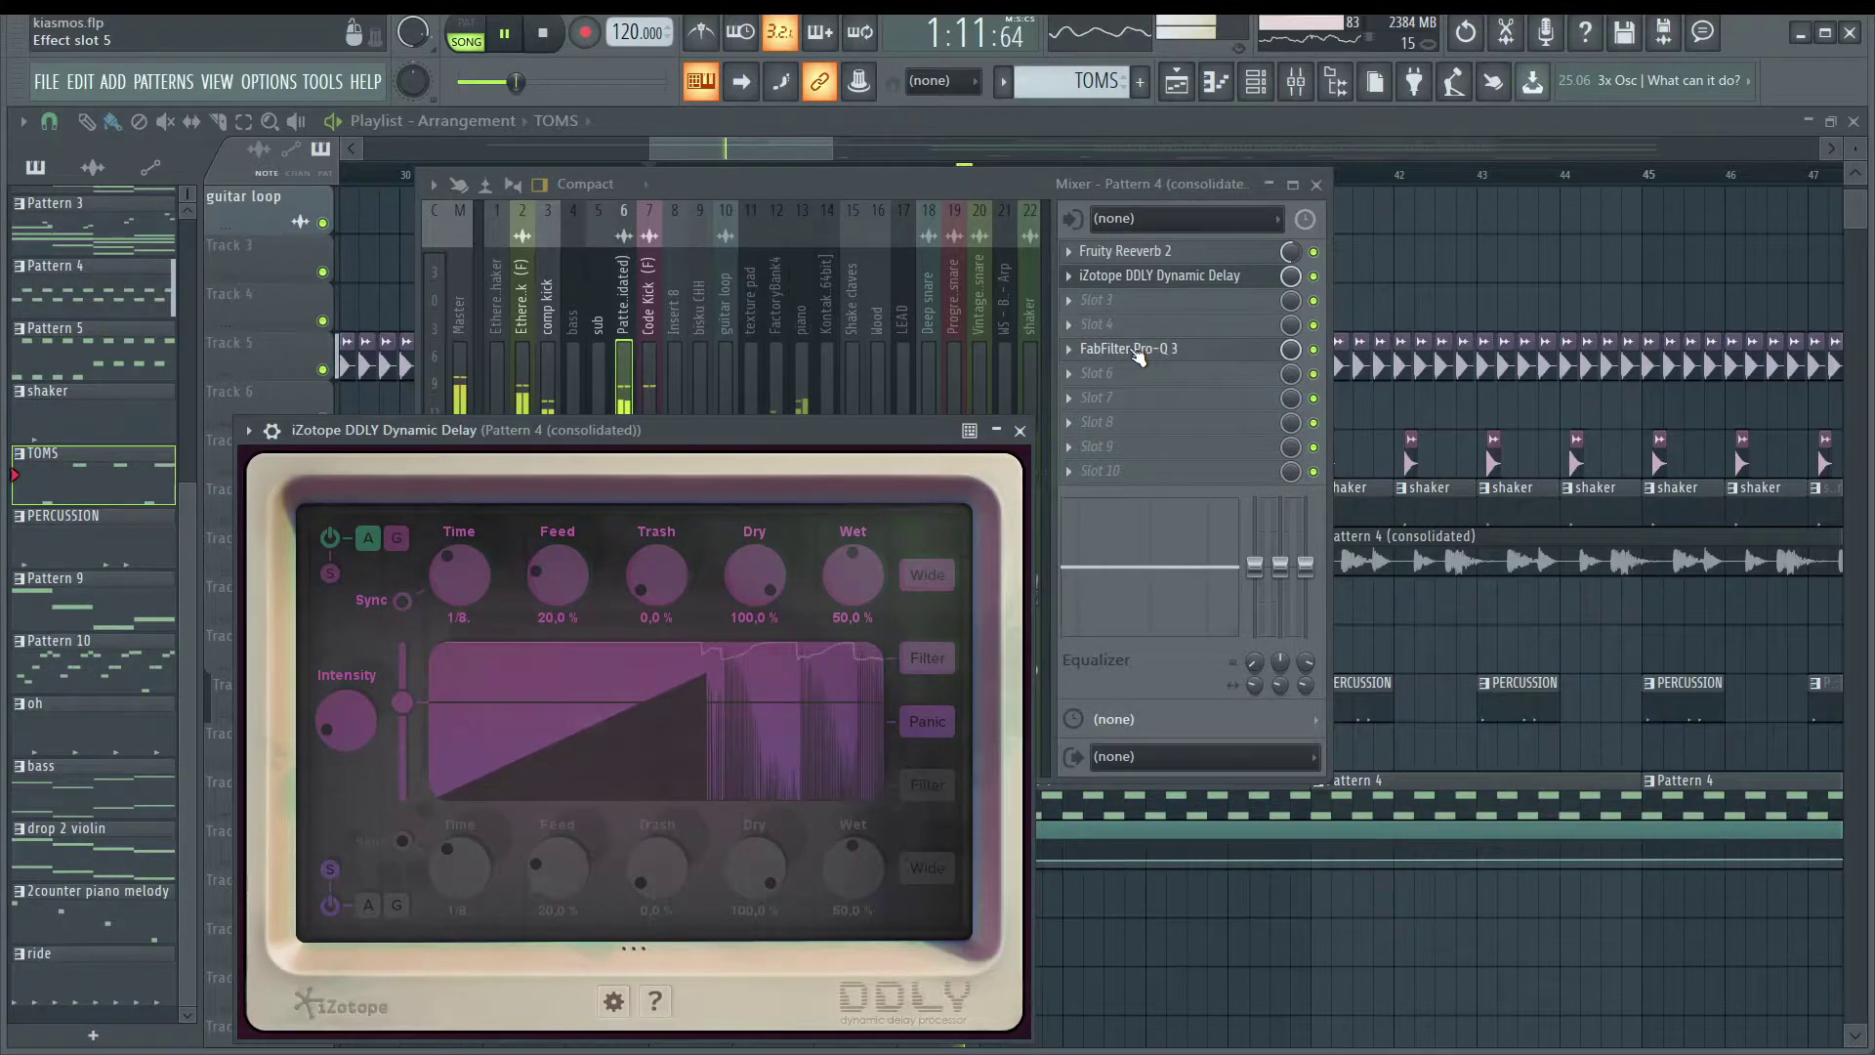
left_click(1144, 352)
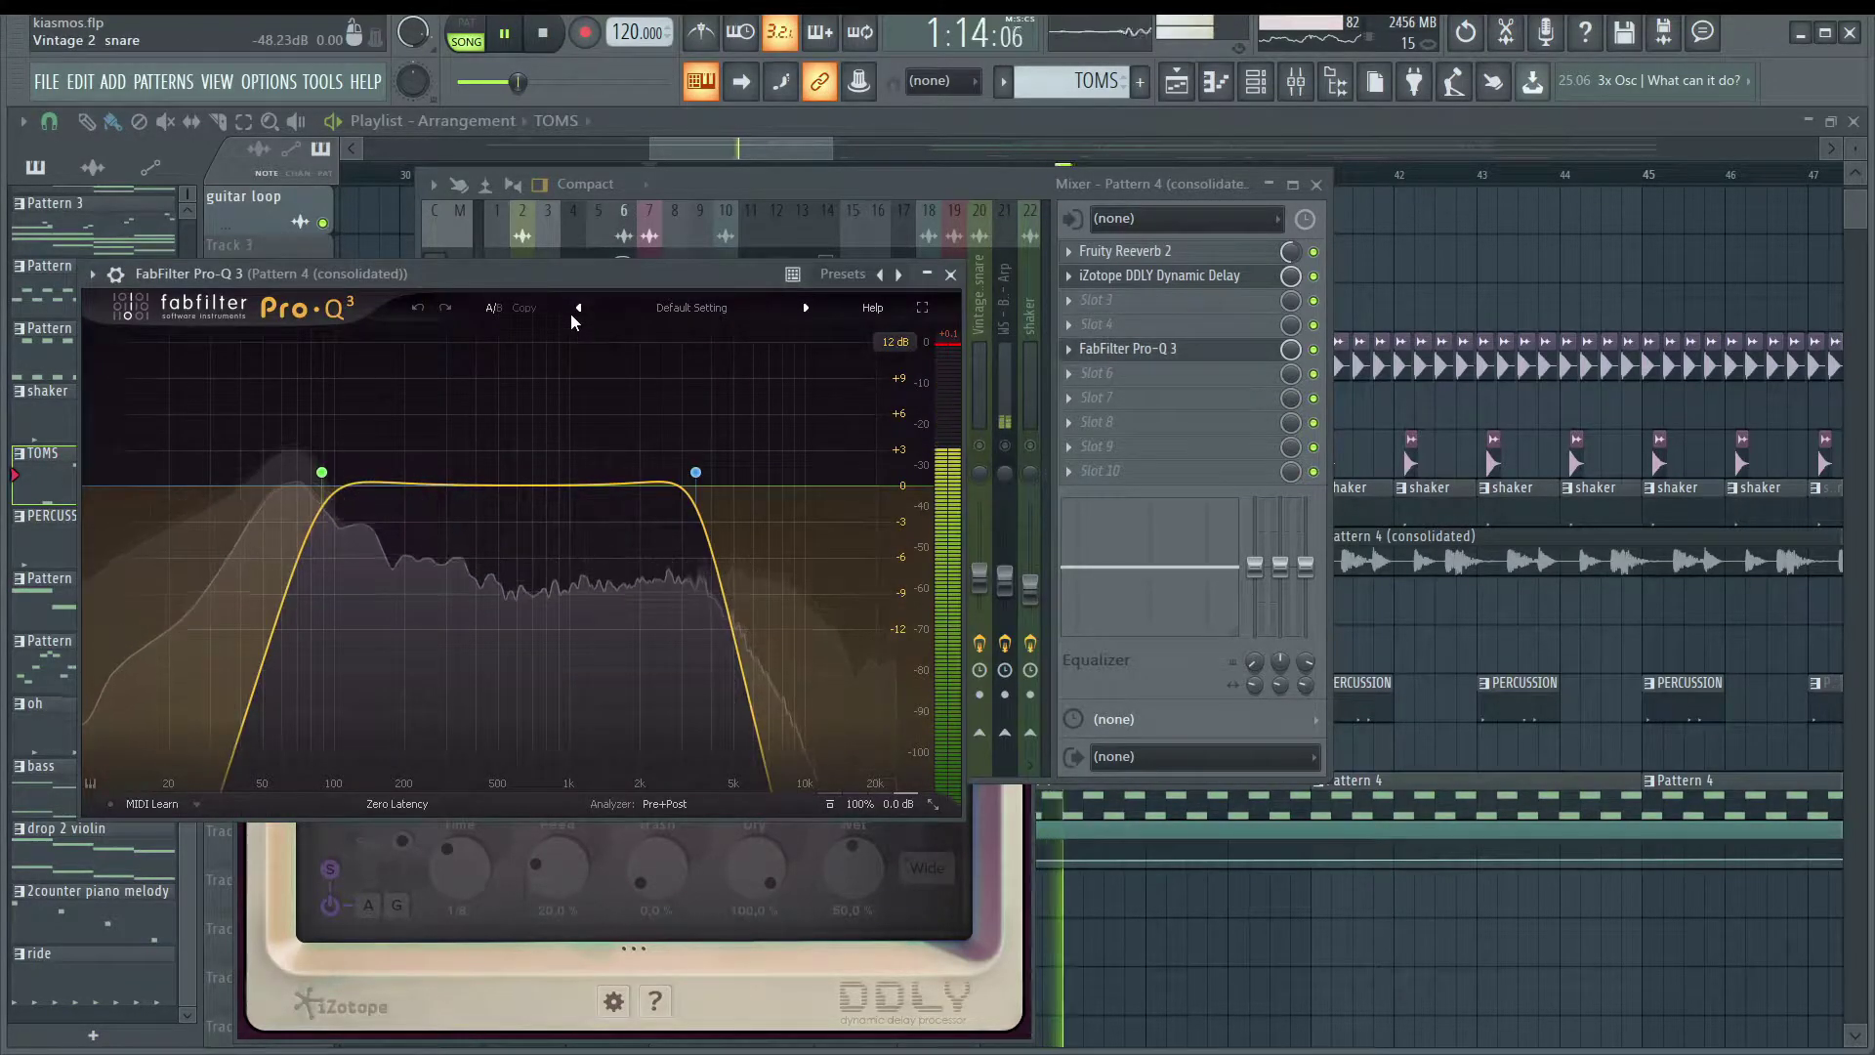
key("F12")
key("F6")
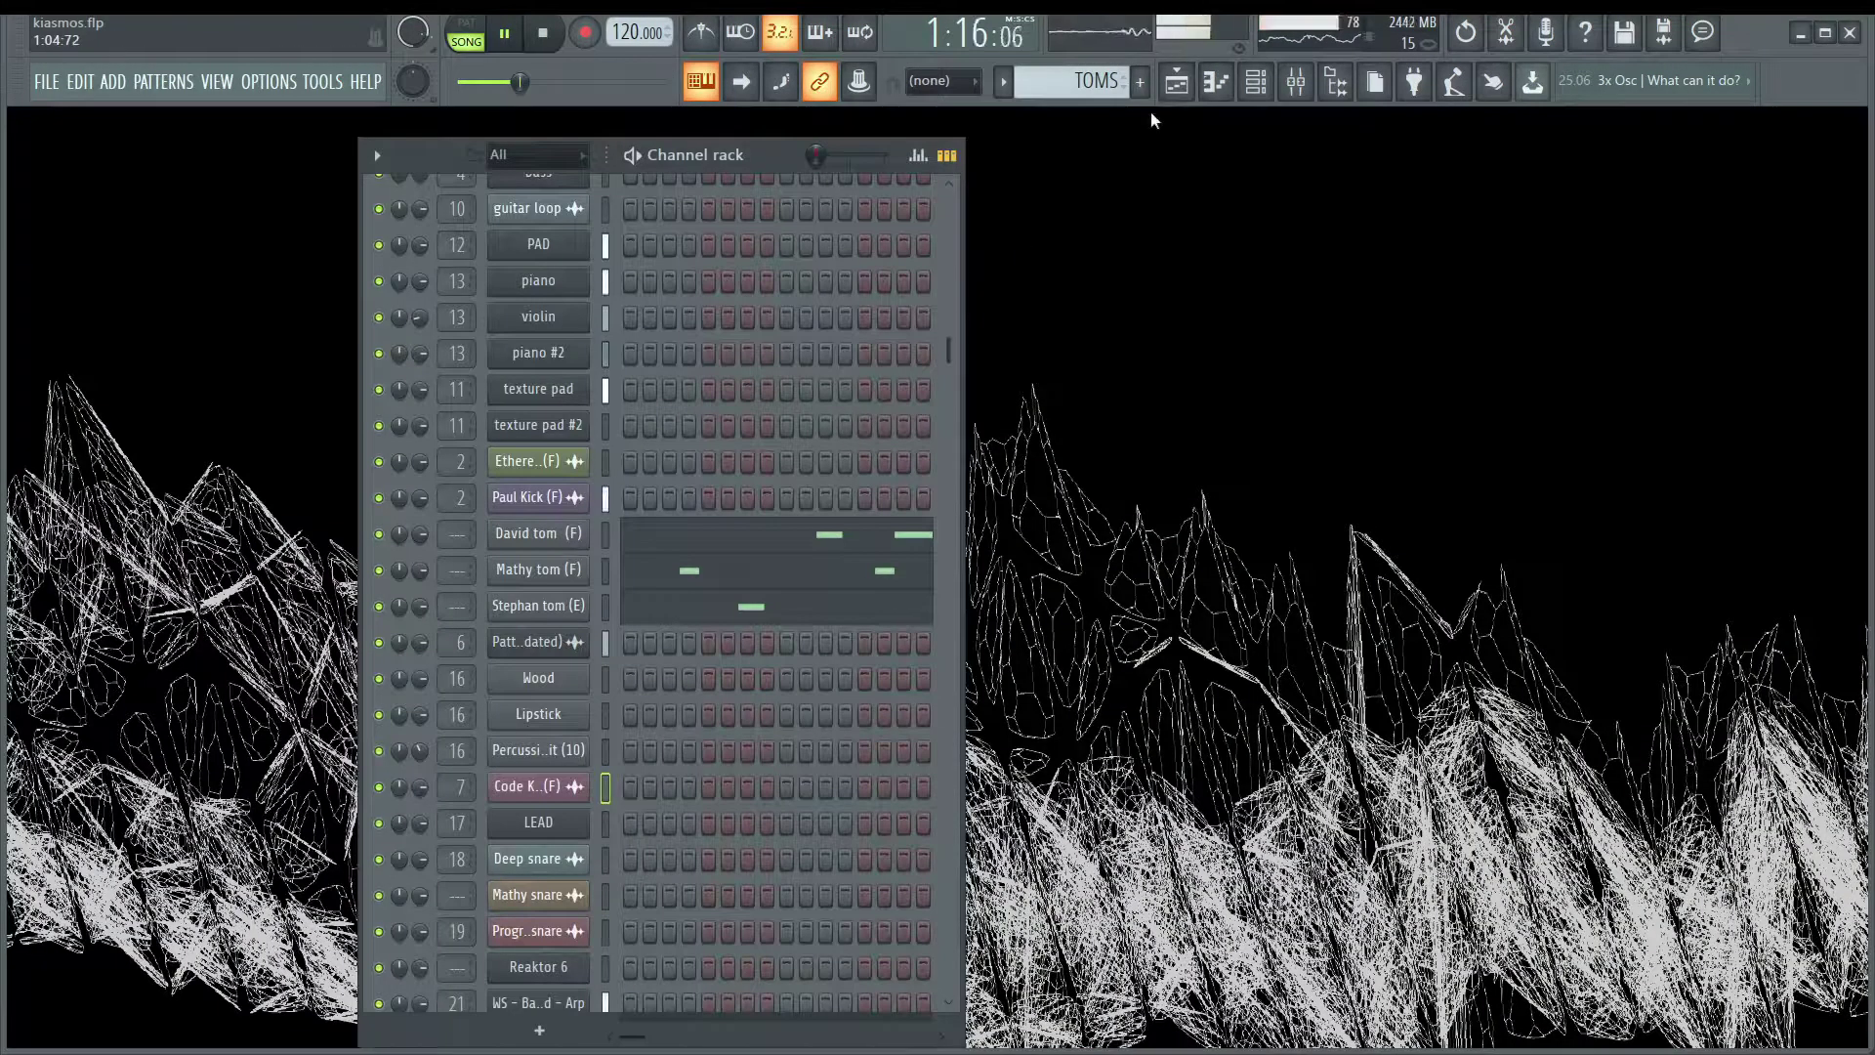
left_click(1177, 82)
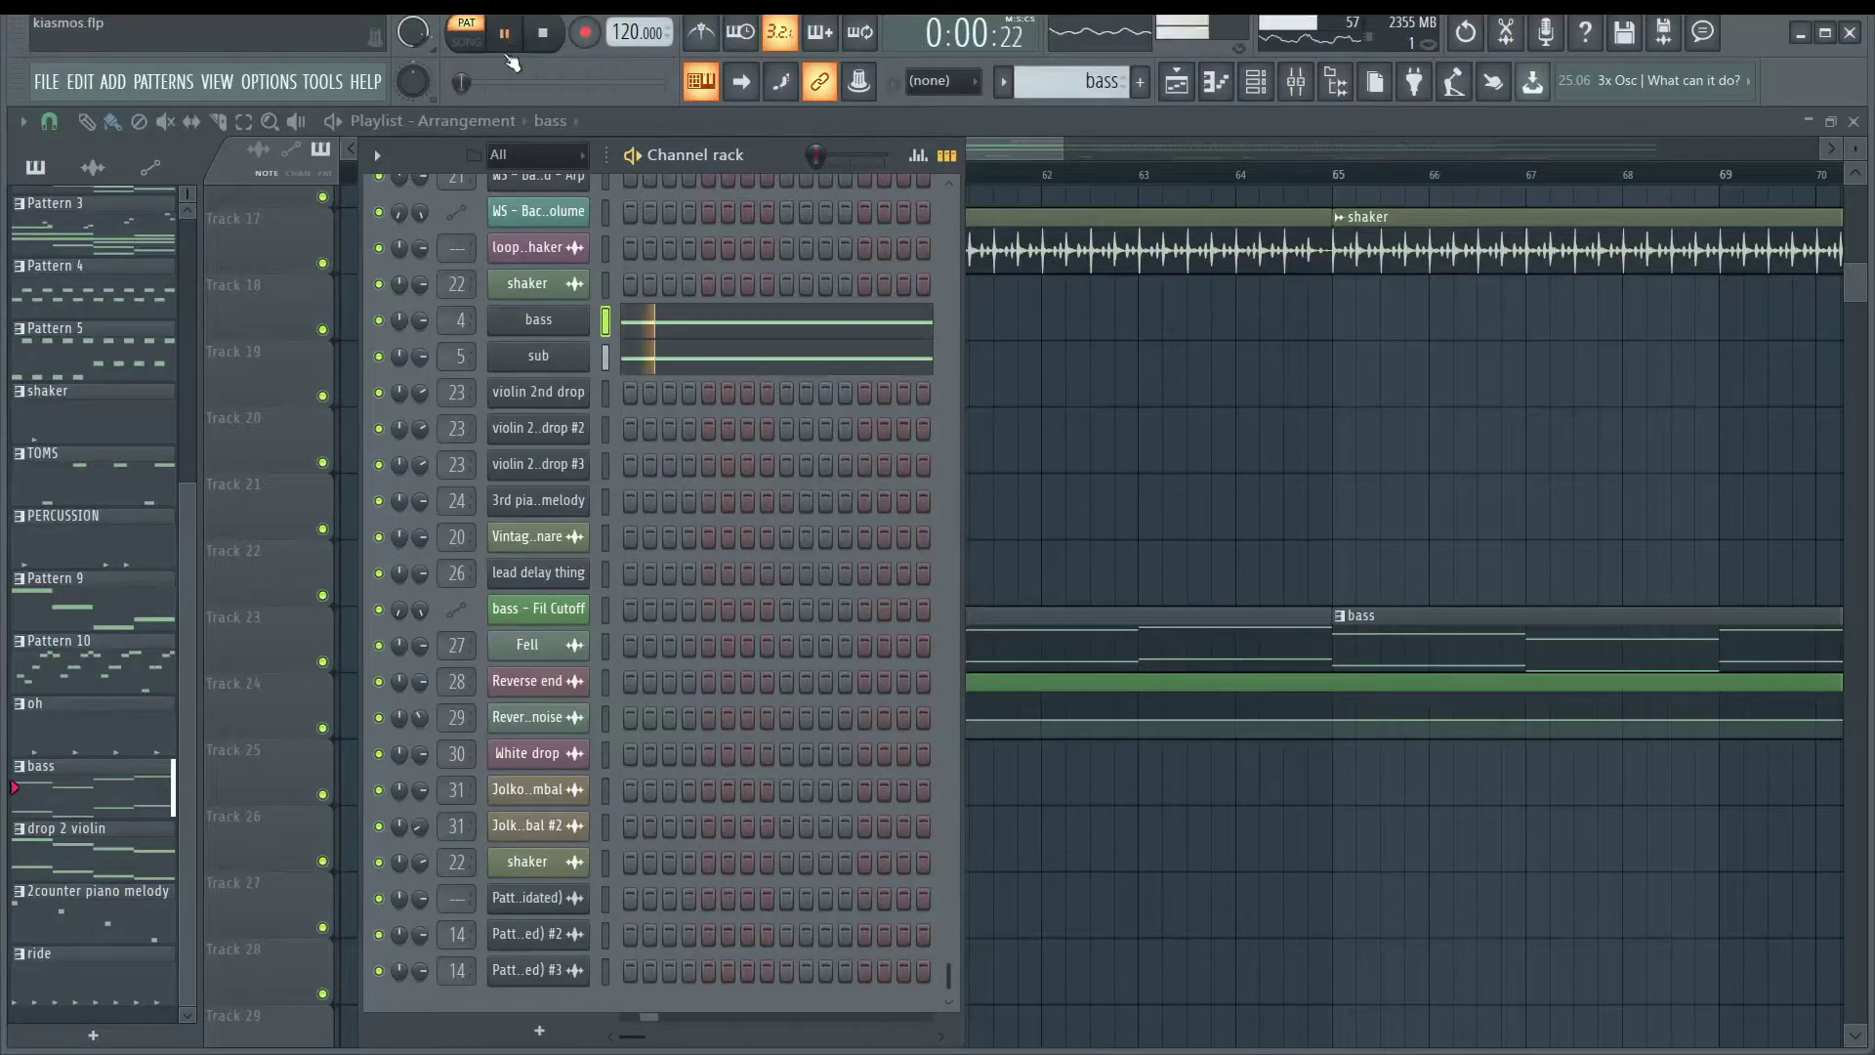
View the bass channel's notes of the bass pattern in the piano roll and return to the channel rack.
left_click(671, 316)
scroll(667, 396, "down", 6)
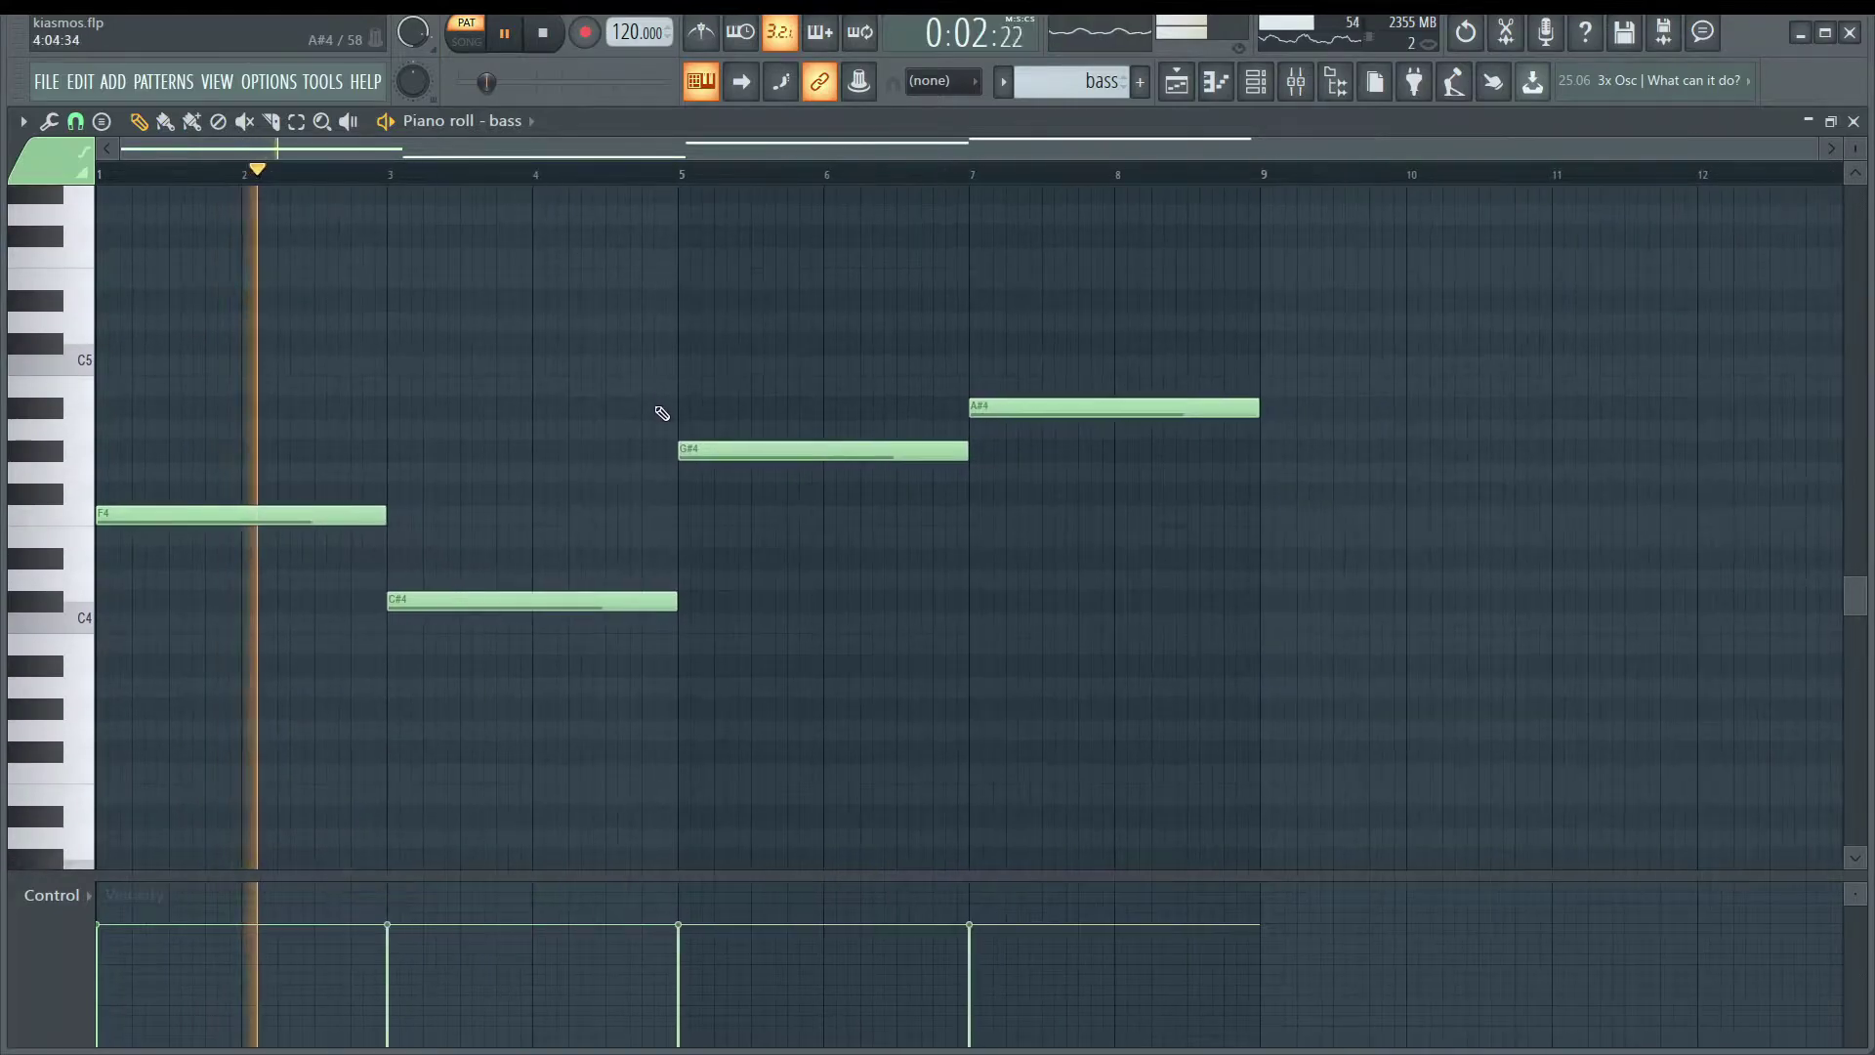
key("Escape")
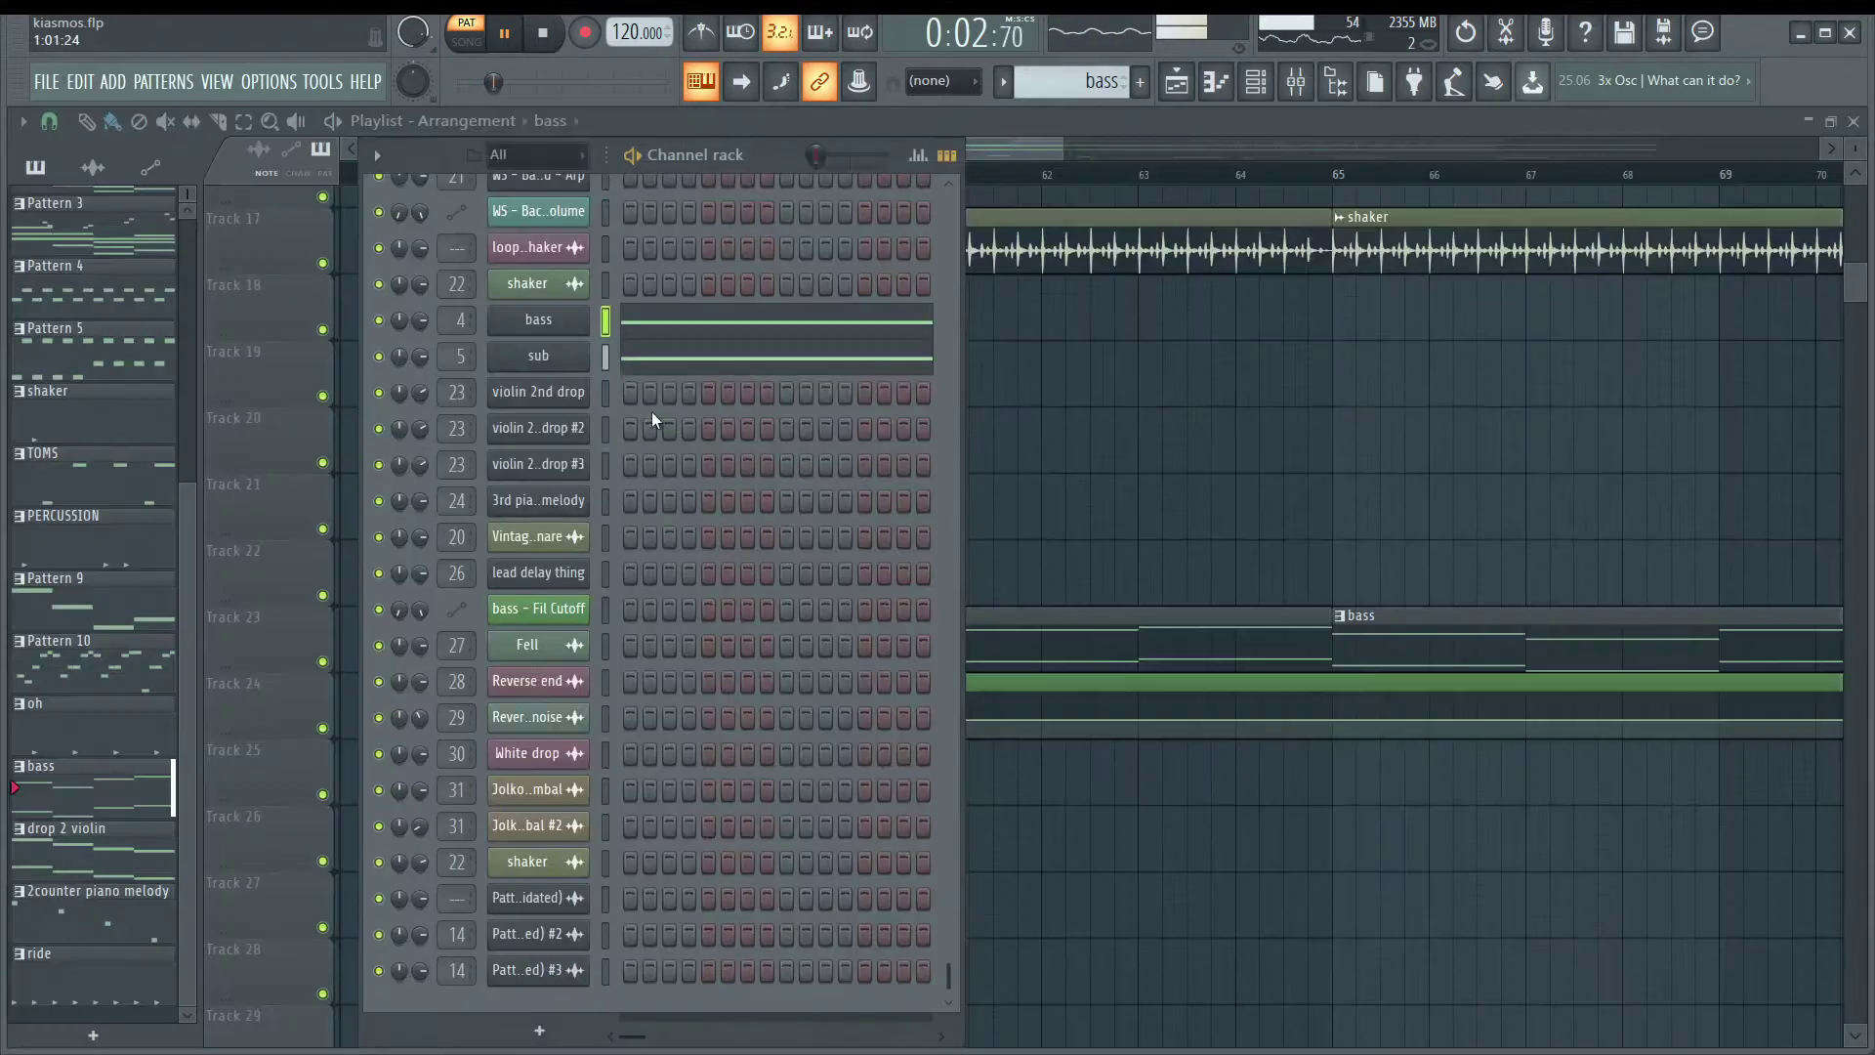
Open the sub channel's Serum instrument and its notes for inspection, and close both.
left_click(540, 358)
key("Escape")
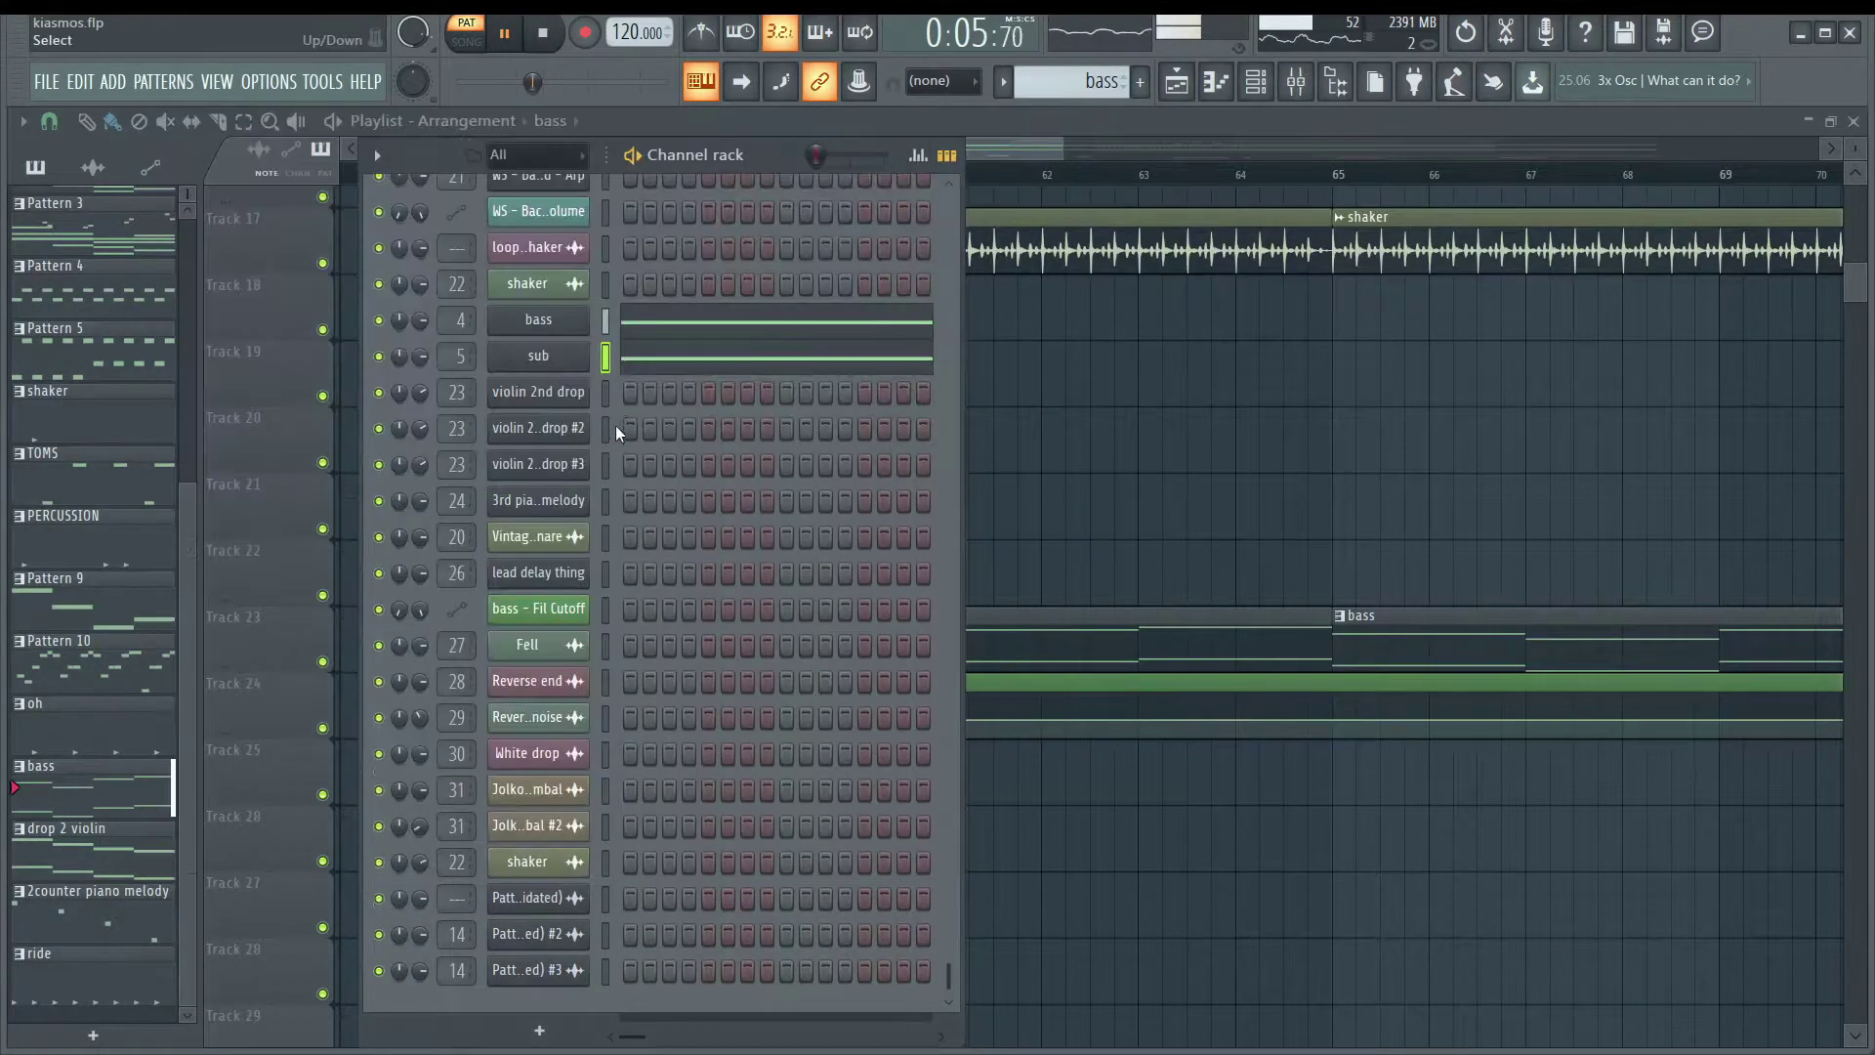
left_click(688, 358)
key("F7")
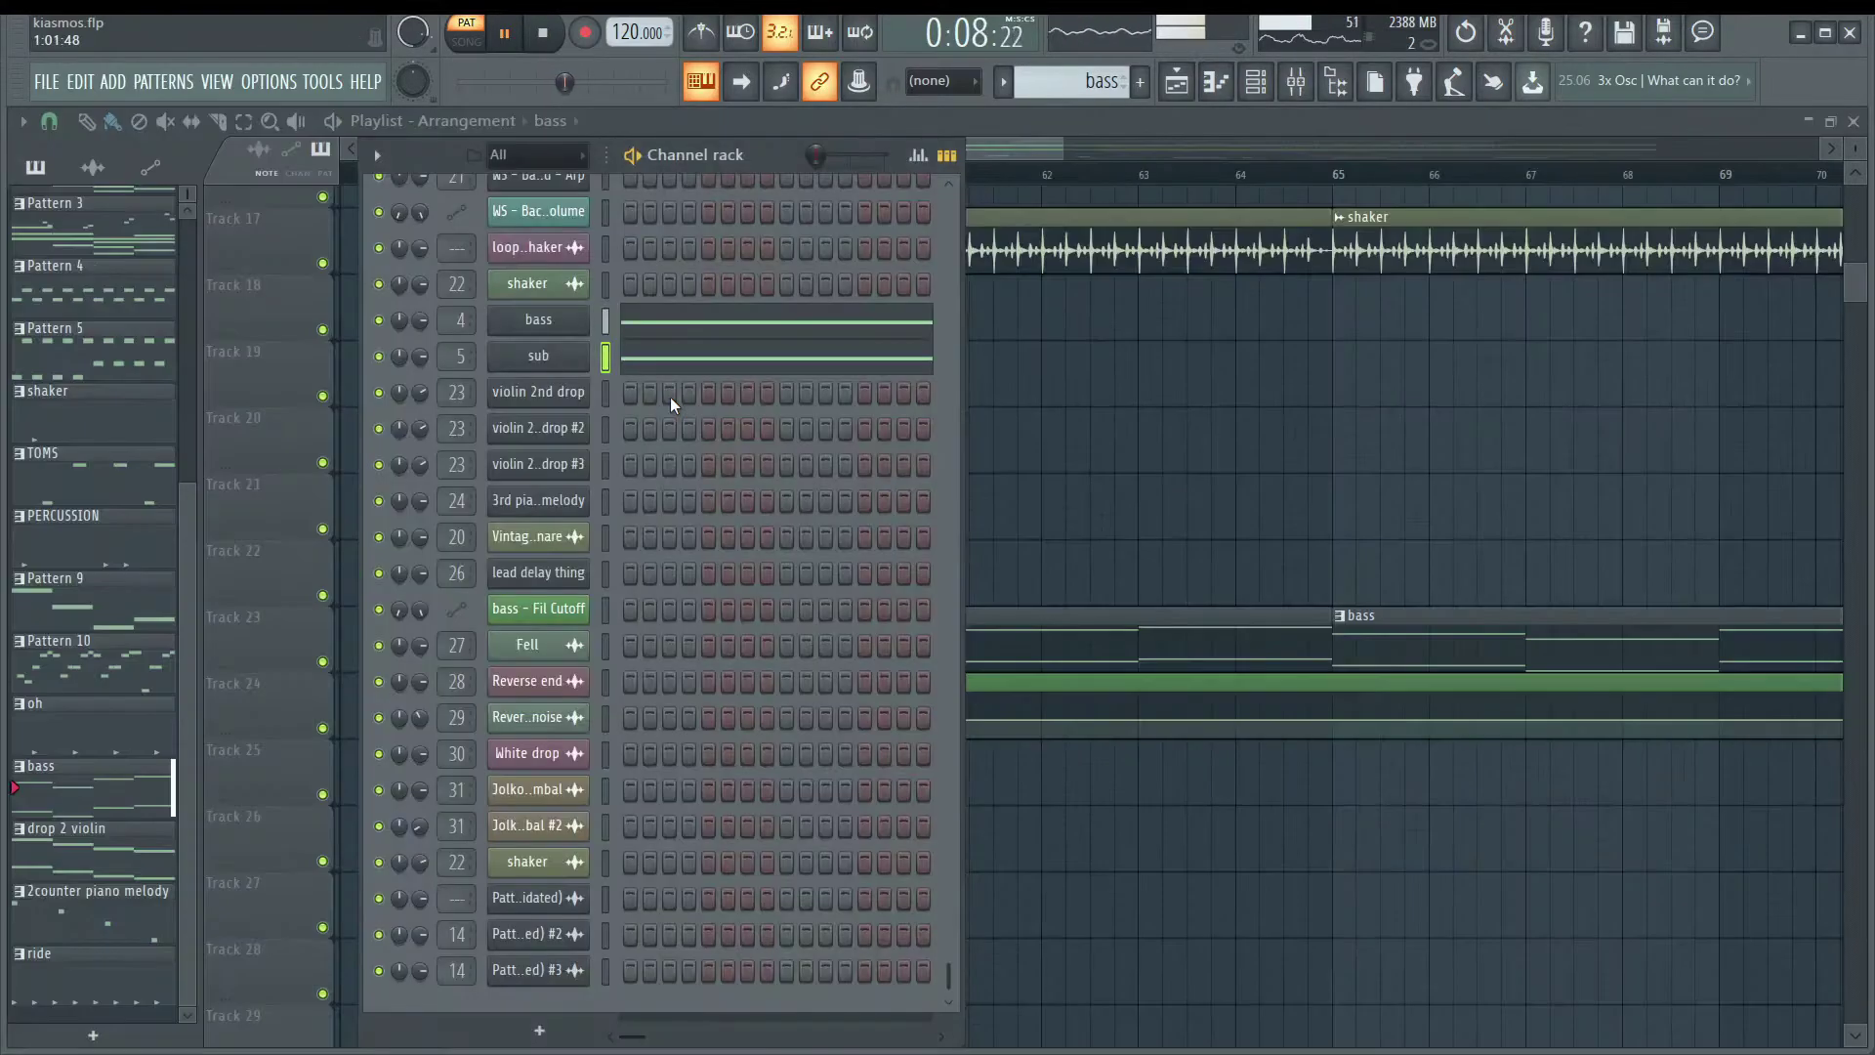
Examine the playlist from bar 57 onward, covering the shaker, snare, bass, filter cutoff automation and drop 2 violin clips.
key("F6")
scroll(980, 431, "down", 4)
scroll(980, 431, "up", 4)
scroll(980, 429, "down", 4)
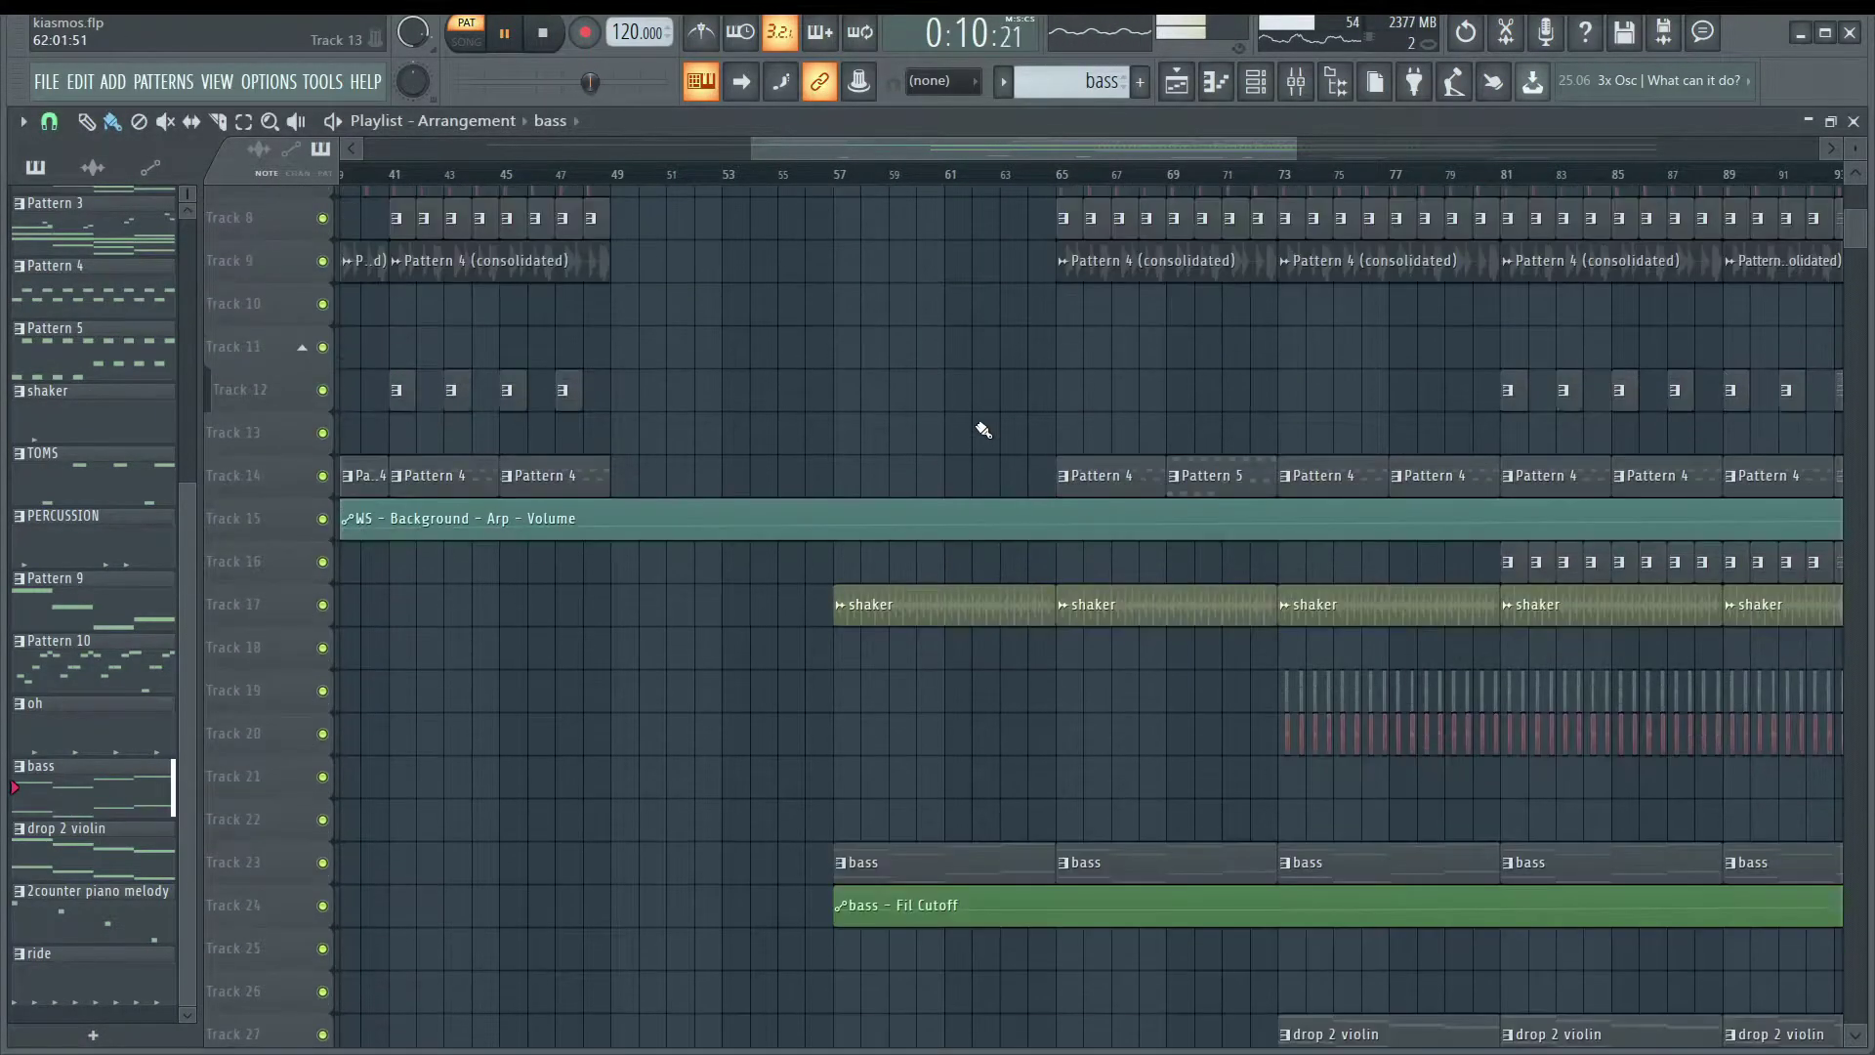
scroll(1142, 479, "up", 3)
scroll(1143, 476, "down", 7)
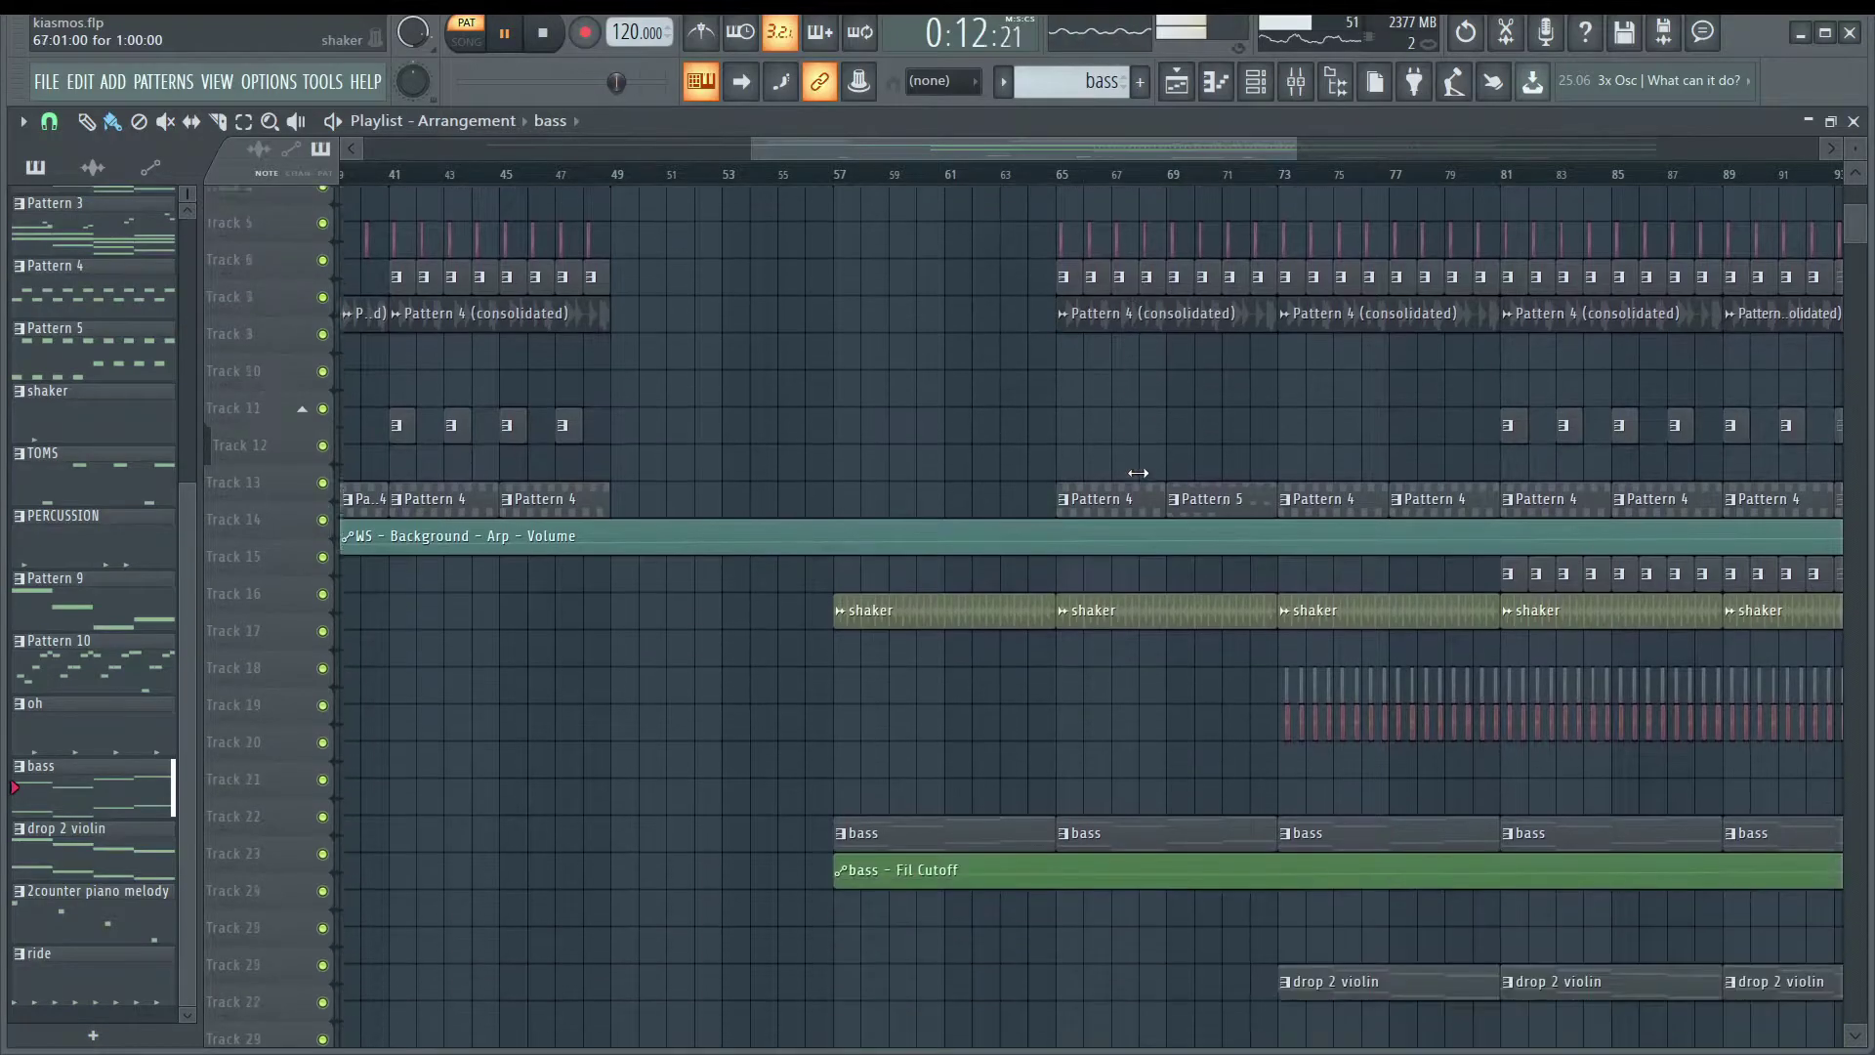
scroll(1306, 570, "up", 3)
scroll(1084, 531, "down", 6)
scroll(892, 776, "up", 3)
scroll(1431, 644, "up", 6)
scroll(1620, 732, "up", 3)
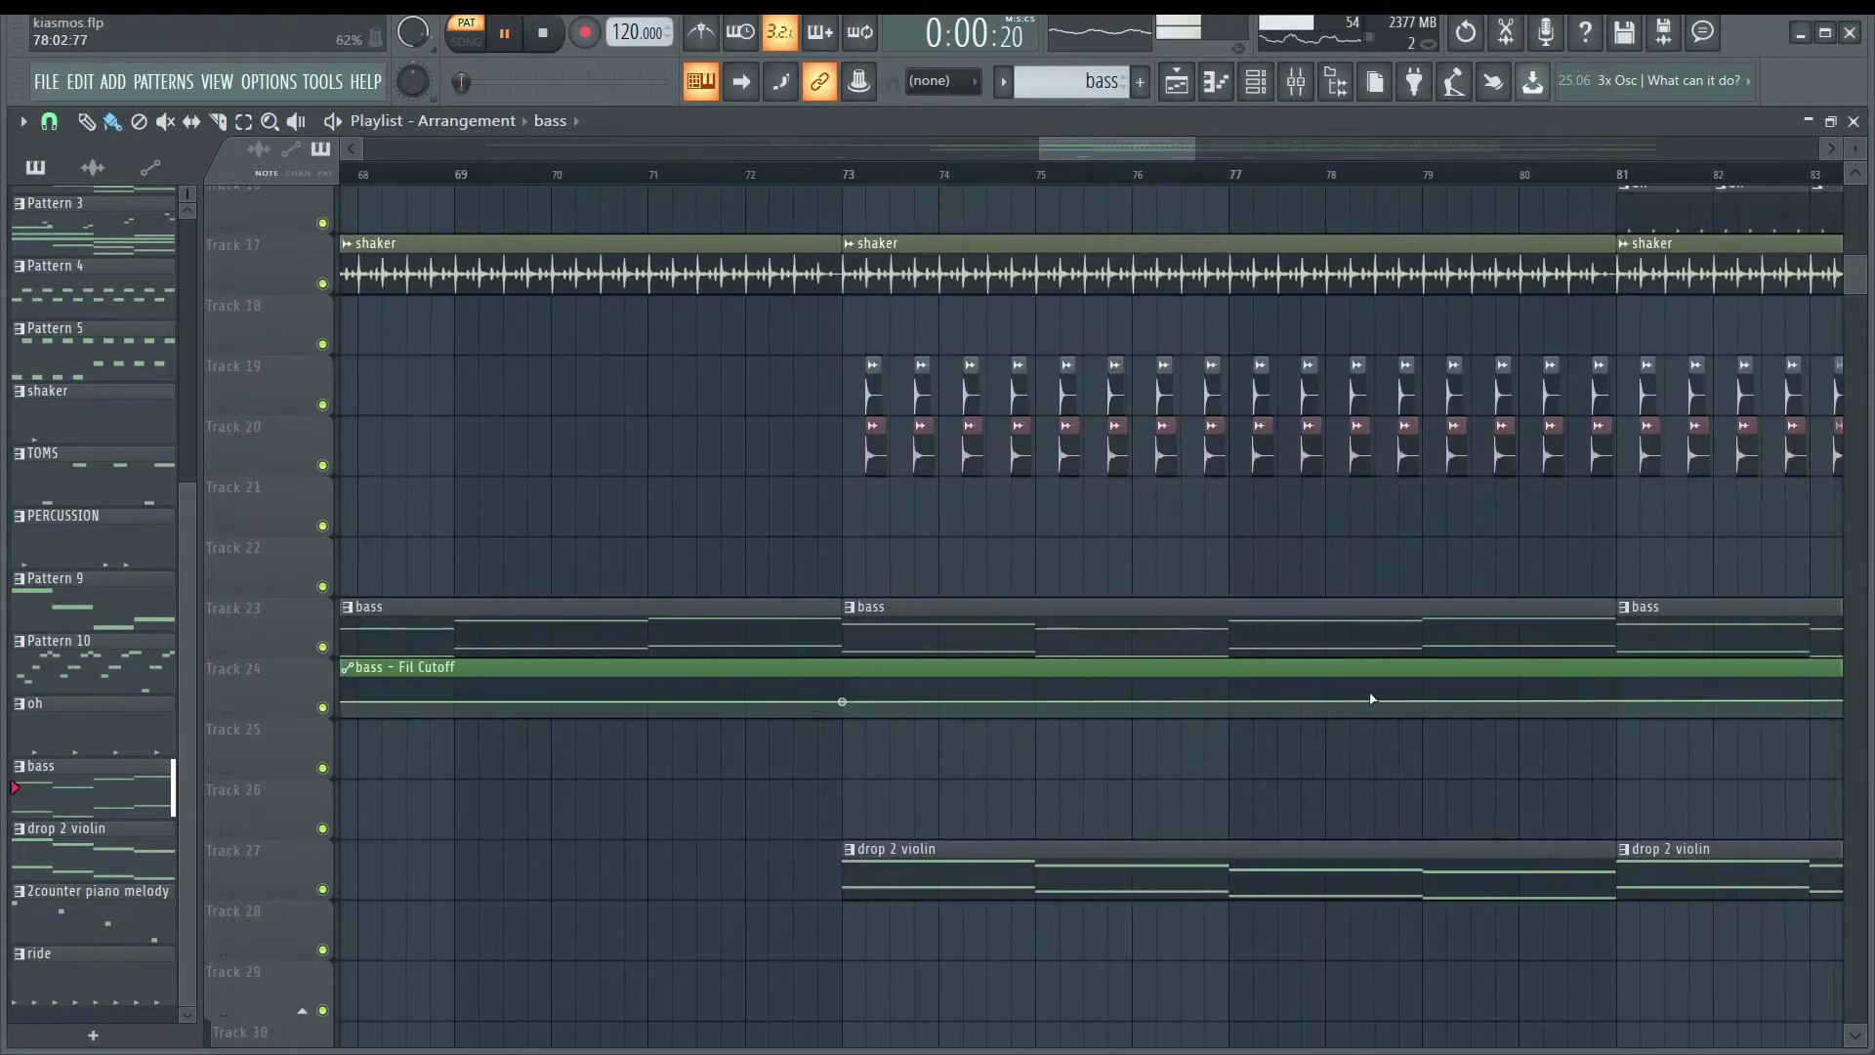
scroll(1348, 689, "down", 2)
scroll(1304, 681, "up", 2, "ctrl")
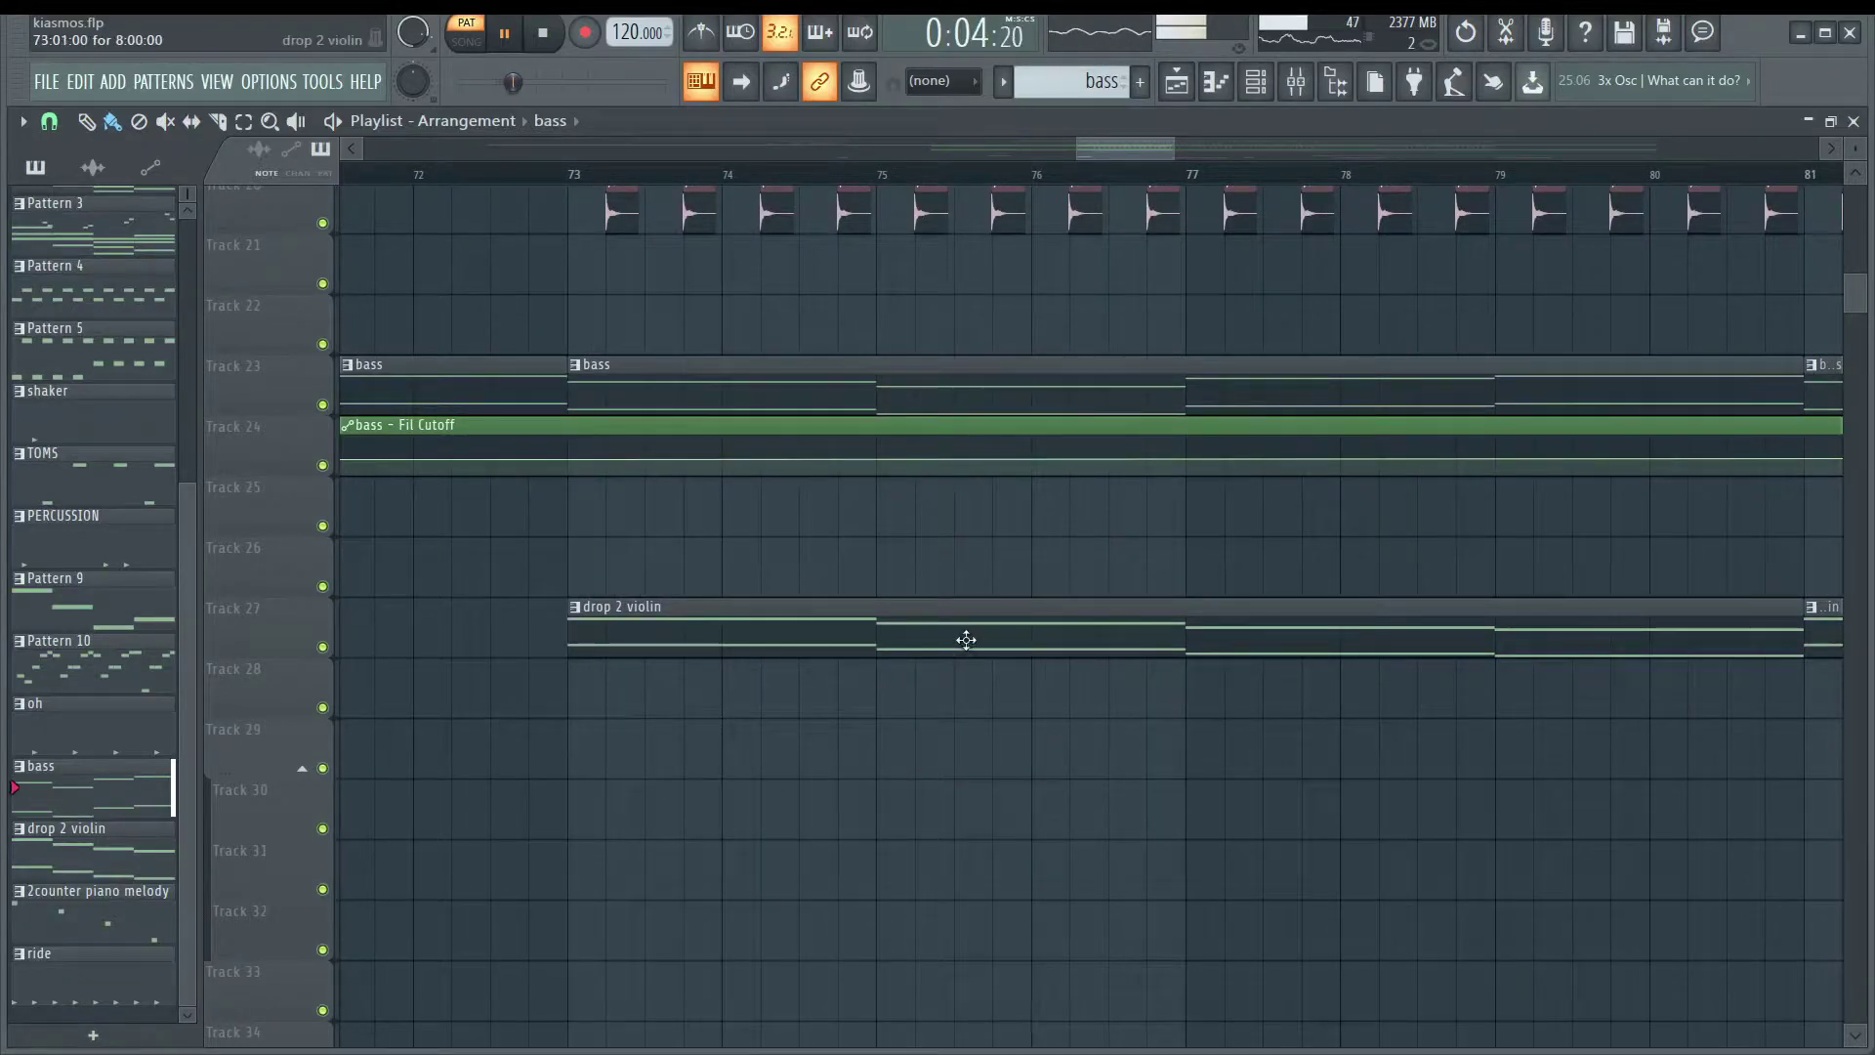
Open the drop 2 violin pattern's channels and view the violin 2nd drop notes in the piano roll.
double_click(869, 633)
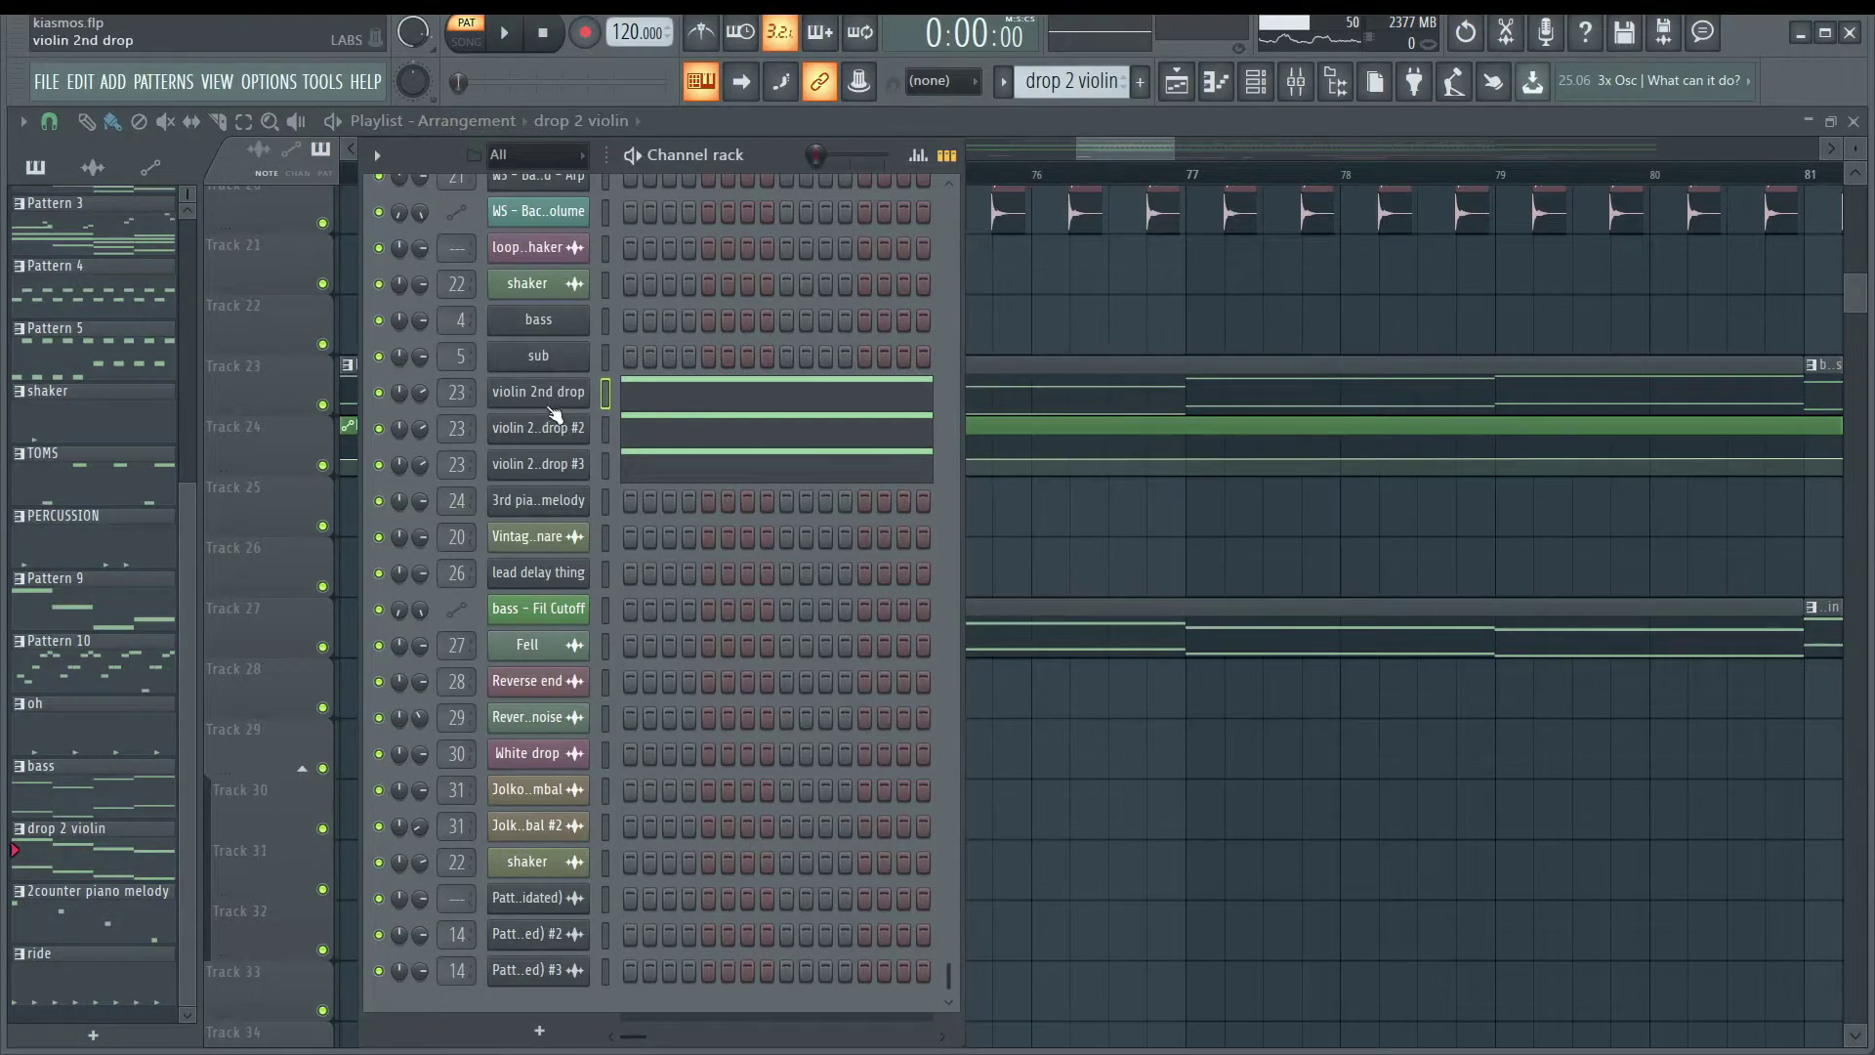
left_click_drag(746, 164, 904, 199)
scroll(907, 383, "up", 2)
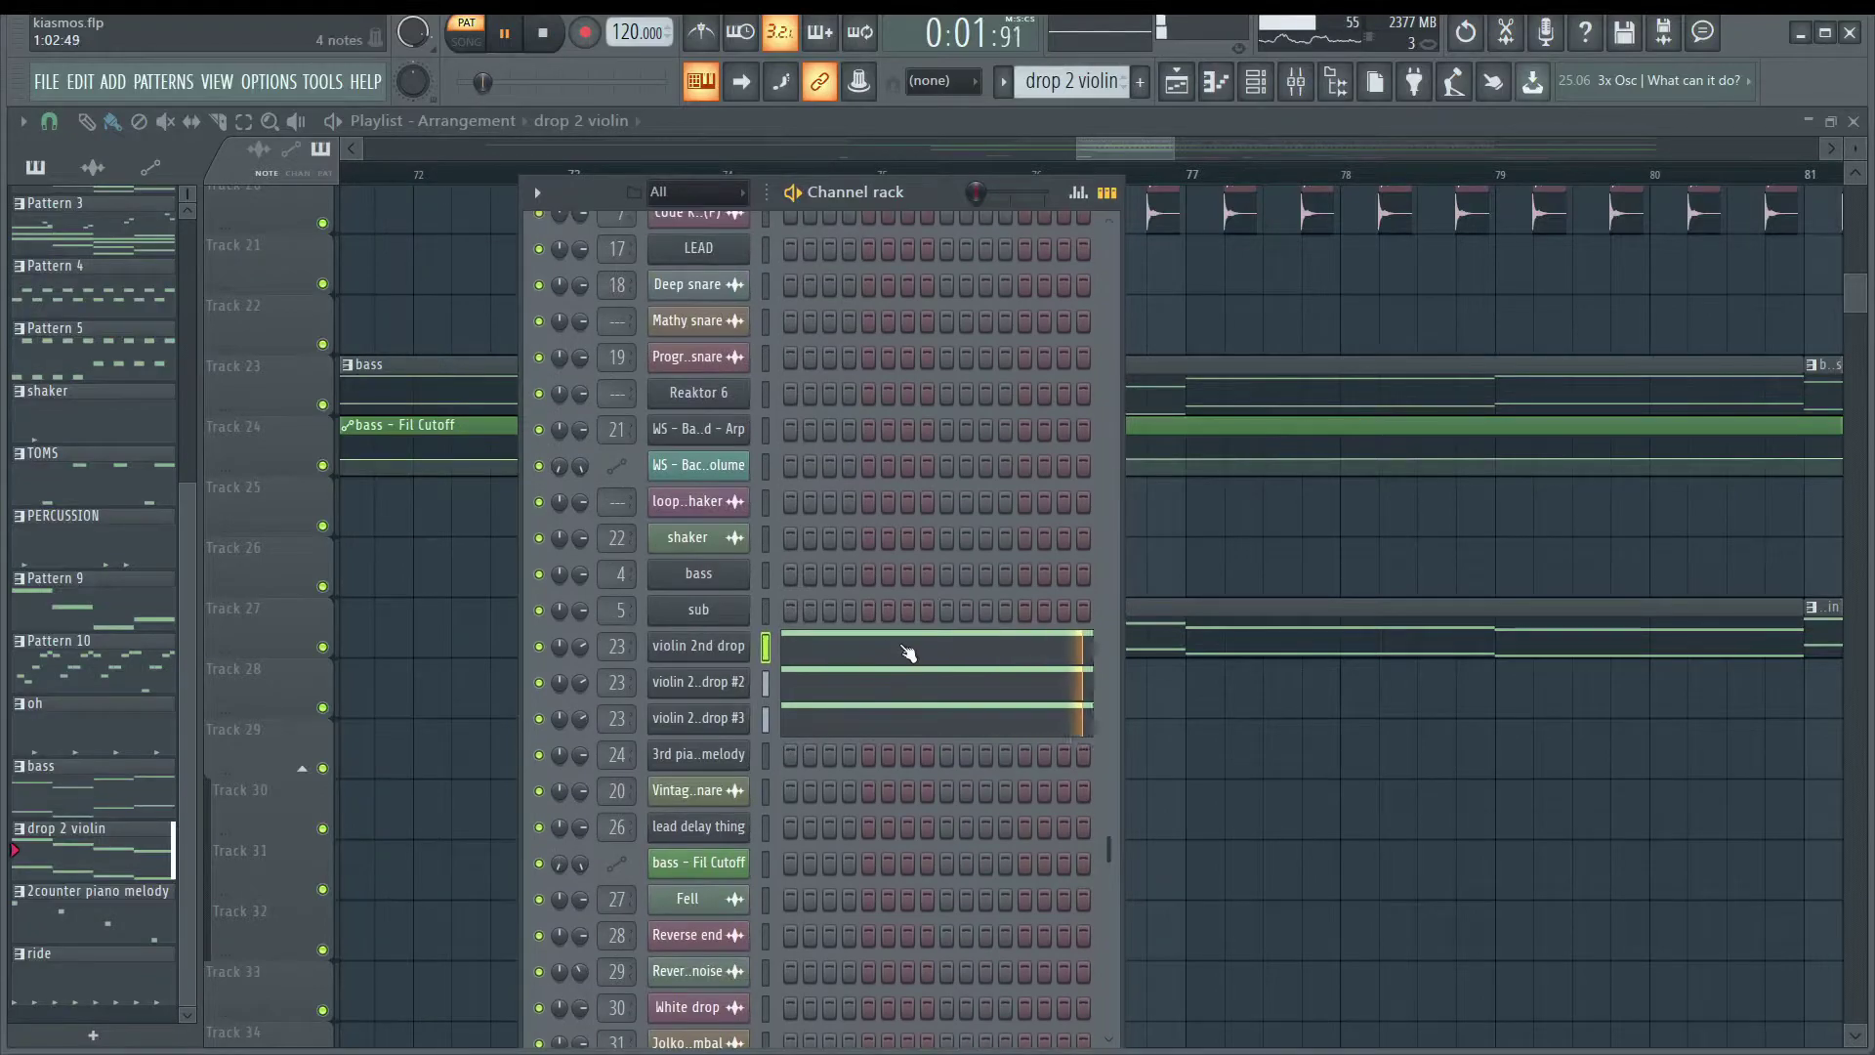
left_click(906, 650)
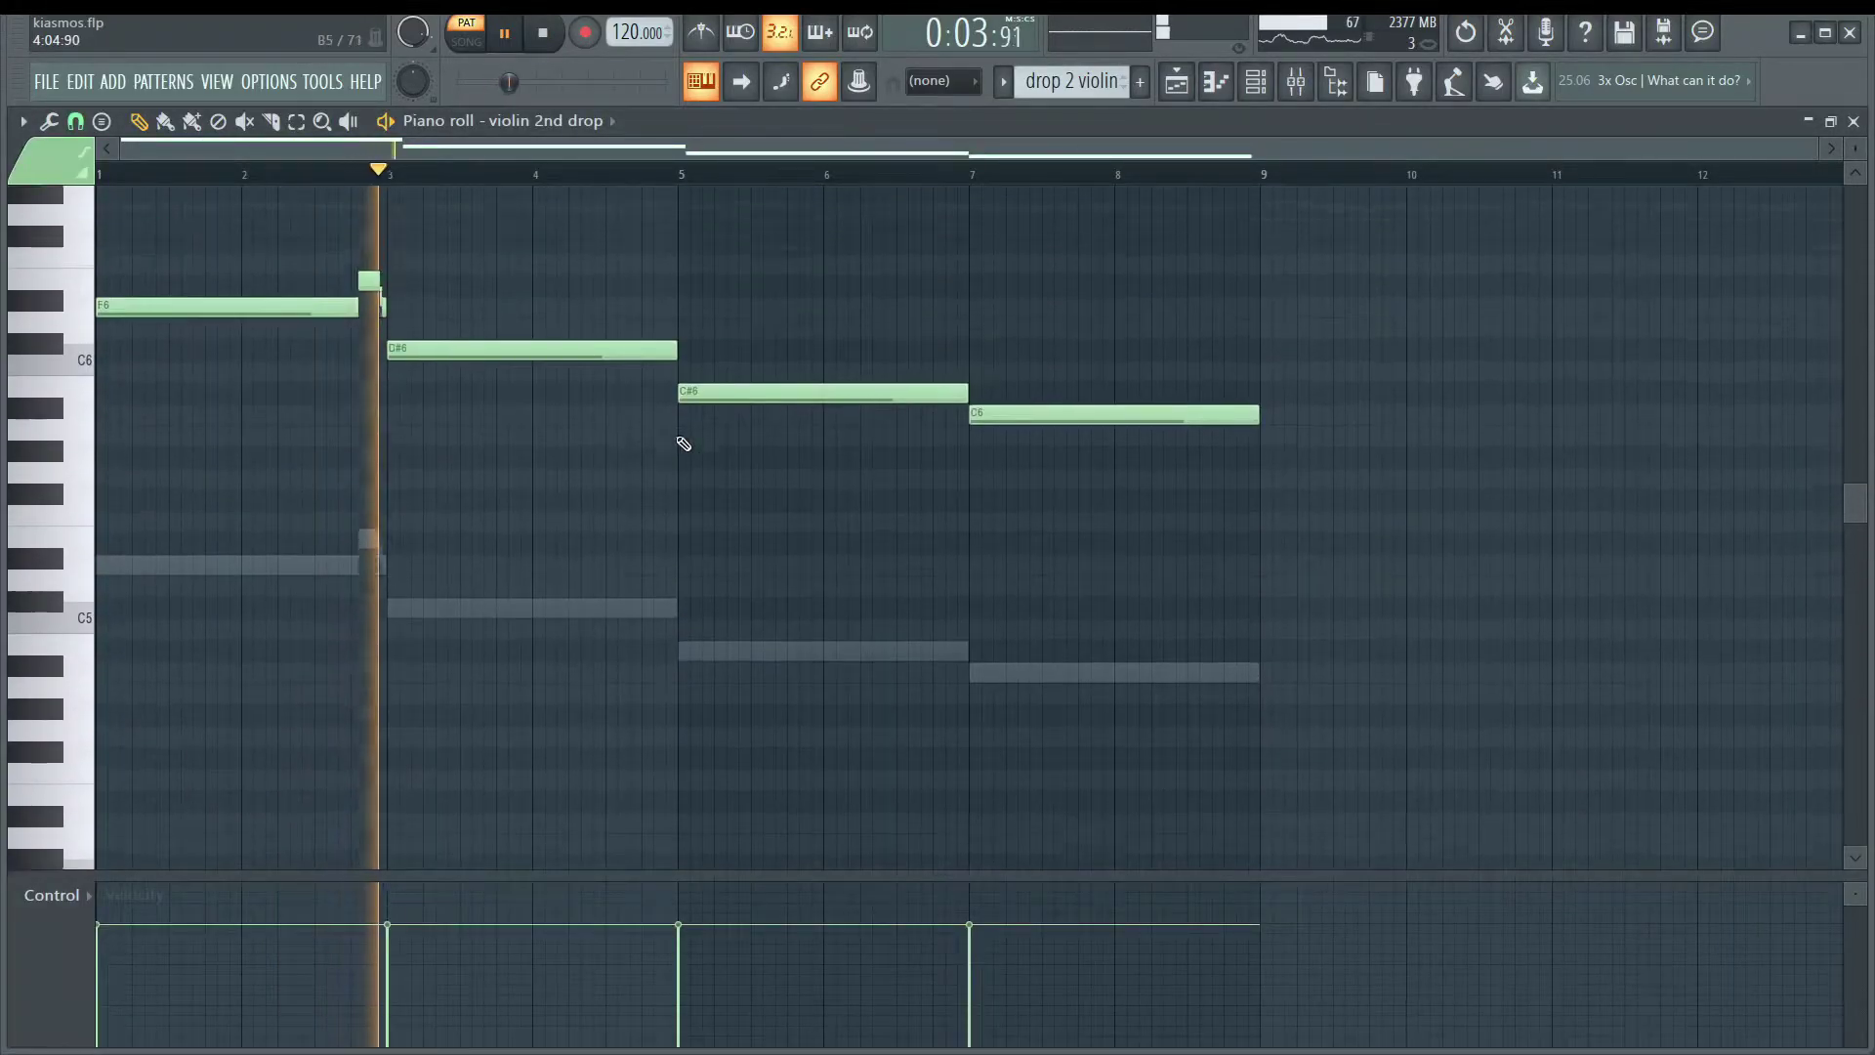
Inspect the AMBEO Orbit effect and its azimuth control on the violin 2nd drop mixer track, and return to the channel rack.
key("F9")
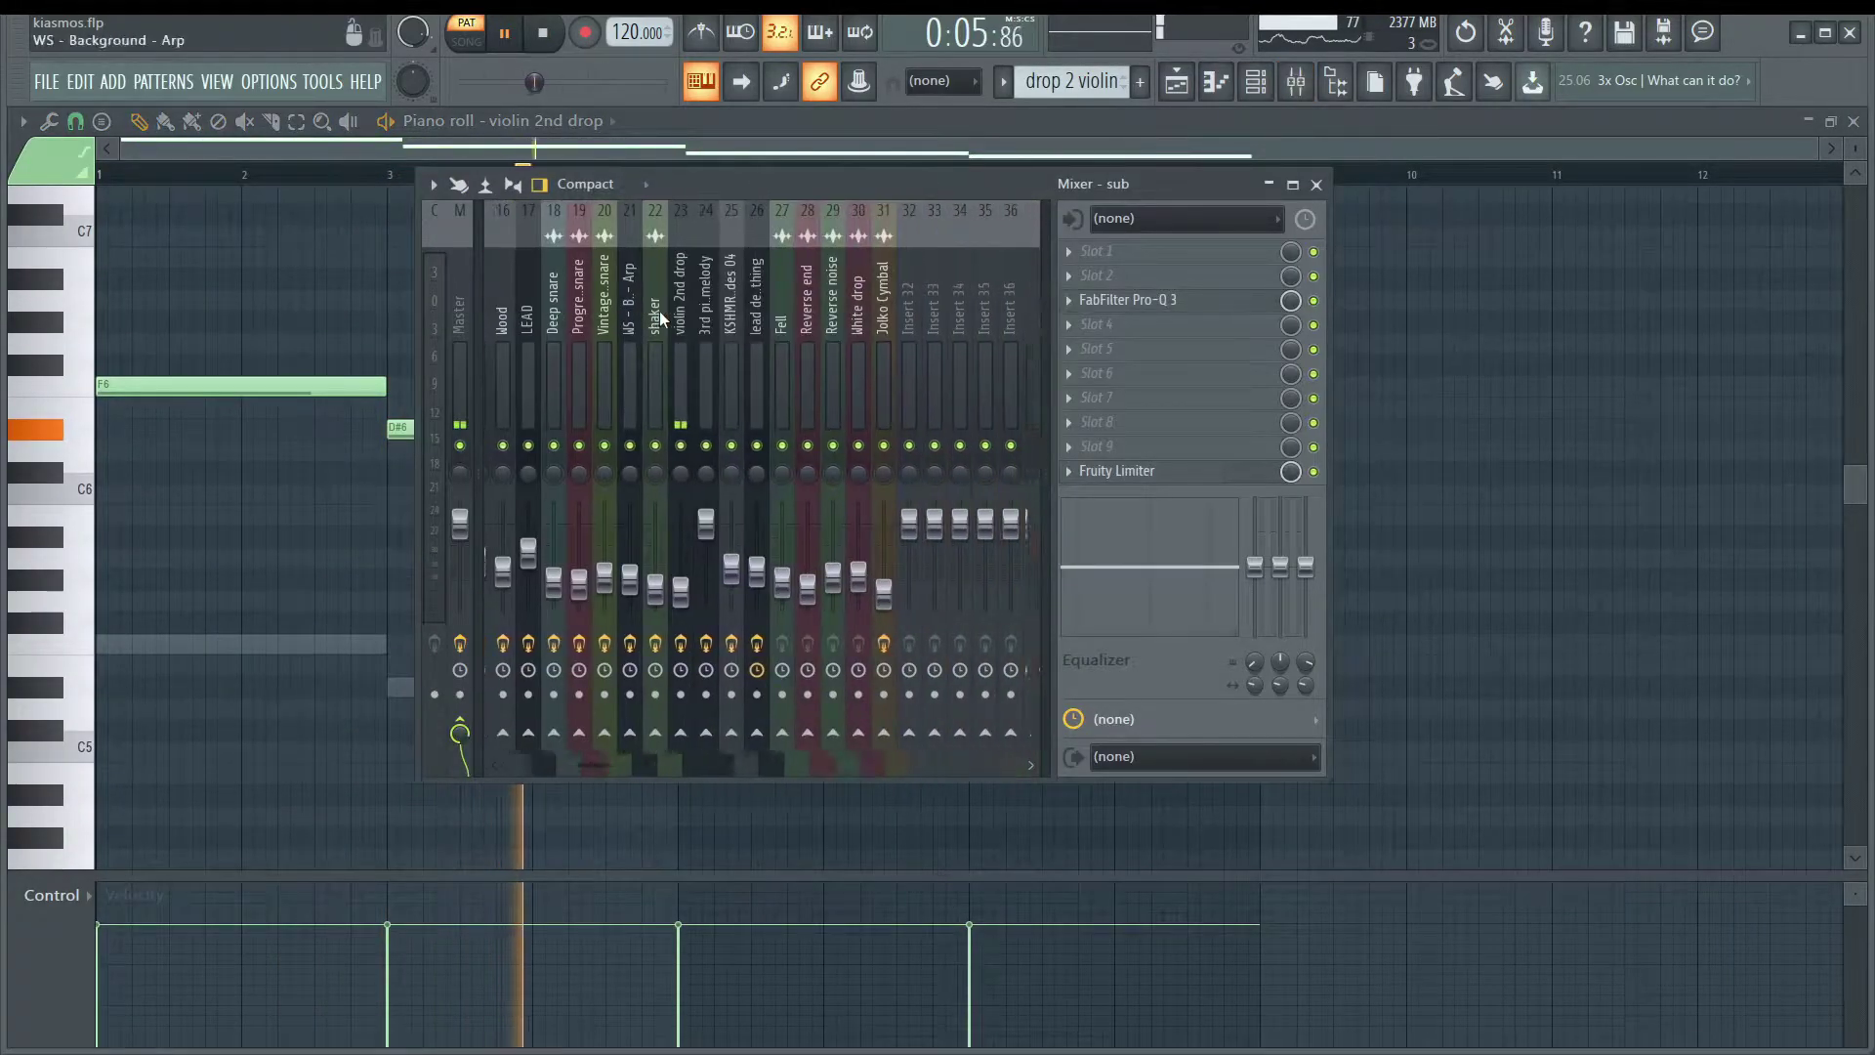
left_click(598, 312)
left_click(1119, 252)
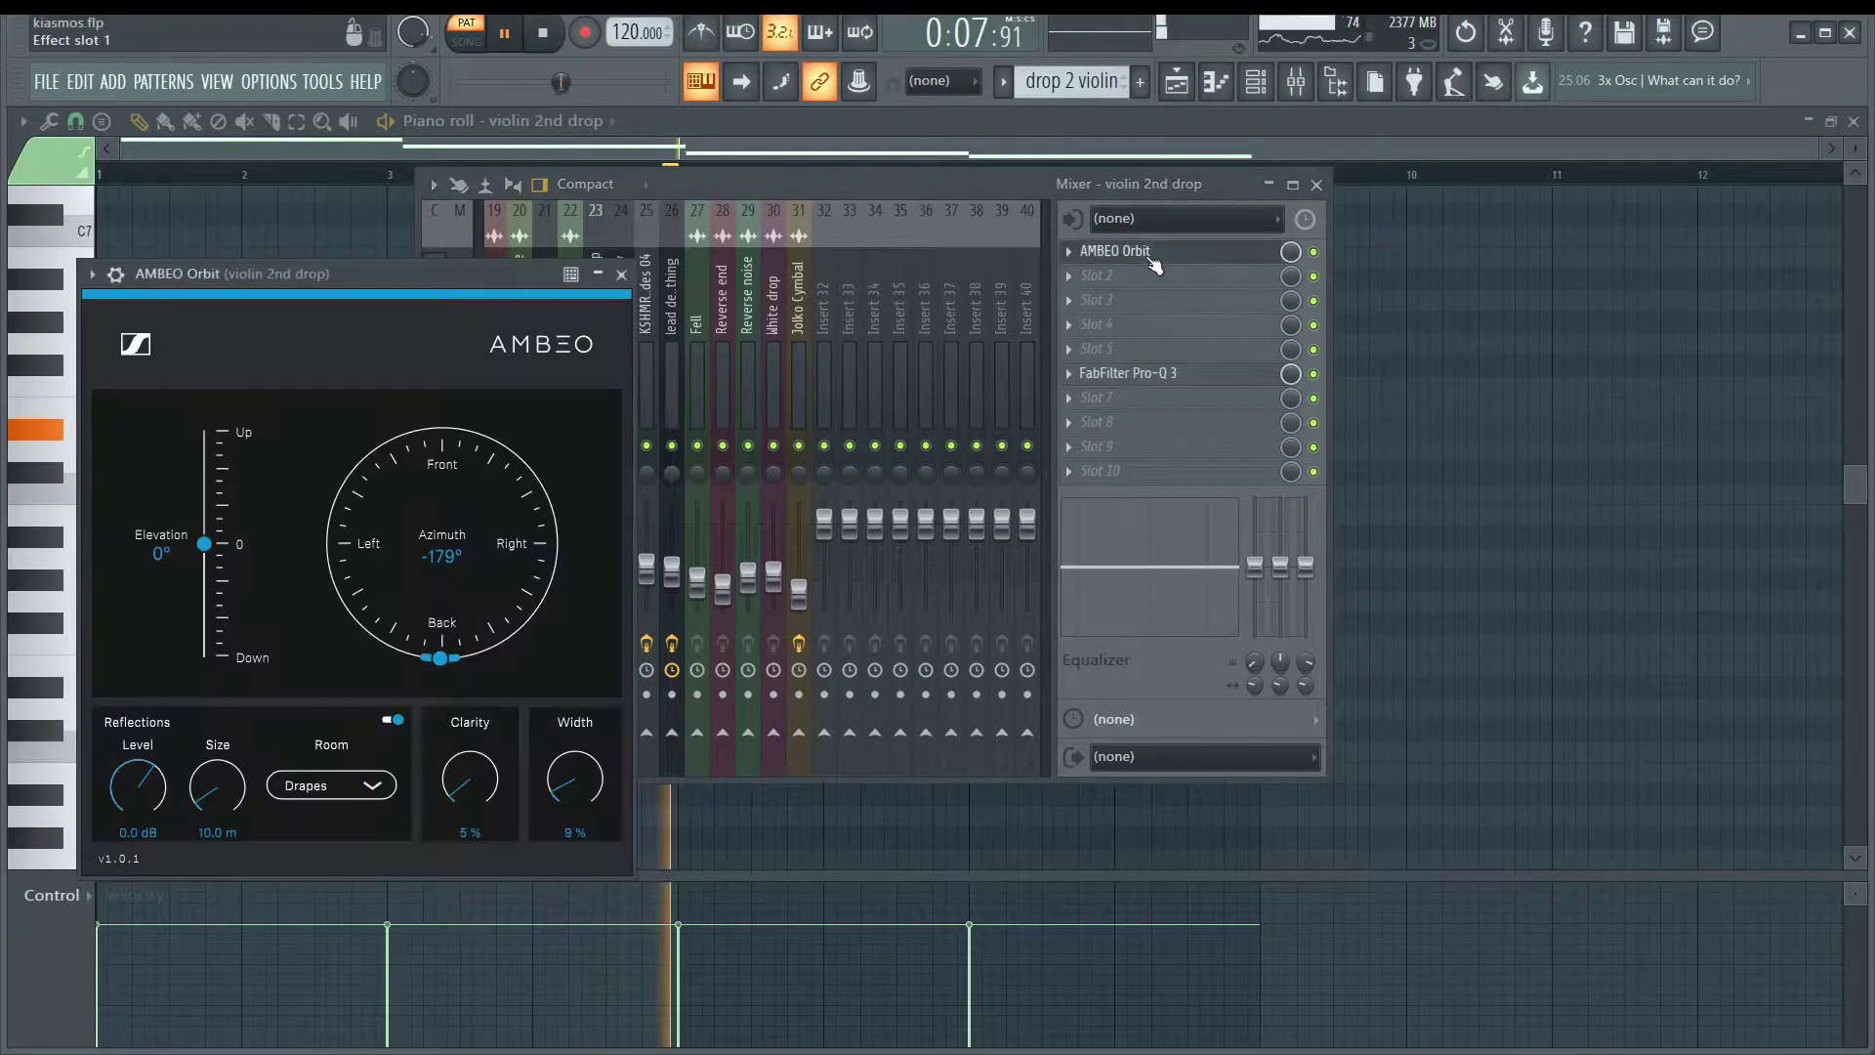
key("F9")
left_click_drag(400, 273, 1562, 215)
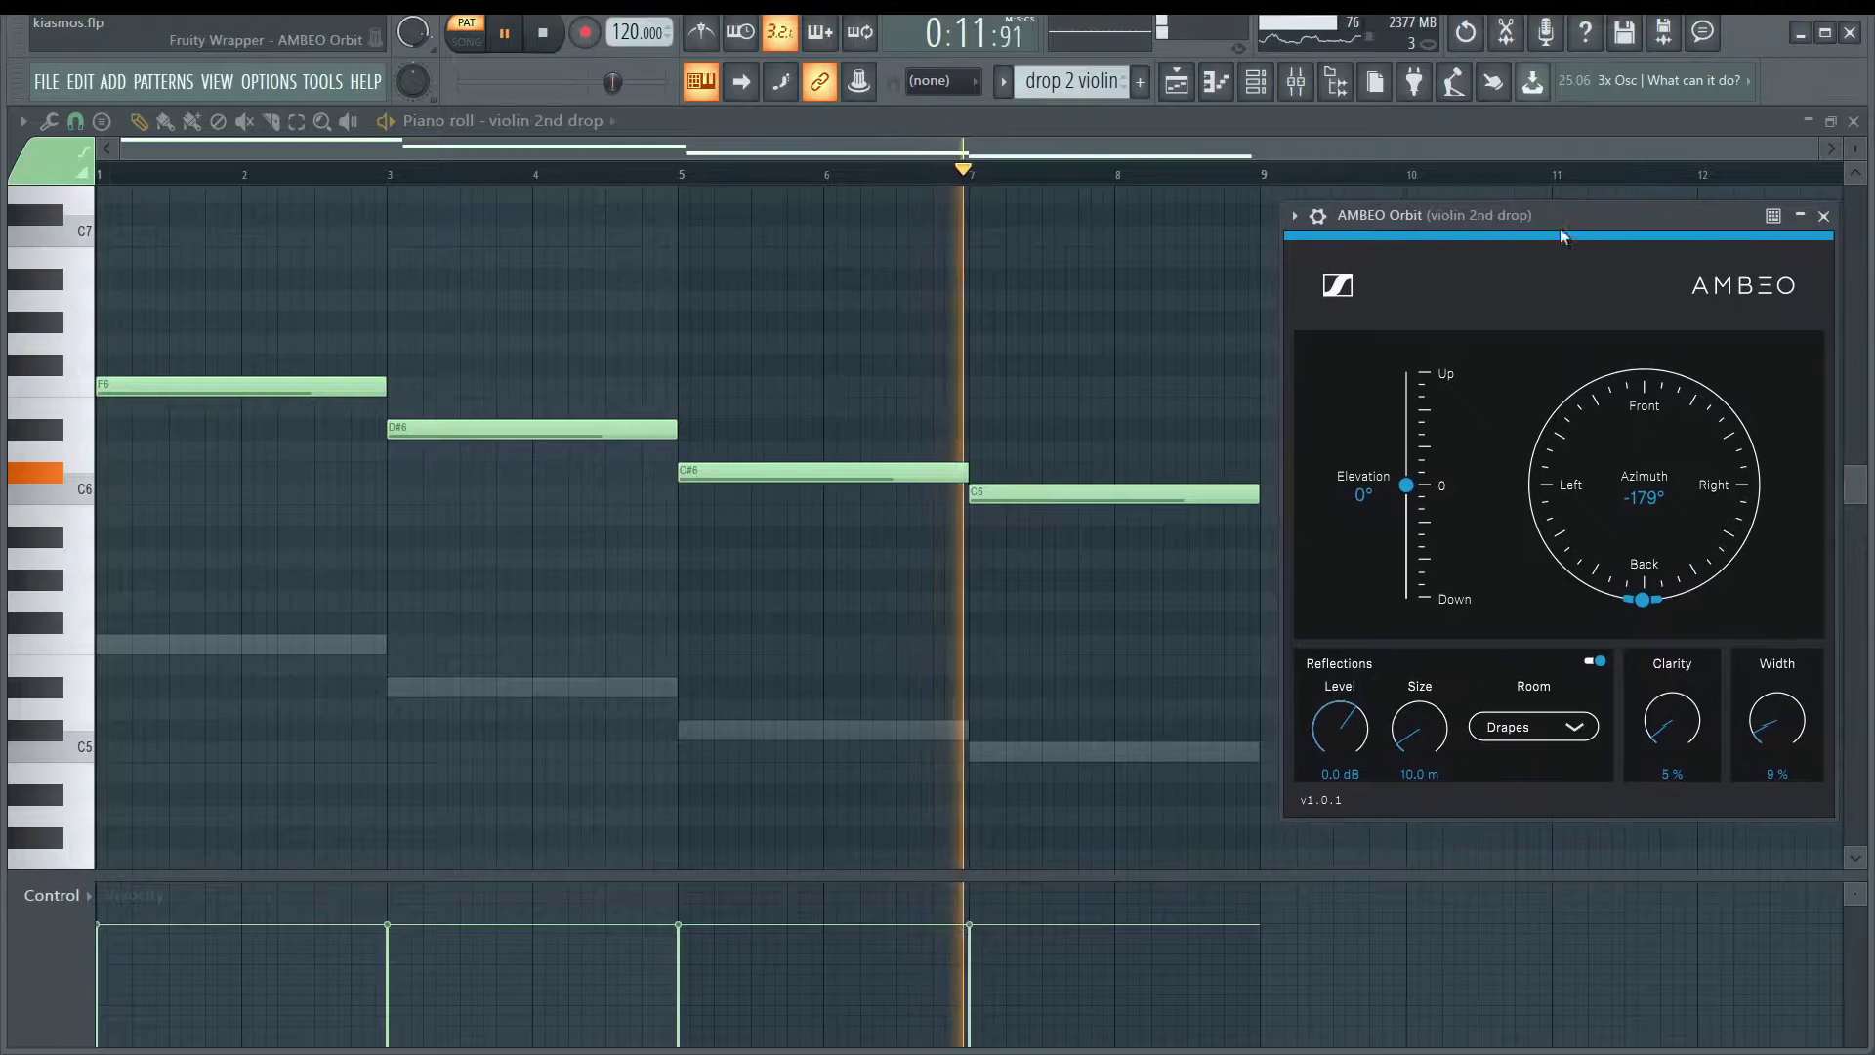
mouse_move(1647, 600)
left_mouse_down()
mouse_move(1704, 508)
mouse_move(1656, 428)
mouse_move(1613, 441)
mouse_move(1561, 553)
mouse_move(1733, 531)
mouse_move(1713, 609)
mouse_move(1613, 594)
mouse_move(1644, 629)
left_mouse_up()
key("Escape")
key("Escape")
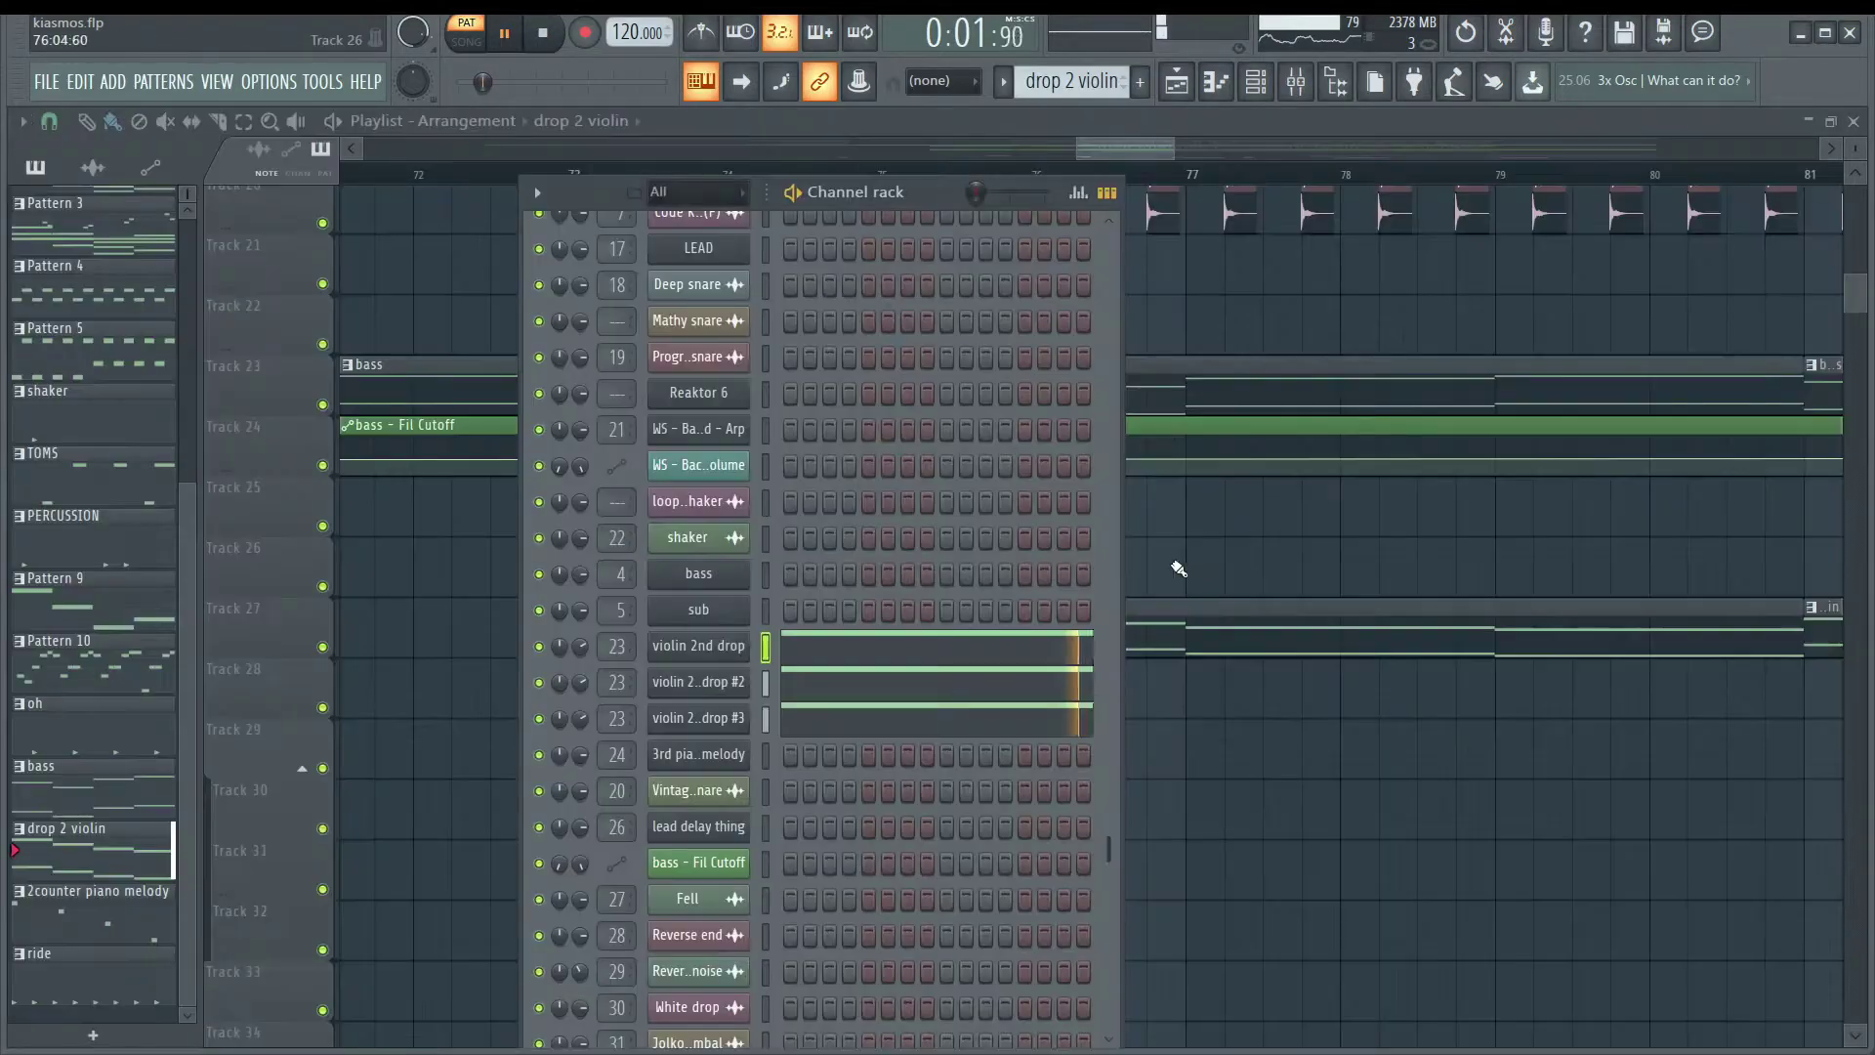
View the Deep snare and Progressive snare clips from bar 73 in the playlist, close up and in the wider arrangement.
key("F6")
scroll(976, 567, "up", 5)
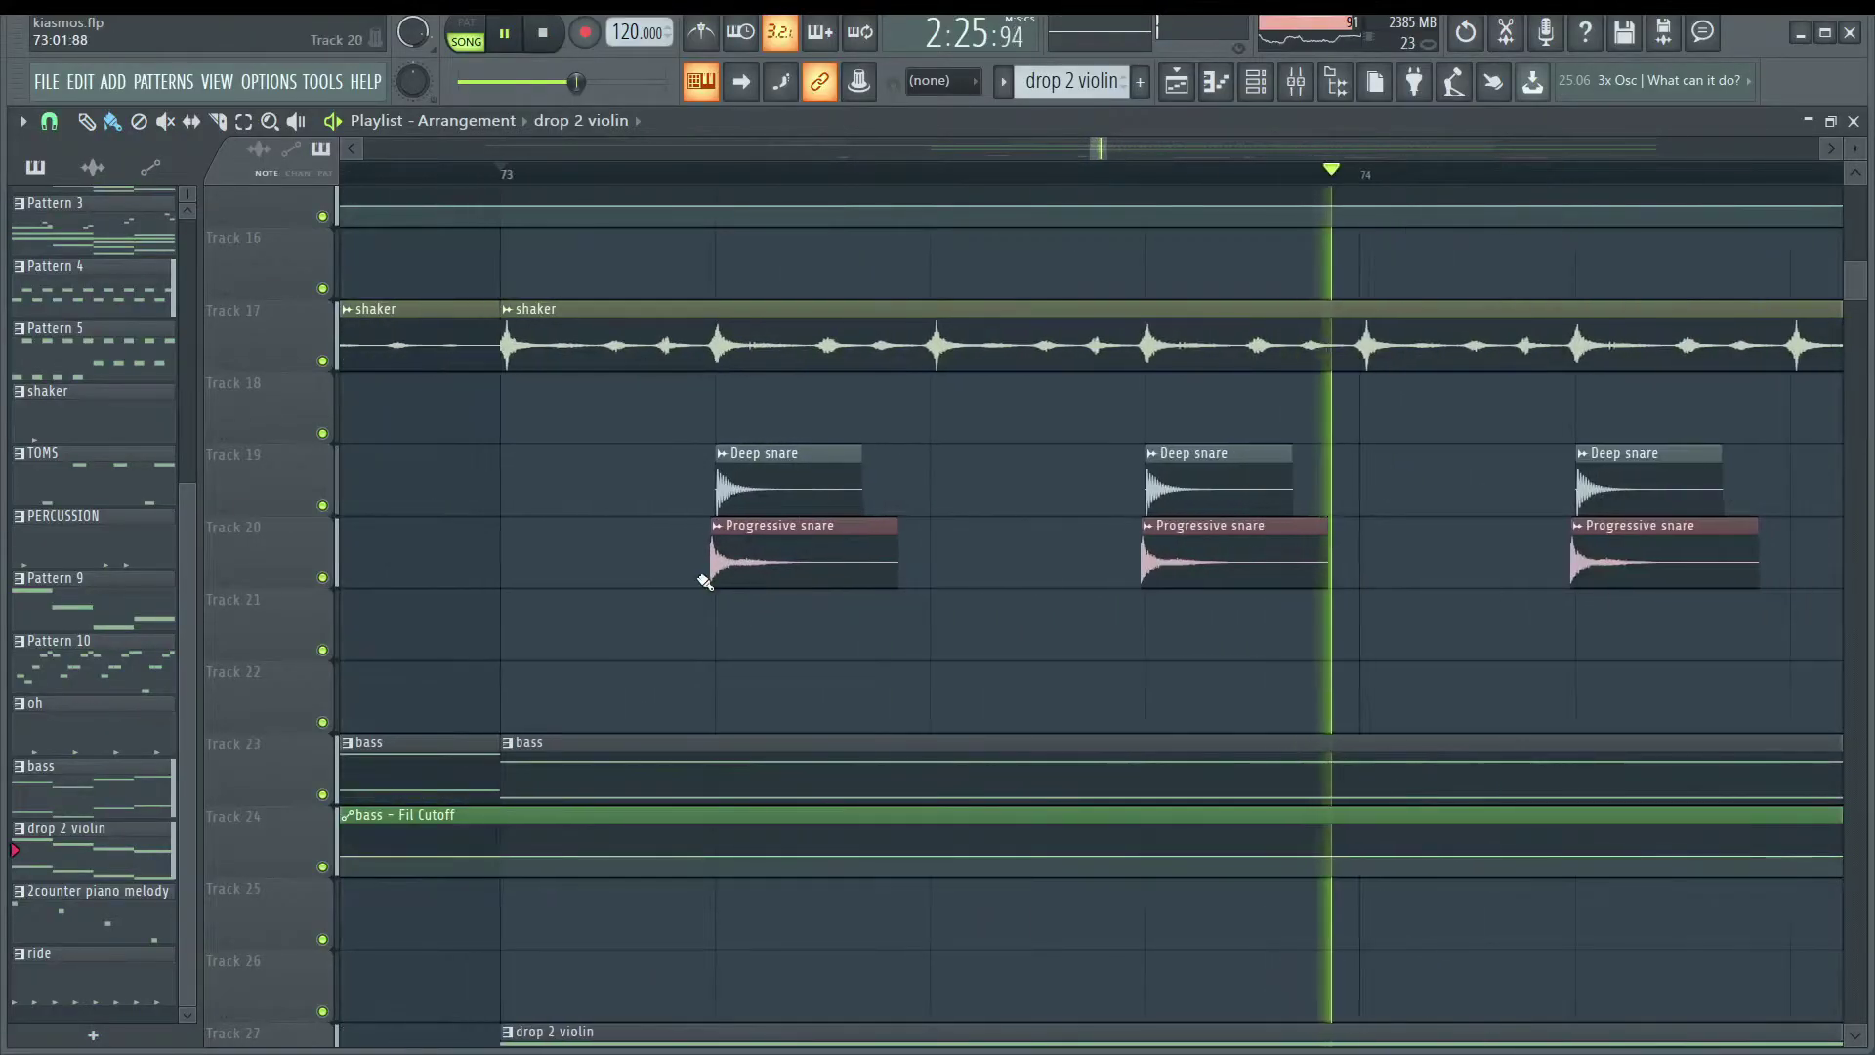
scroll(713, 576, "down", 5)
scroll(781, 683, "up", 3)
scroll(846, 771, "down", 4)
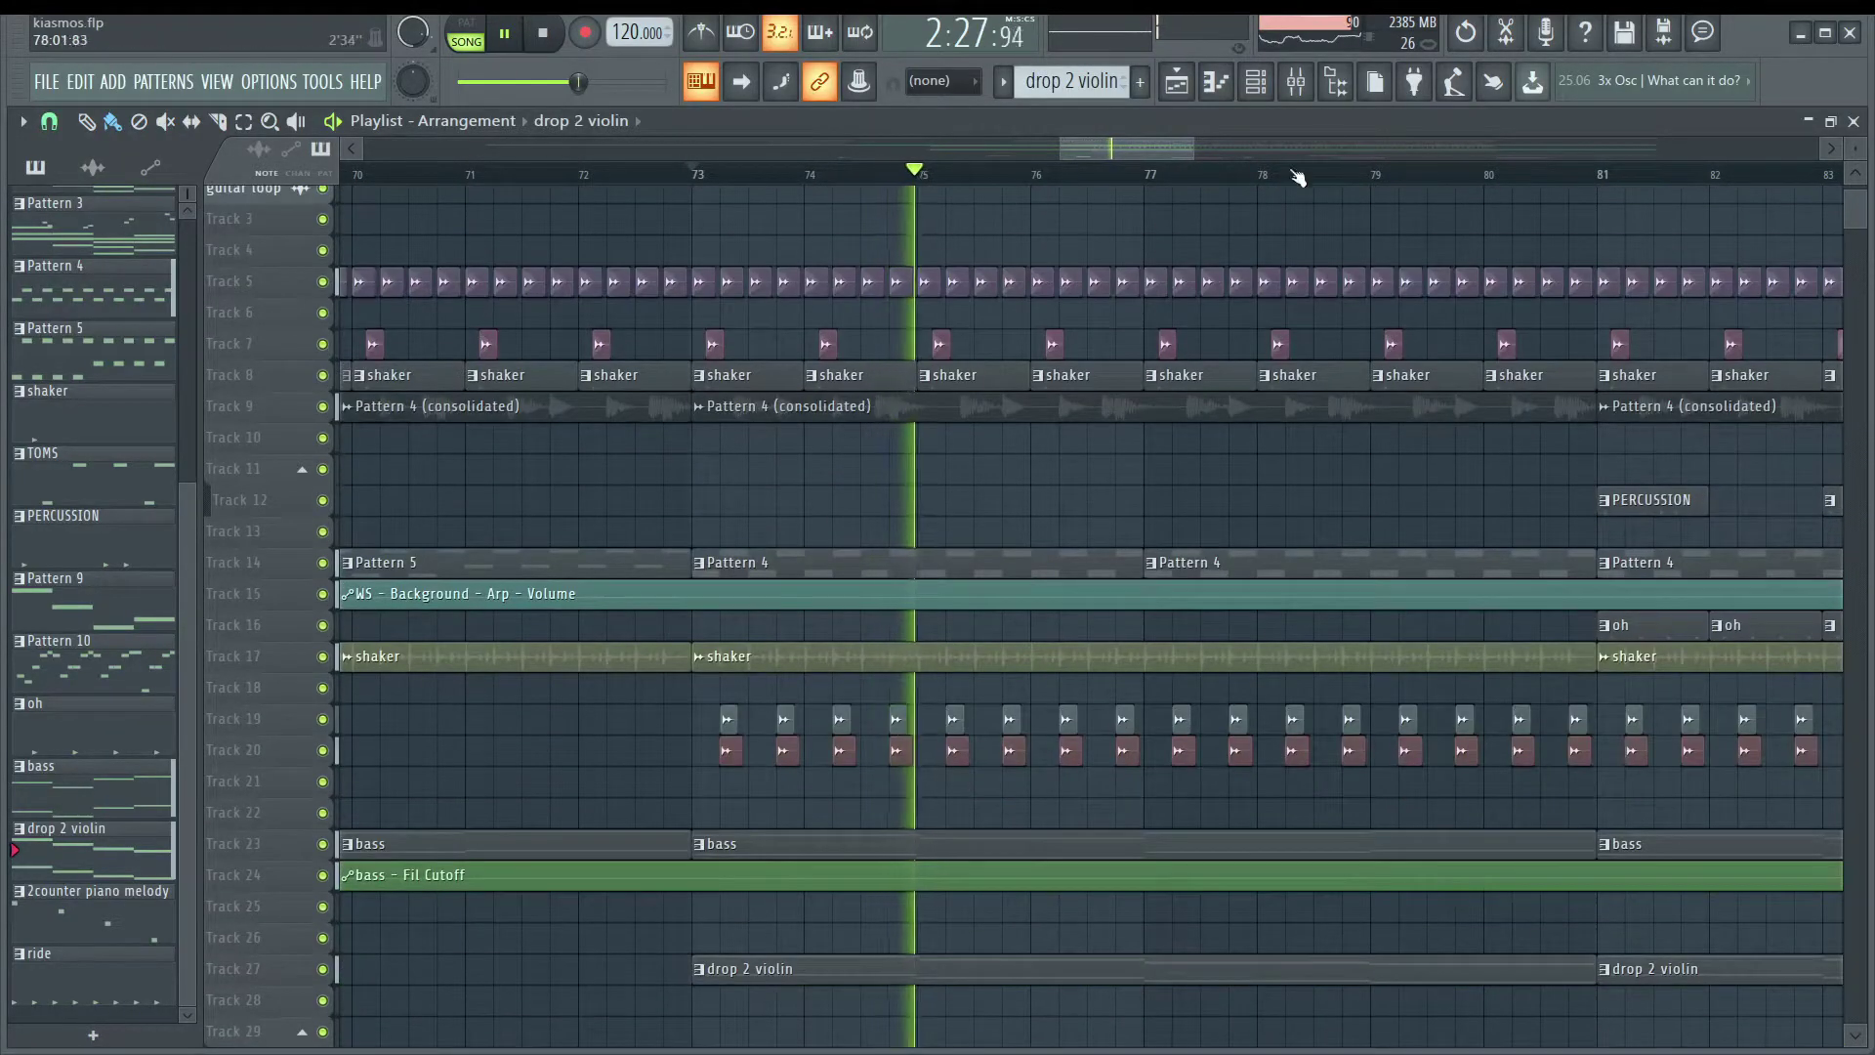
Isolate the Pattern 4 (consolidated), Code Kick, Deep snare and Progressive snare mixer tracks and play the song from bar 73.
key("F9")
key("space")
left_click(649, 446)
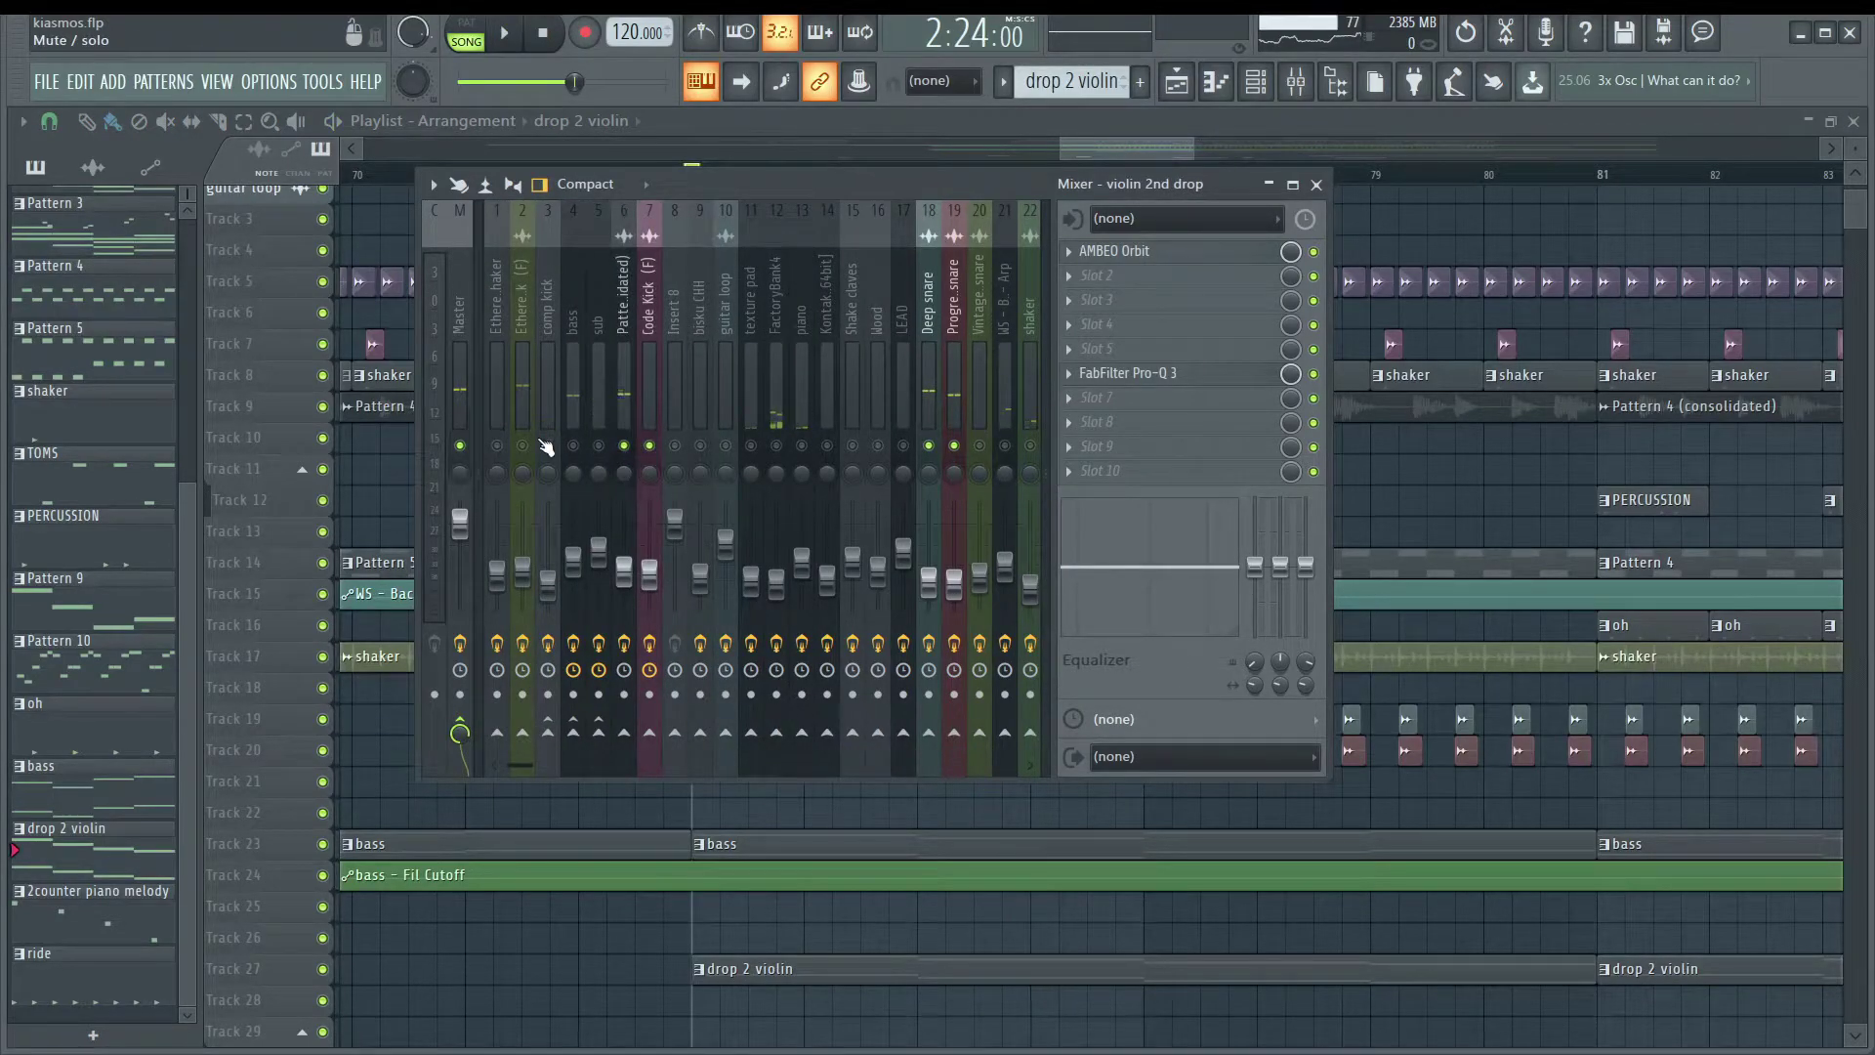
key("space")
key("F9")
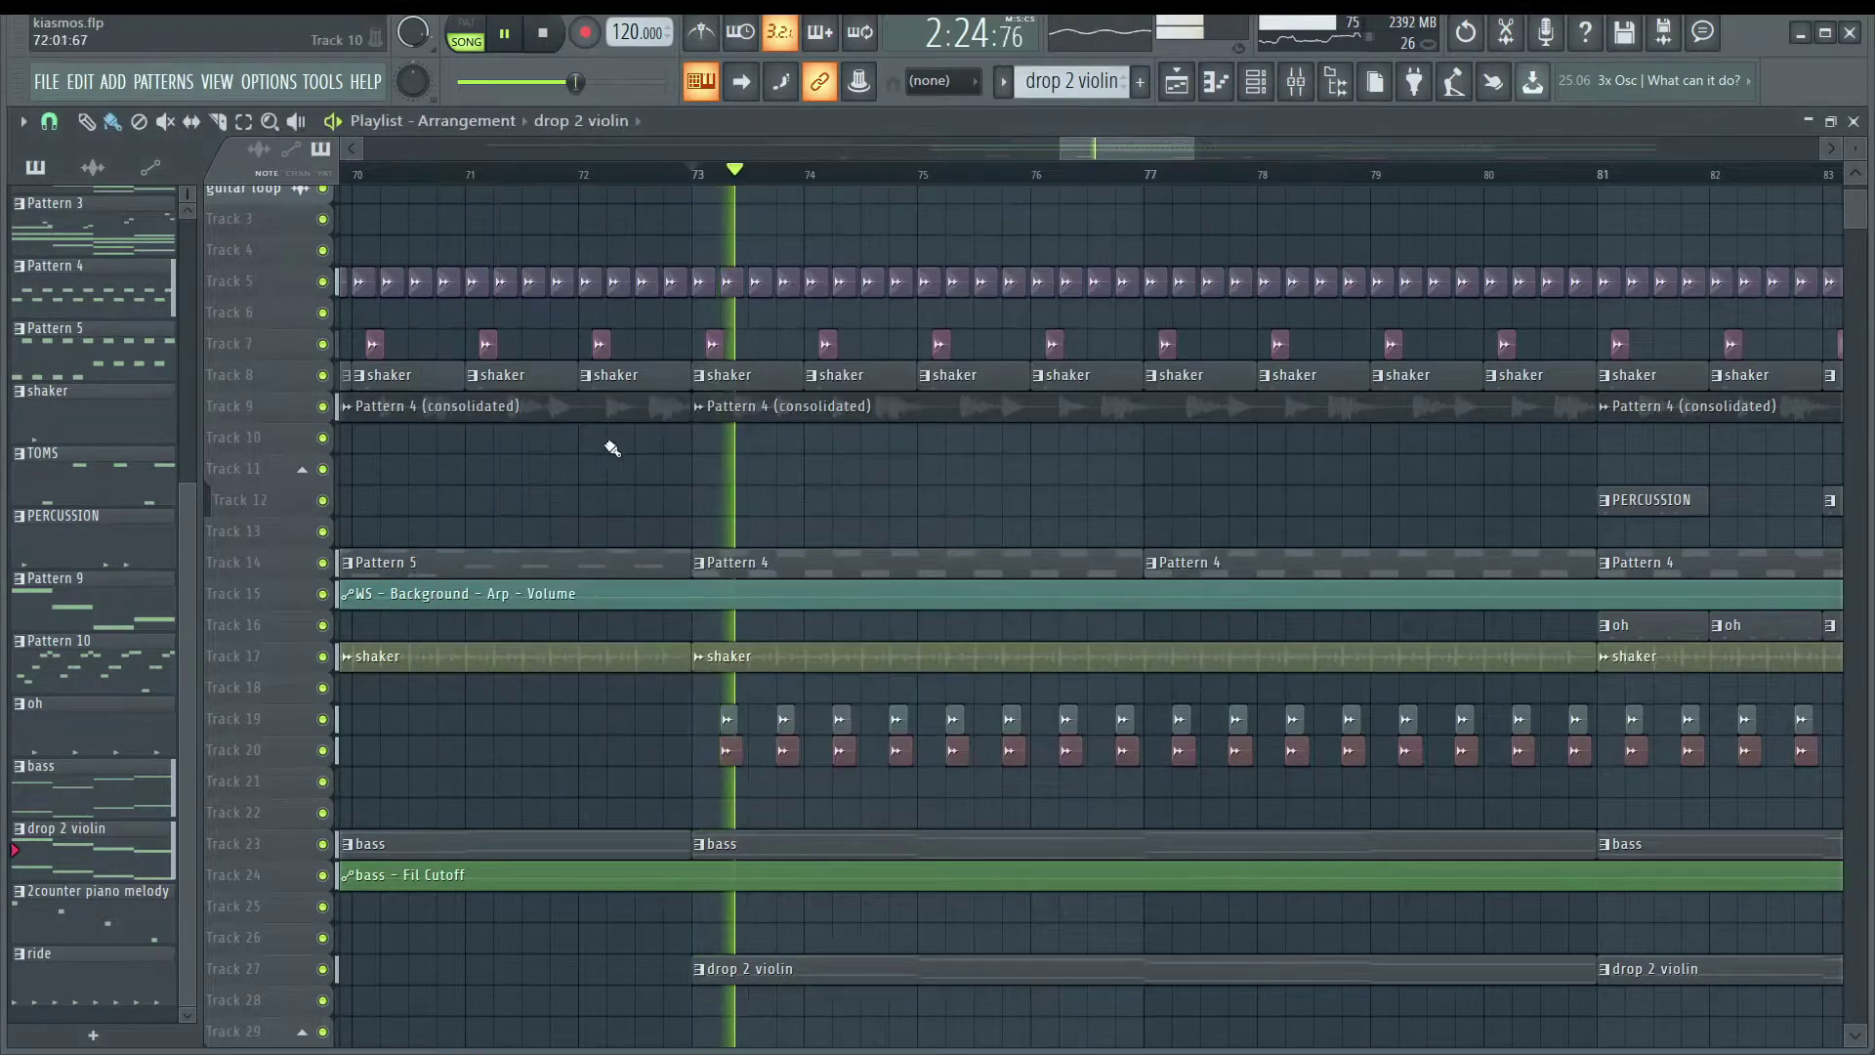
Examine the PERCUSSION and oh clips starting at bar 81 in the playlist.
scroll(922, 422, "up", 1)
scroll(925, 493, "down", 4)
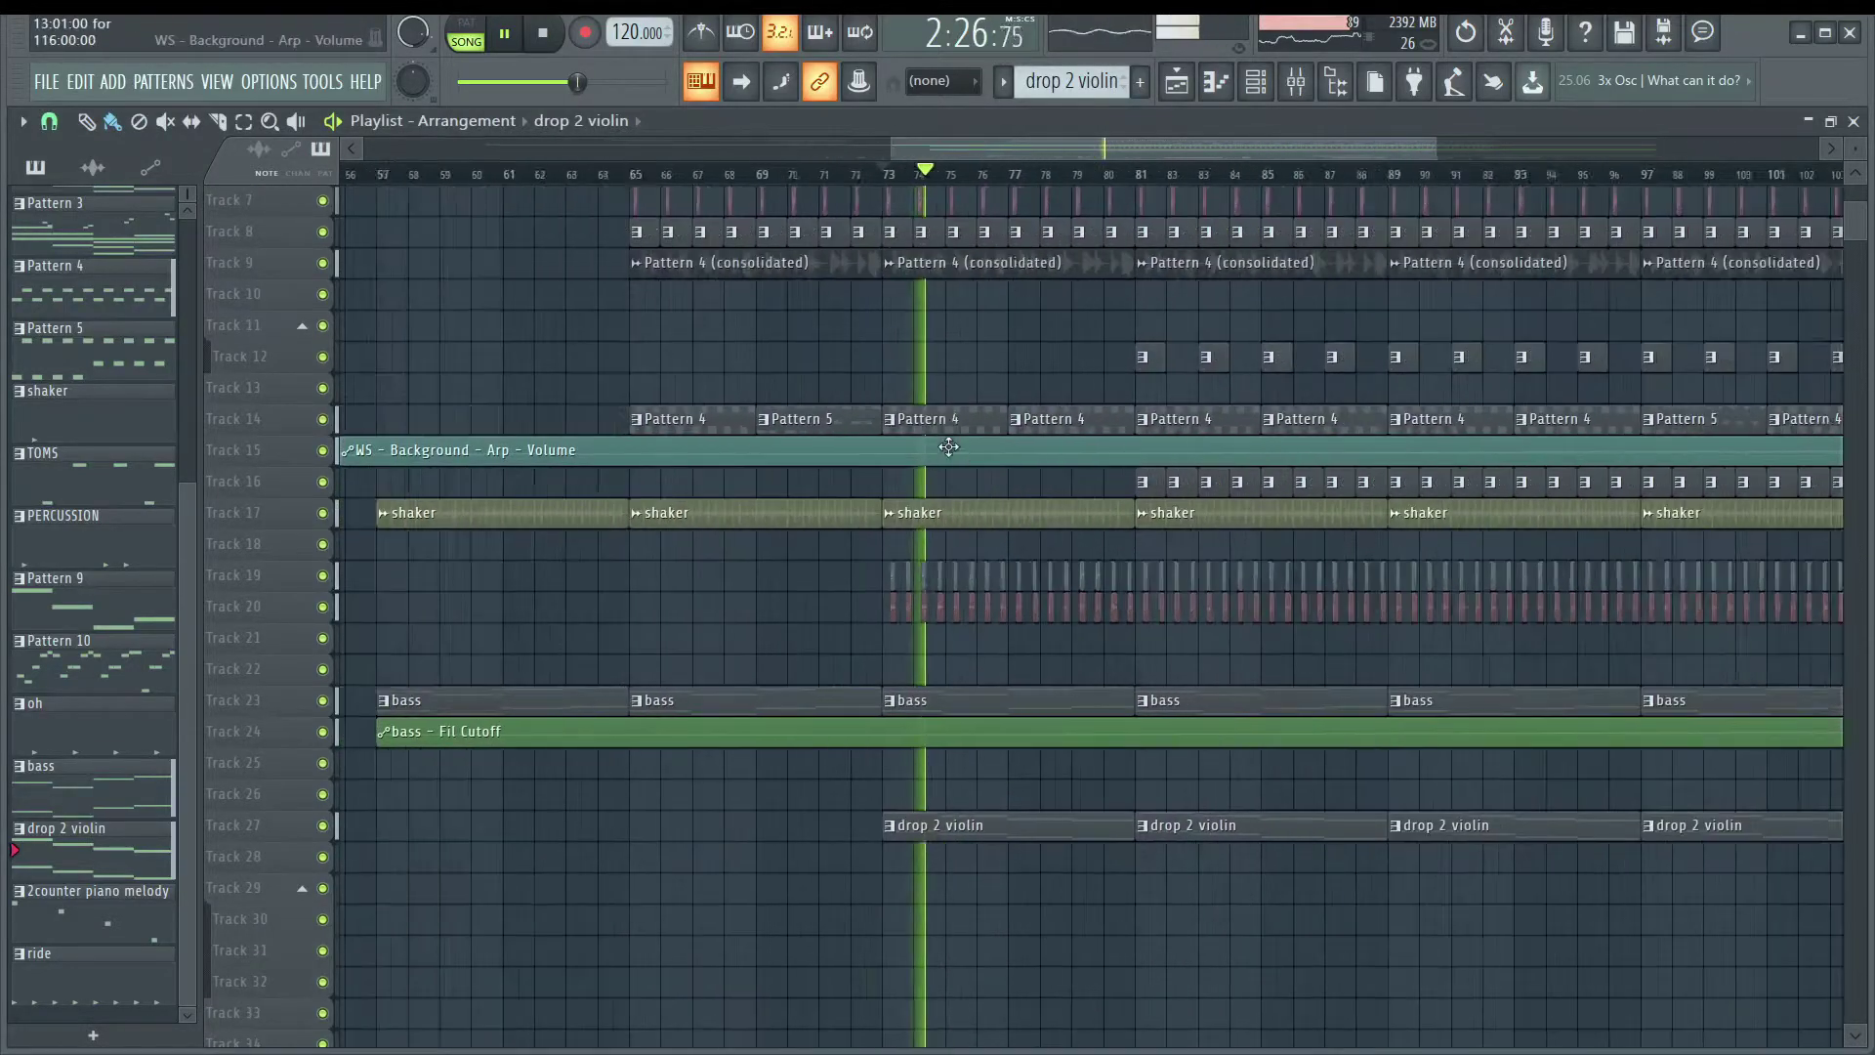
scroll(1130, 605, "down", 3, "ctrl")
scroll(1269, 585, "up", 3)
scroll(1220, 615, "up", 3, "ctrl")
scroll(716, 570, "up", 3, "alt")
scroll(709, 564, "up", 4, "ctrl")
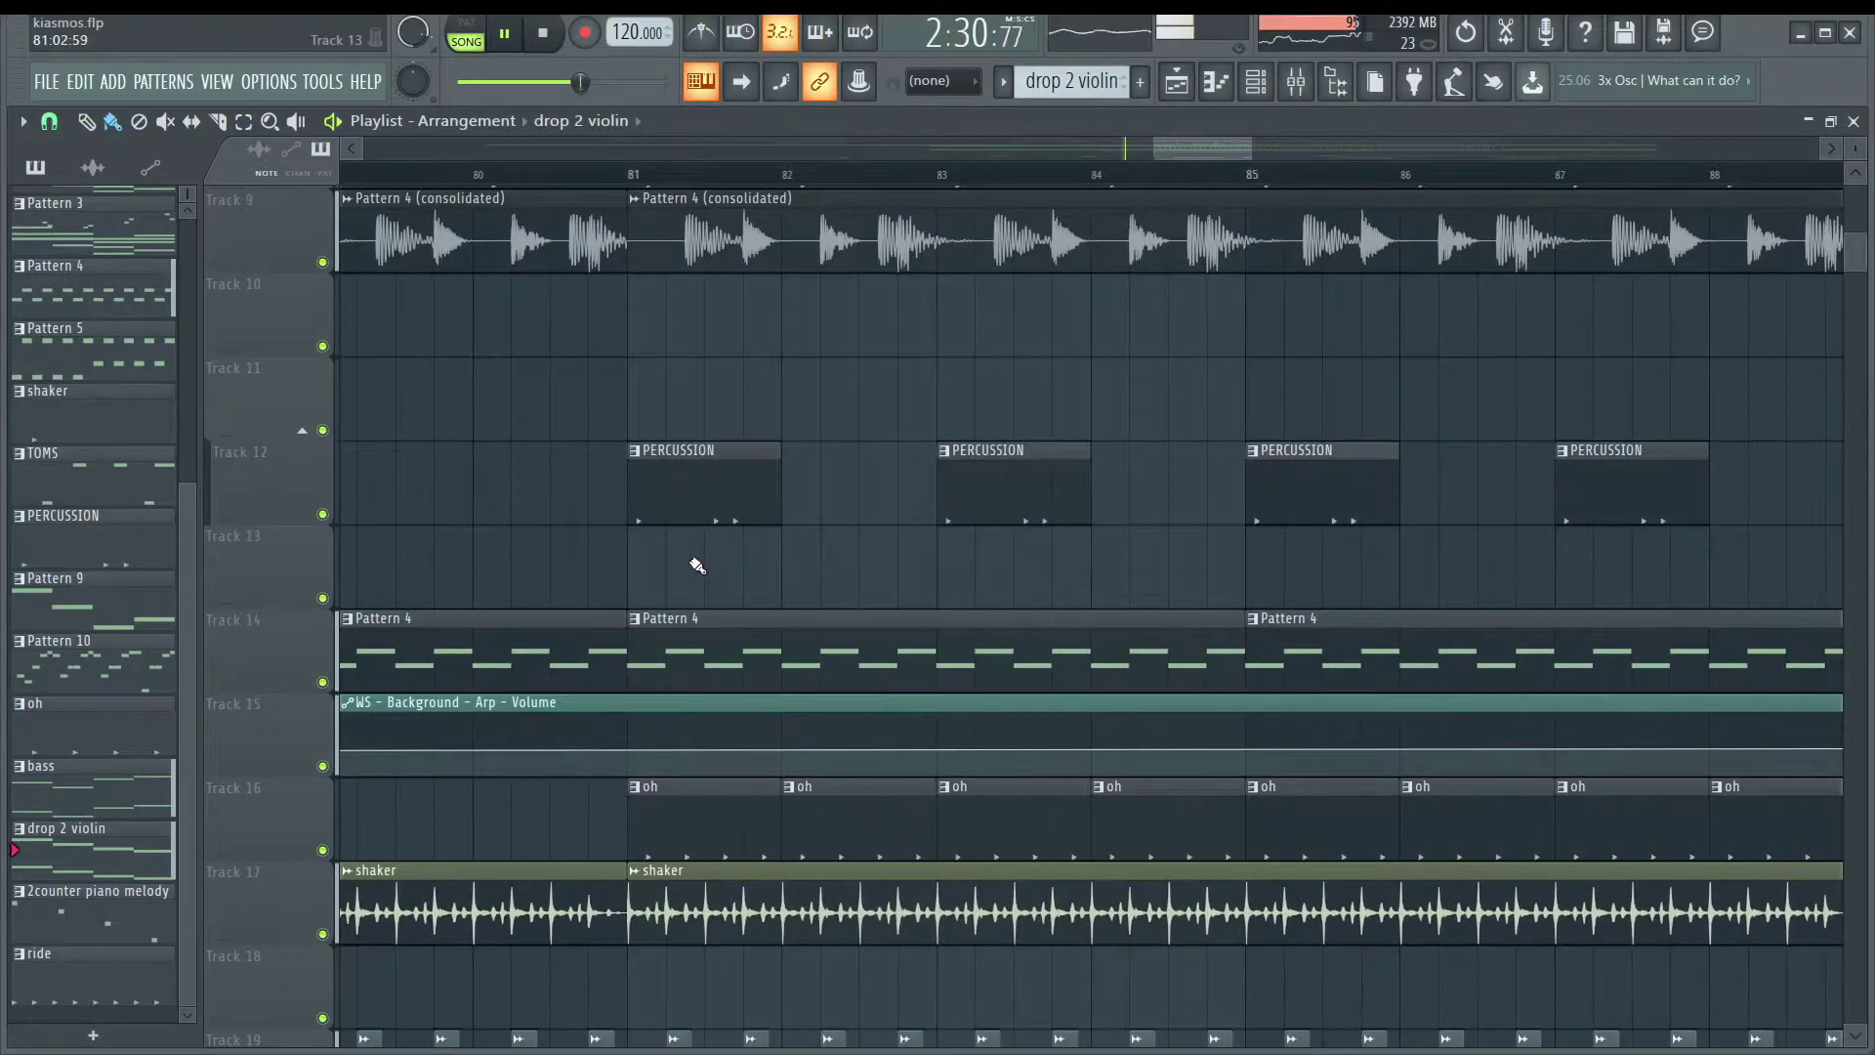
scroll(697, 566, "down", 3)
left_click(694, 329)
key("F9")
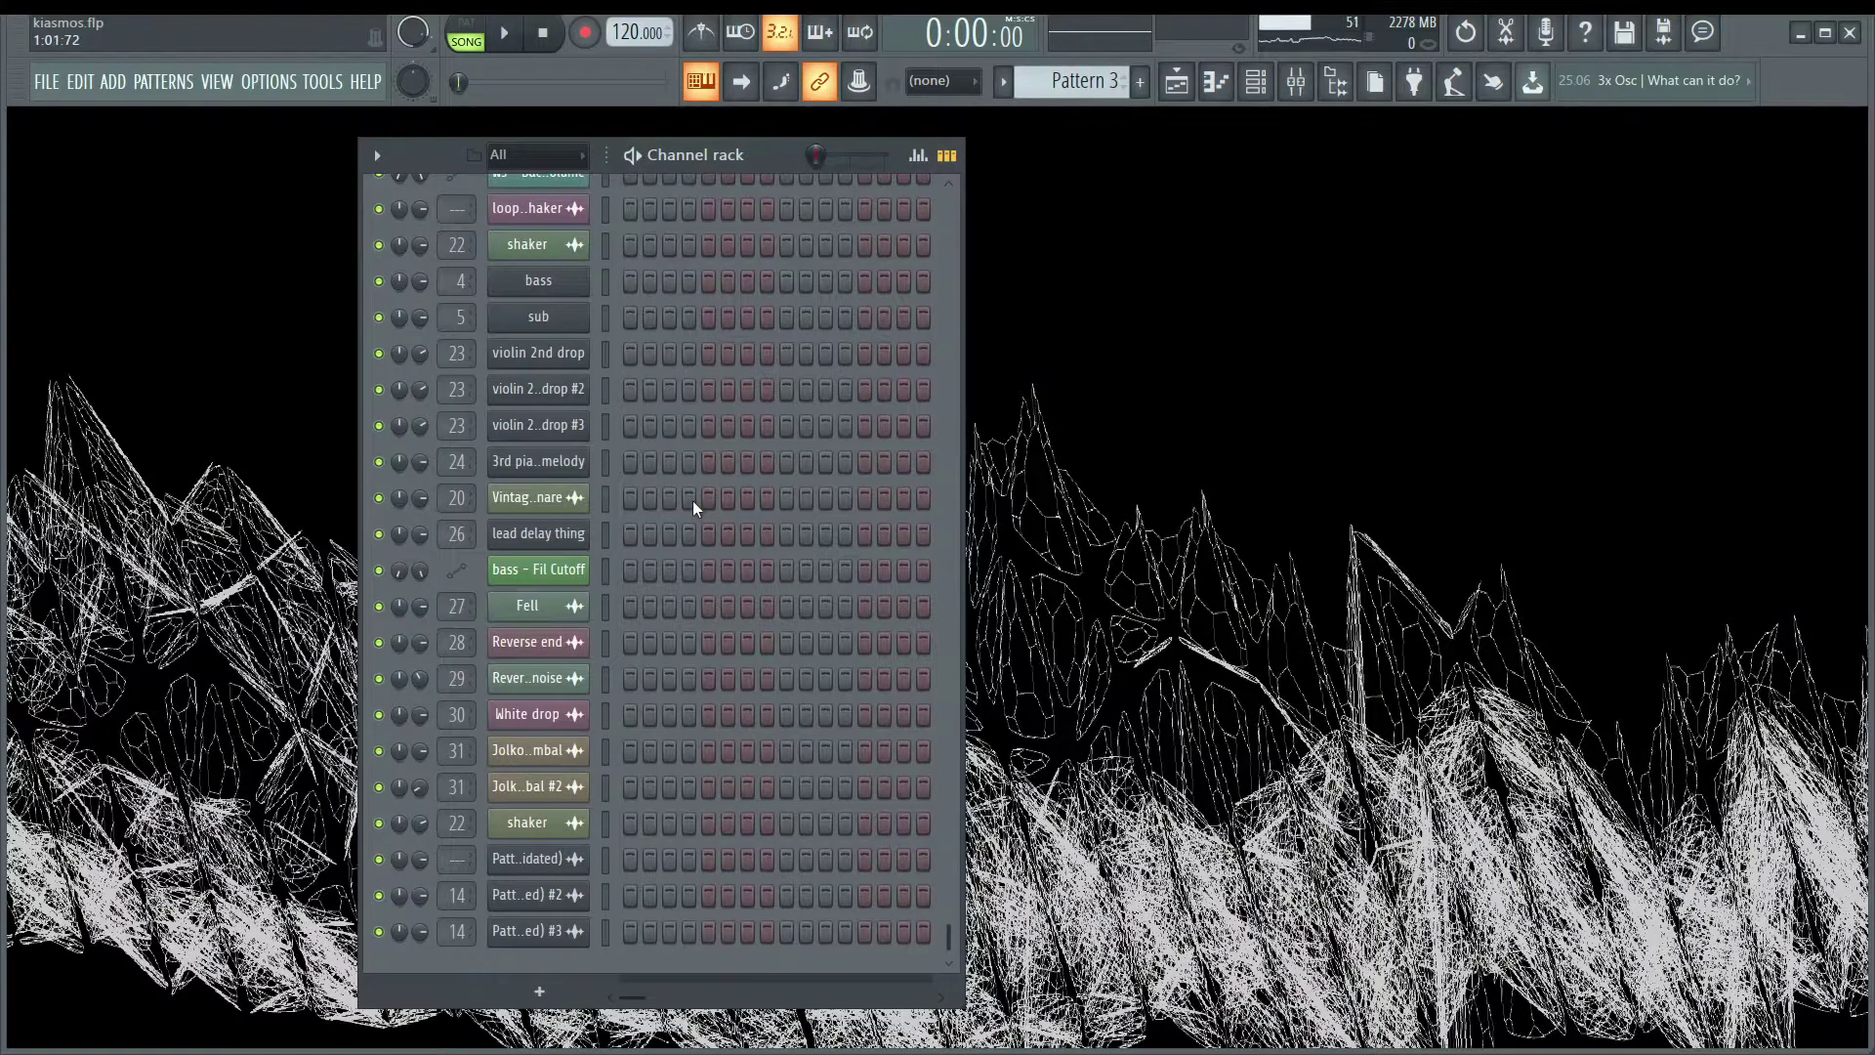
Select Pattern 4 on track 14 of the playlist and play it in pattern mode.
scroll(693, 500, "up", 2)
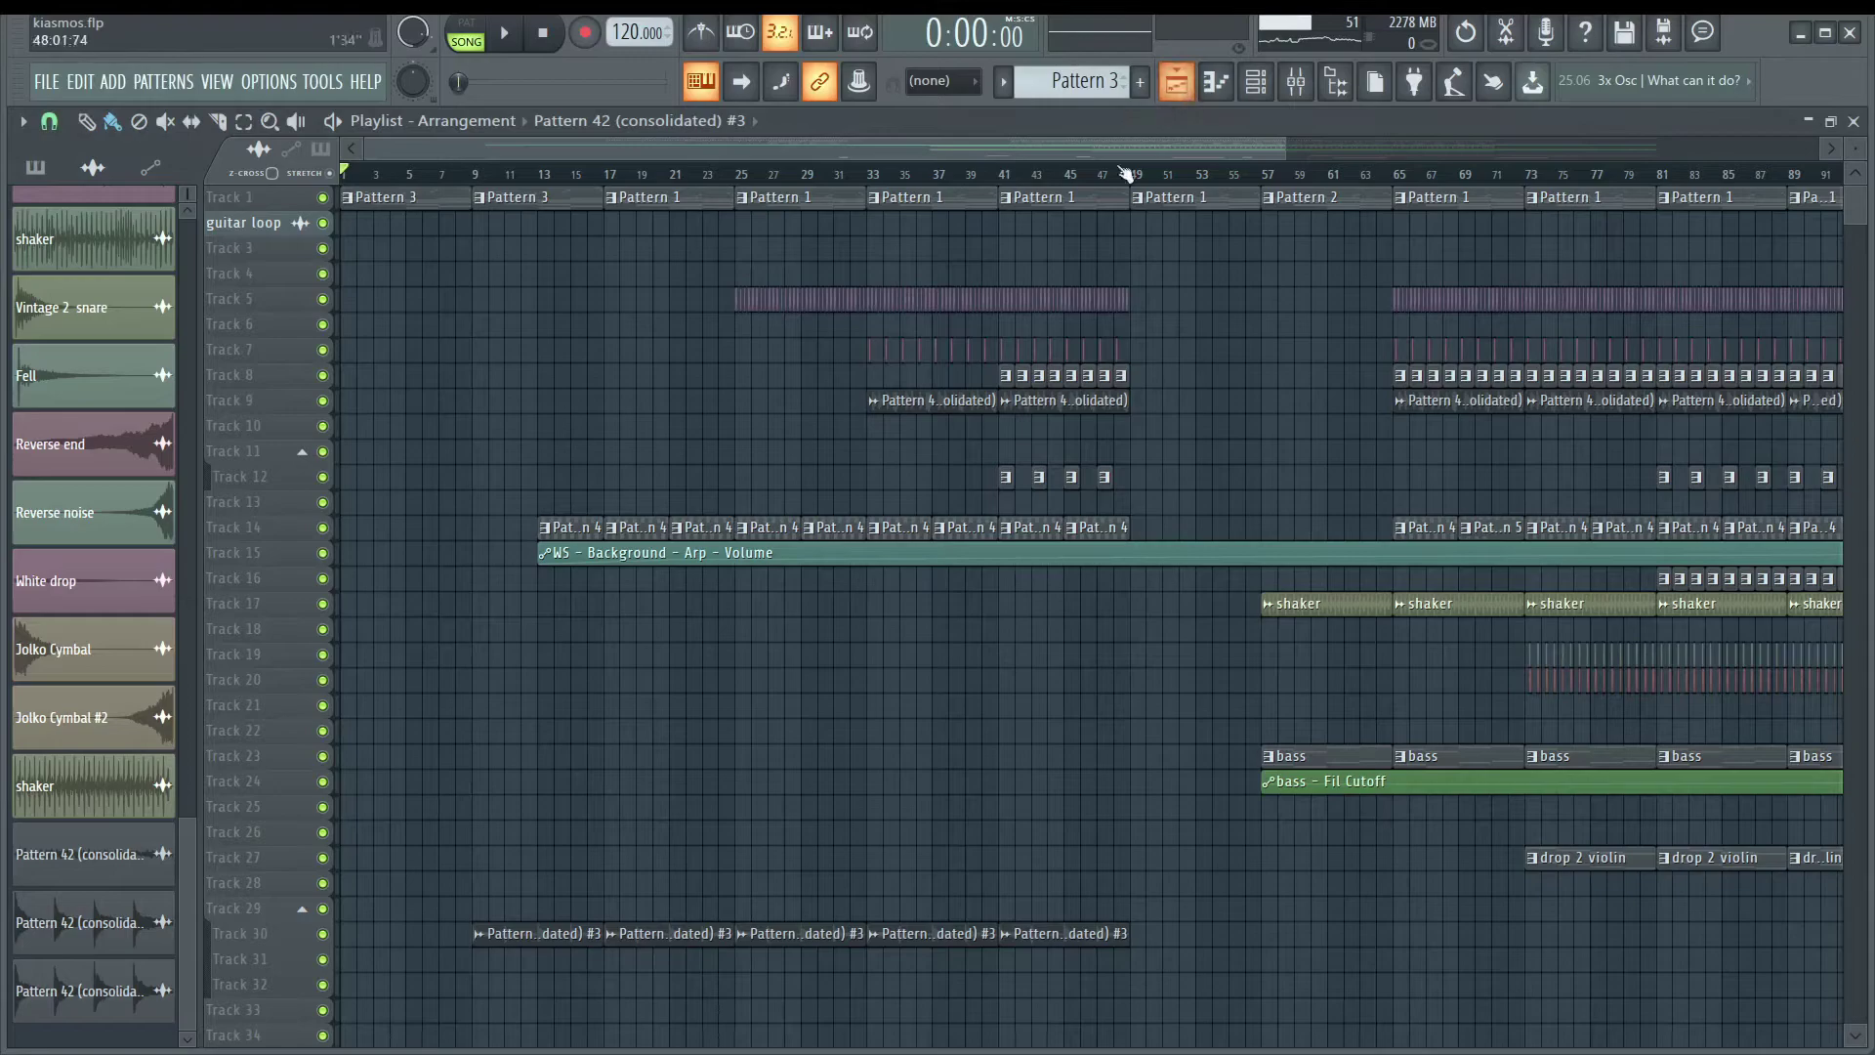
scroll(703, 439, "up", 3)
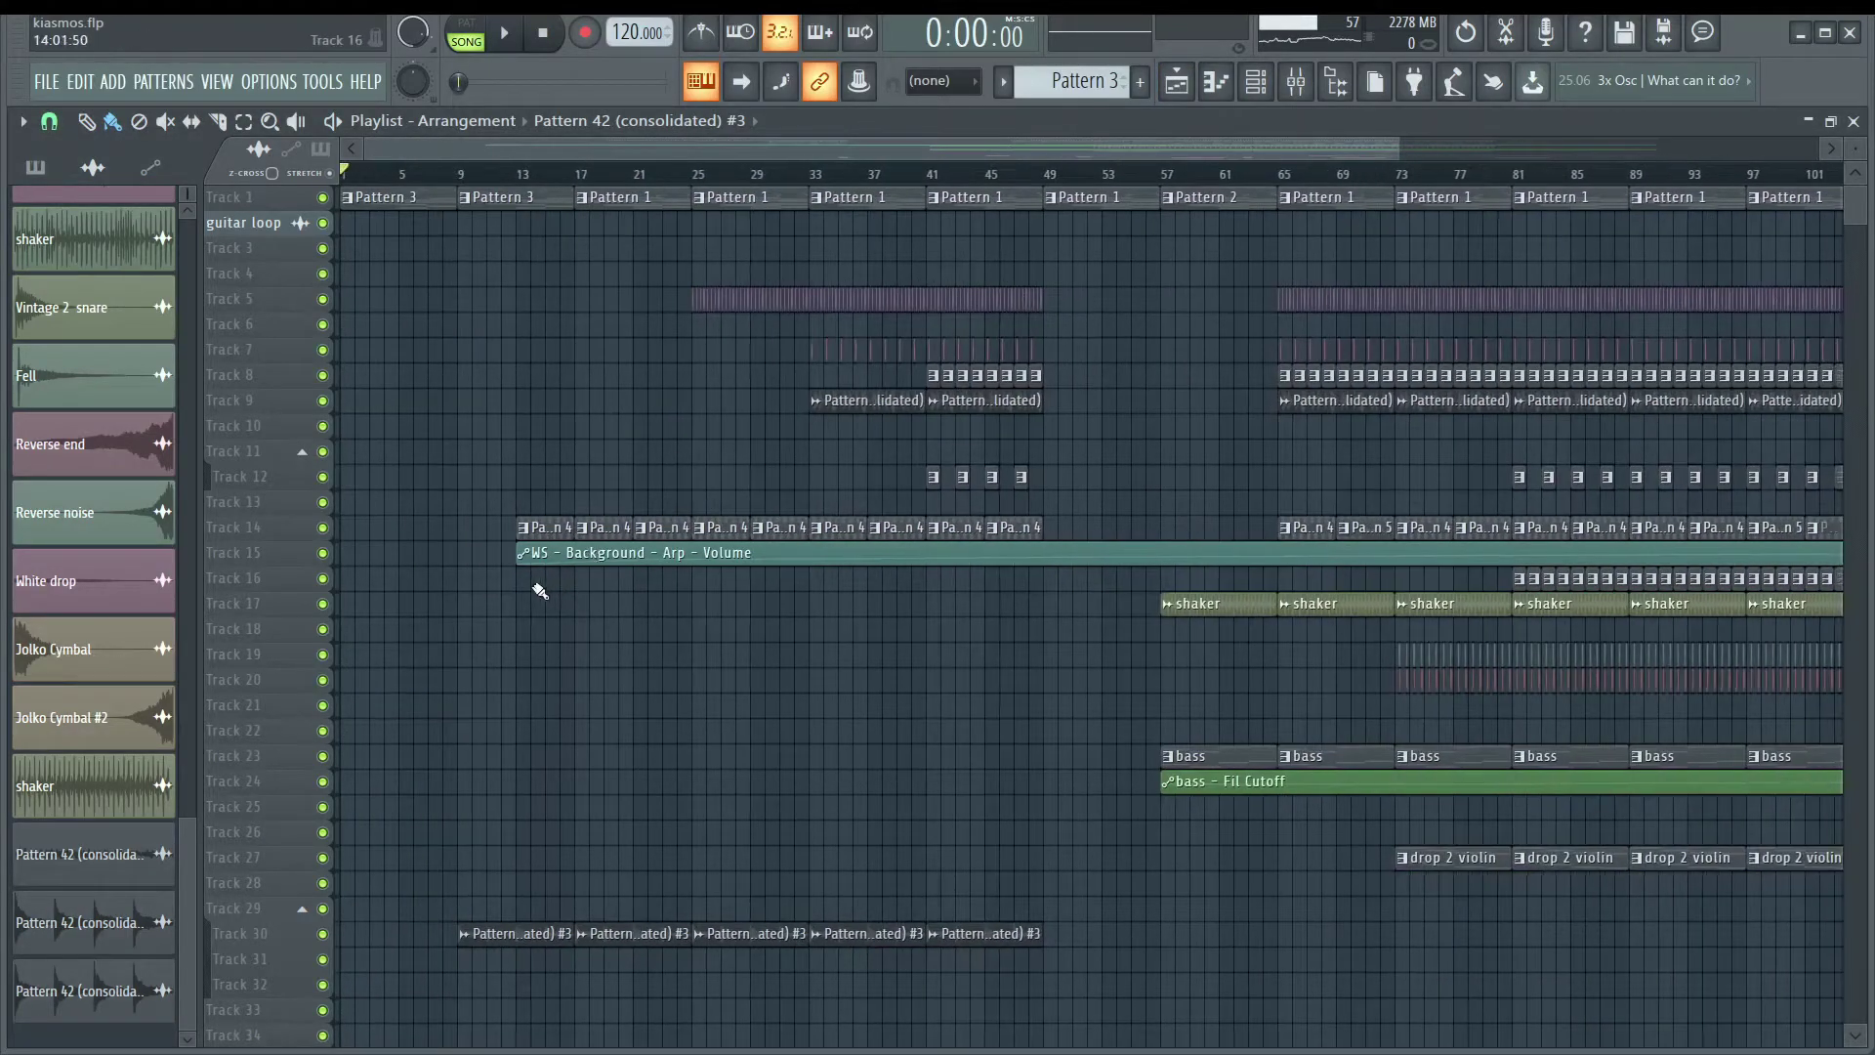
scroll(544, 591, "up", 2)
left_click(782, 423)
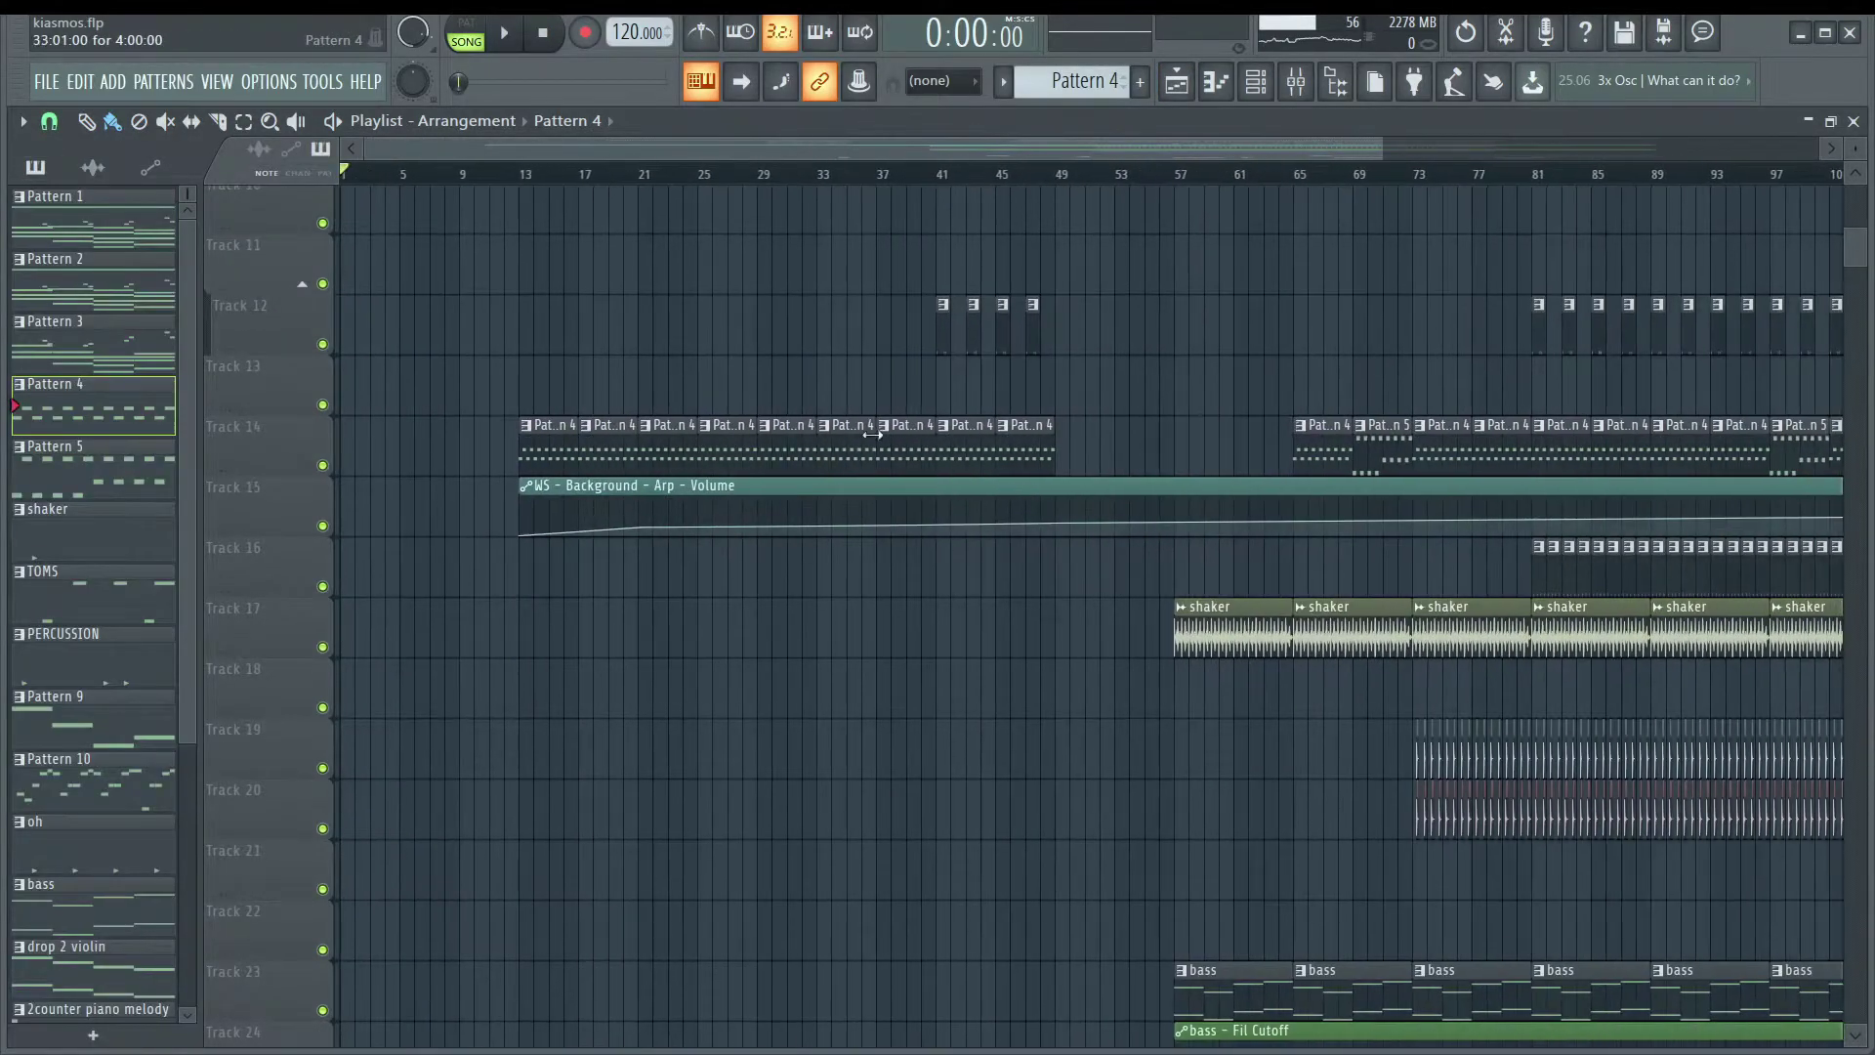
key("l")
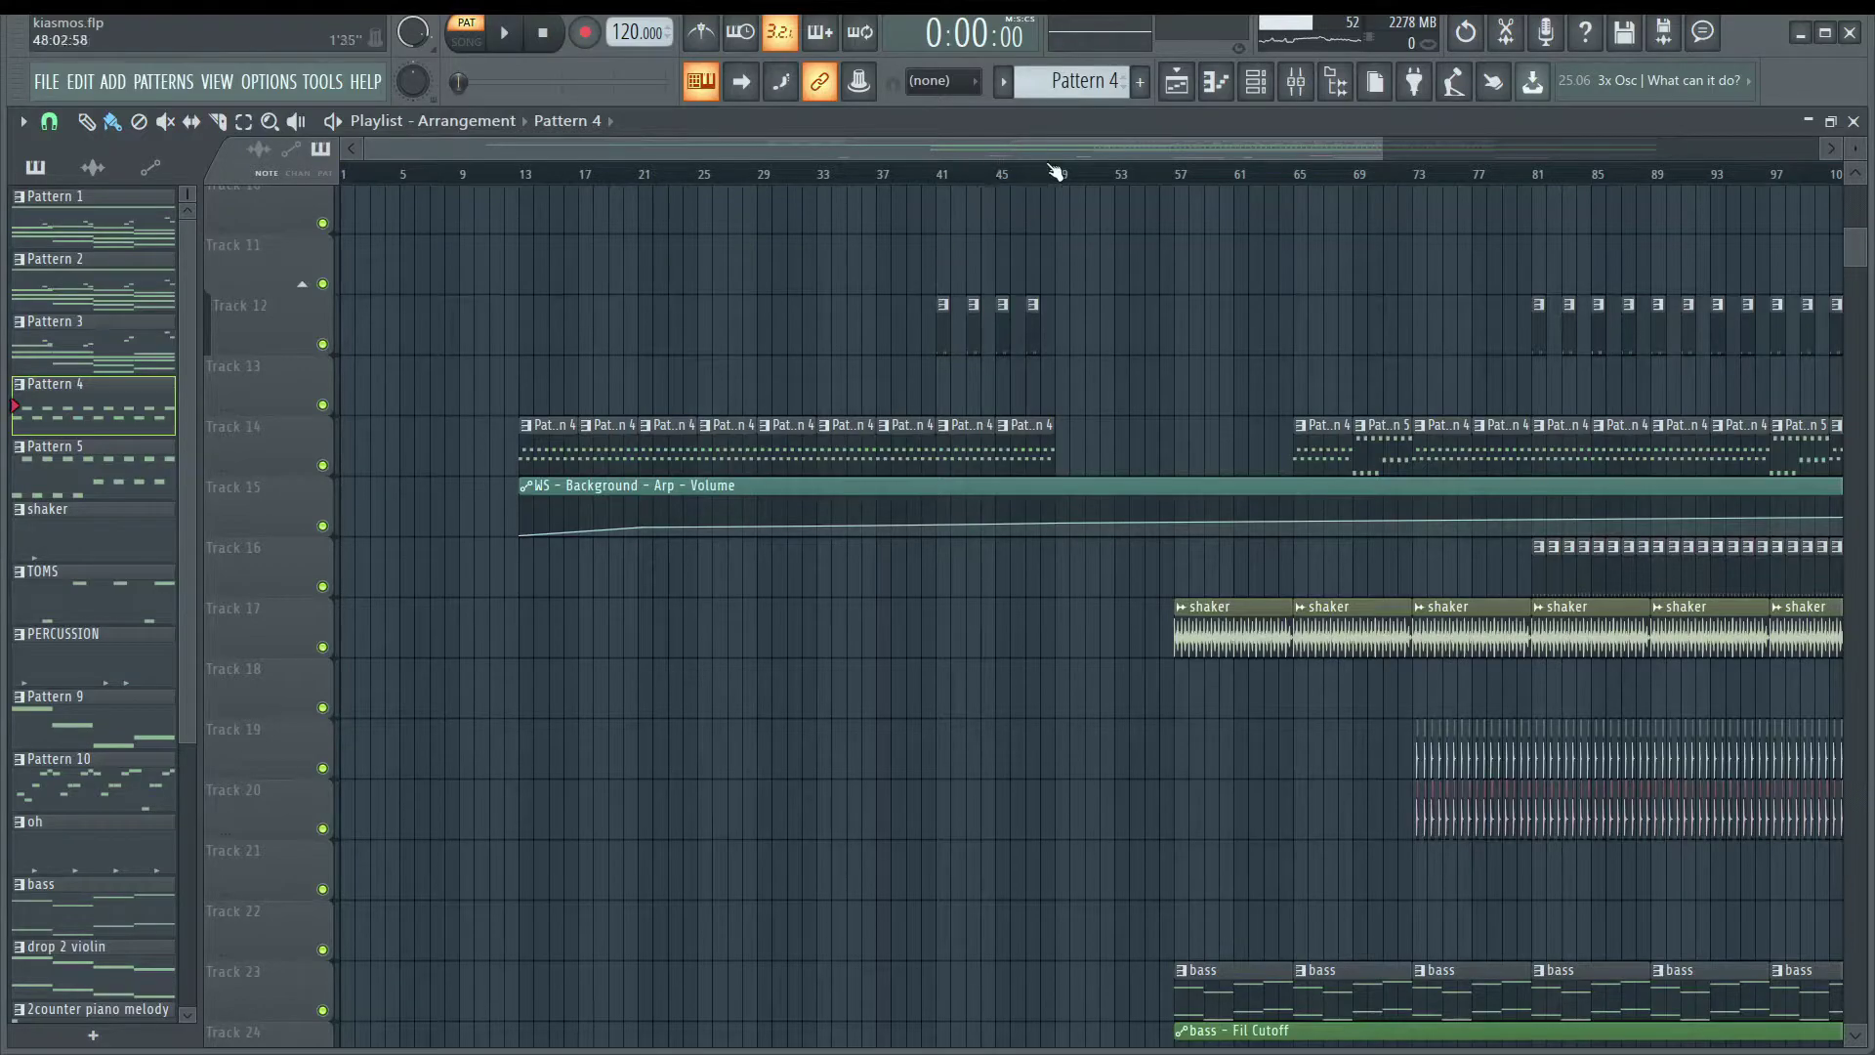
left_click(1398, 180)
left_click(466, 31)
key("space")
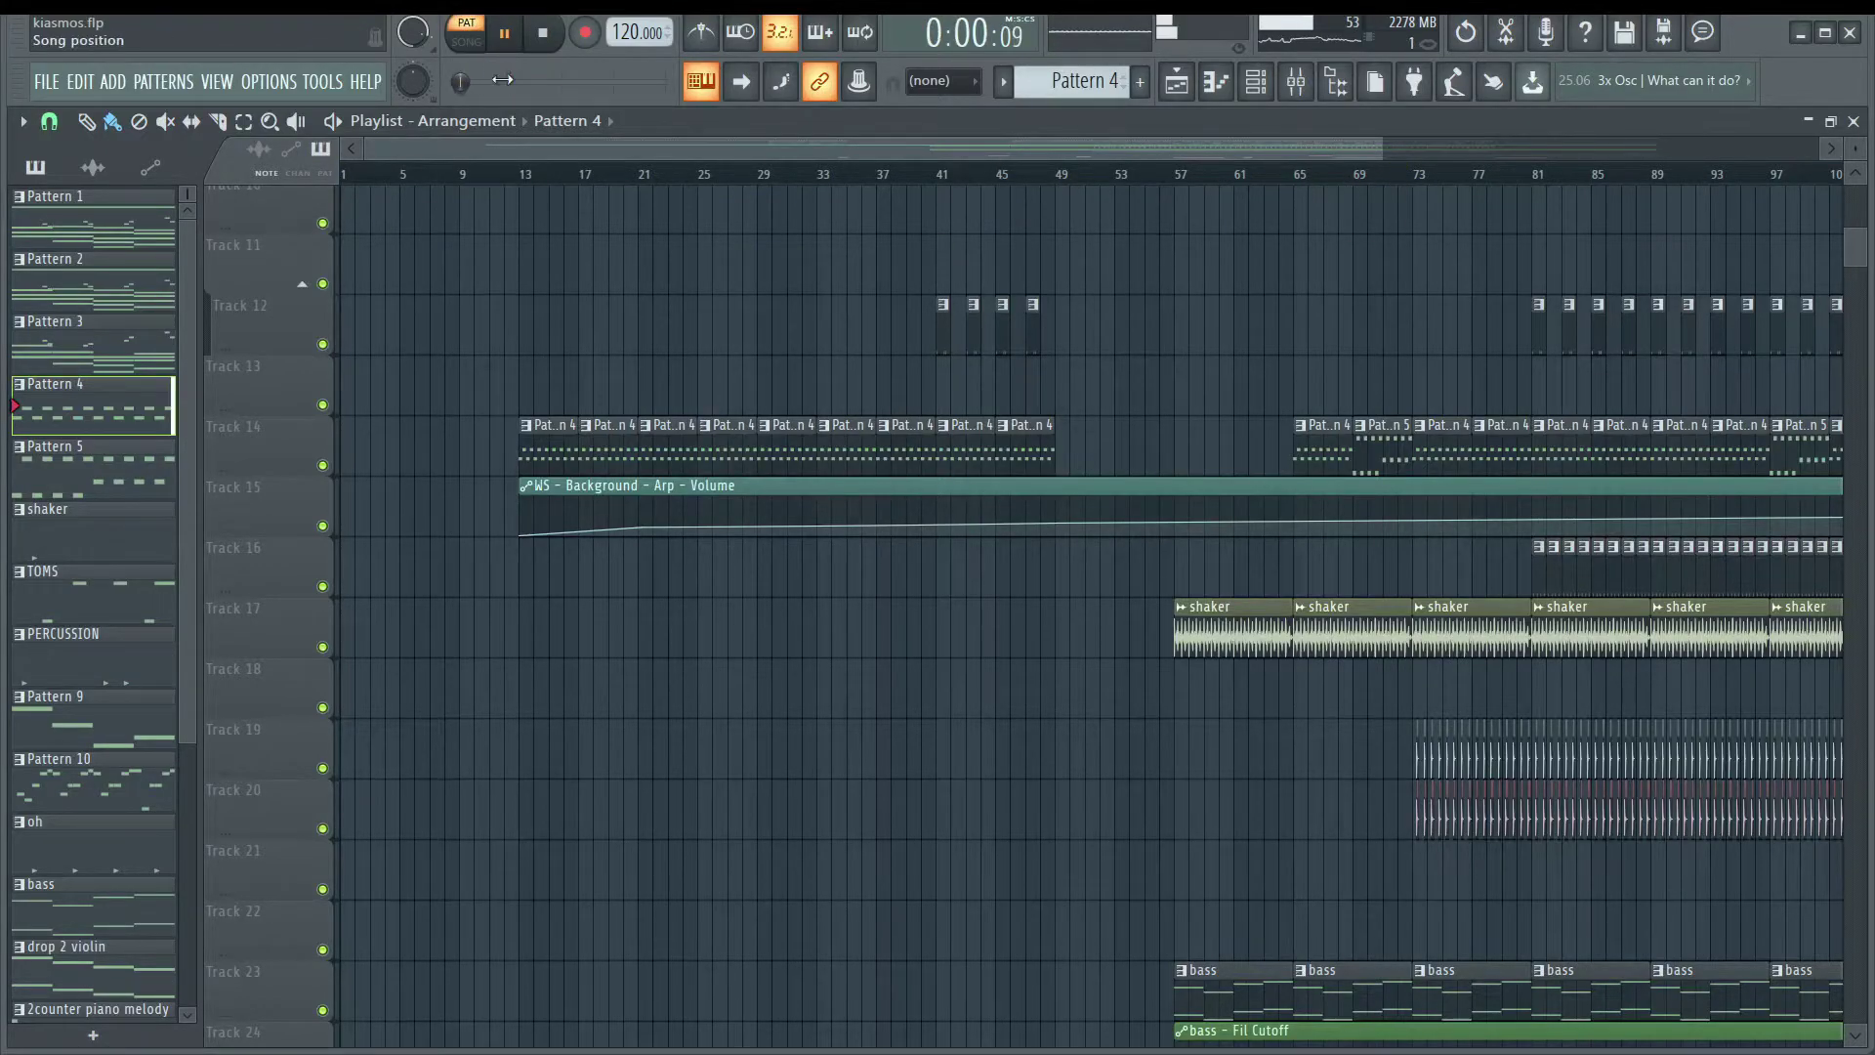
Open the WS - Background - Arp channel's Serum instrument, place its window beside the channel rack, and return to the playlist.
key("F5")
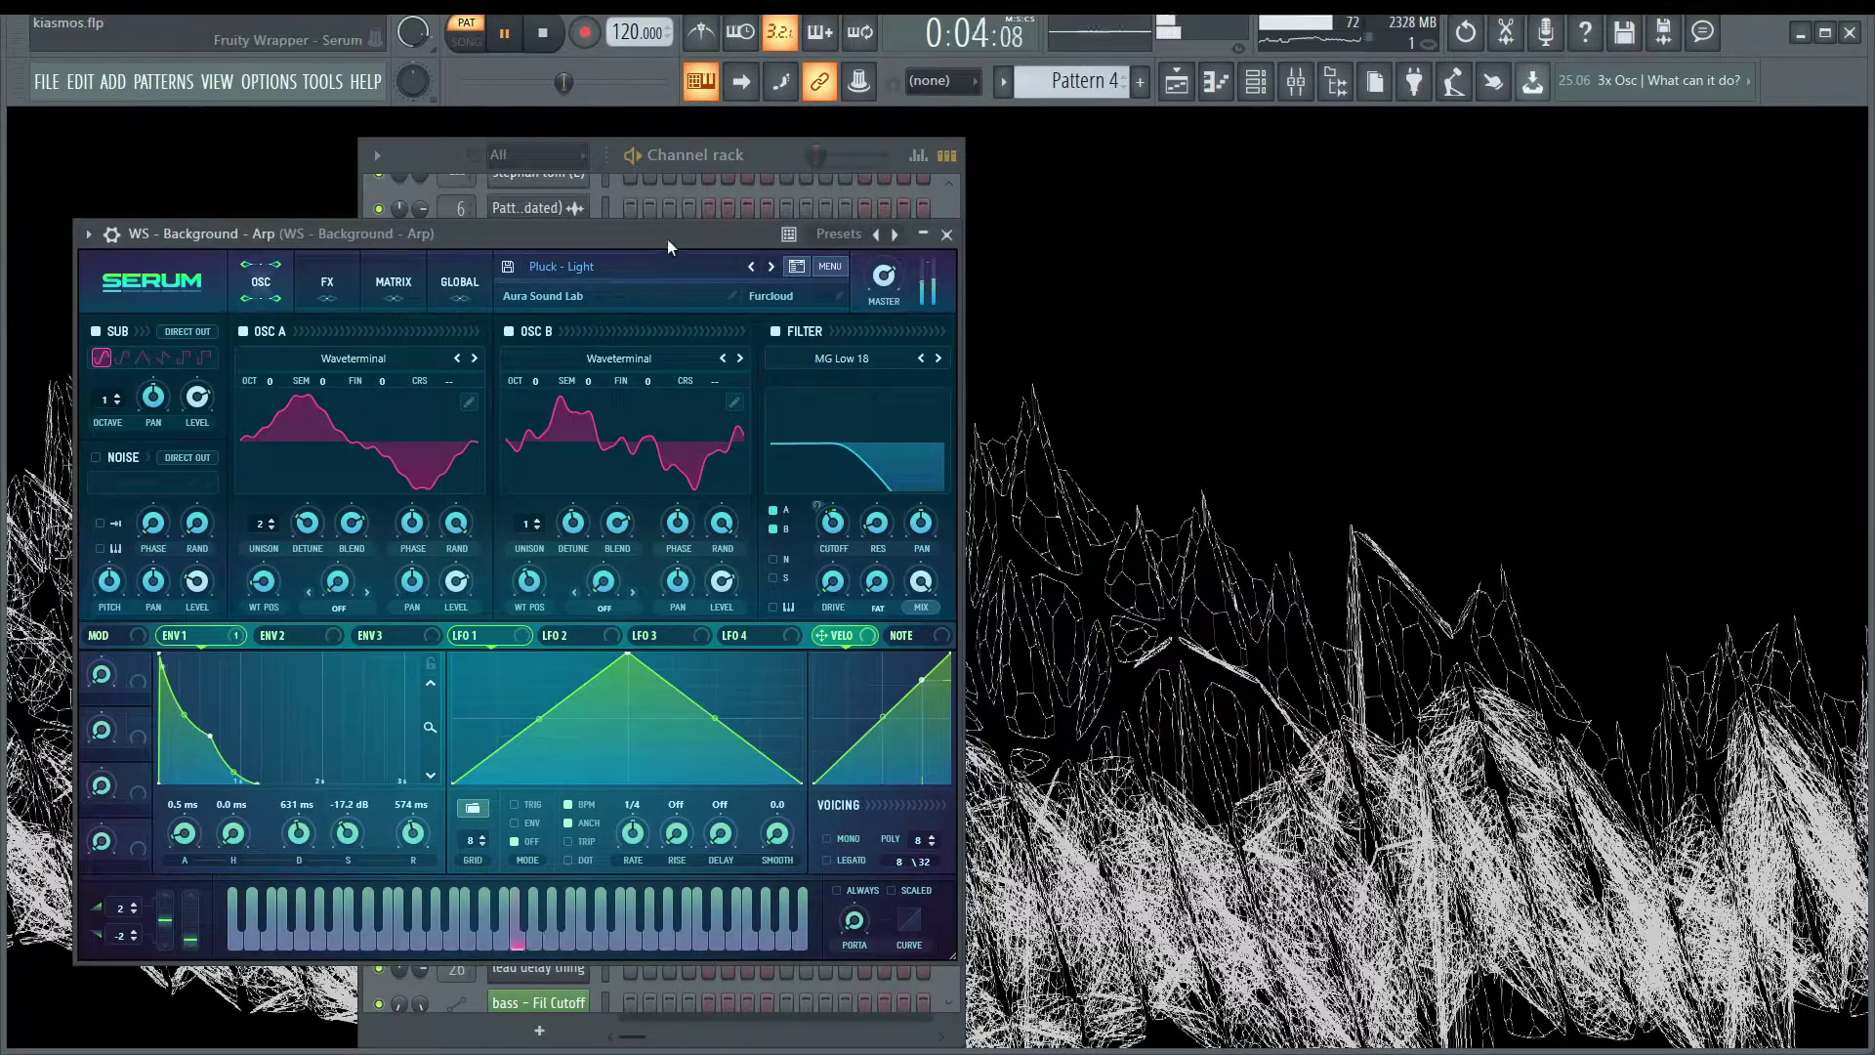
left_click_drag(666, 238, 1531, 235)
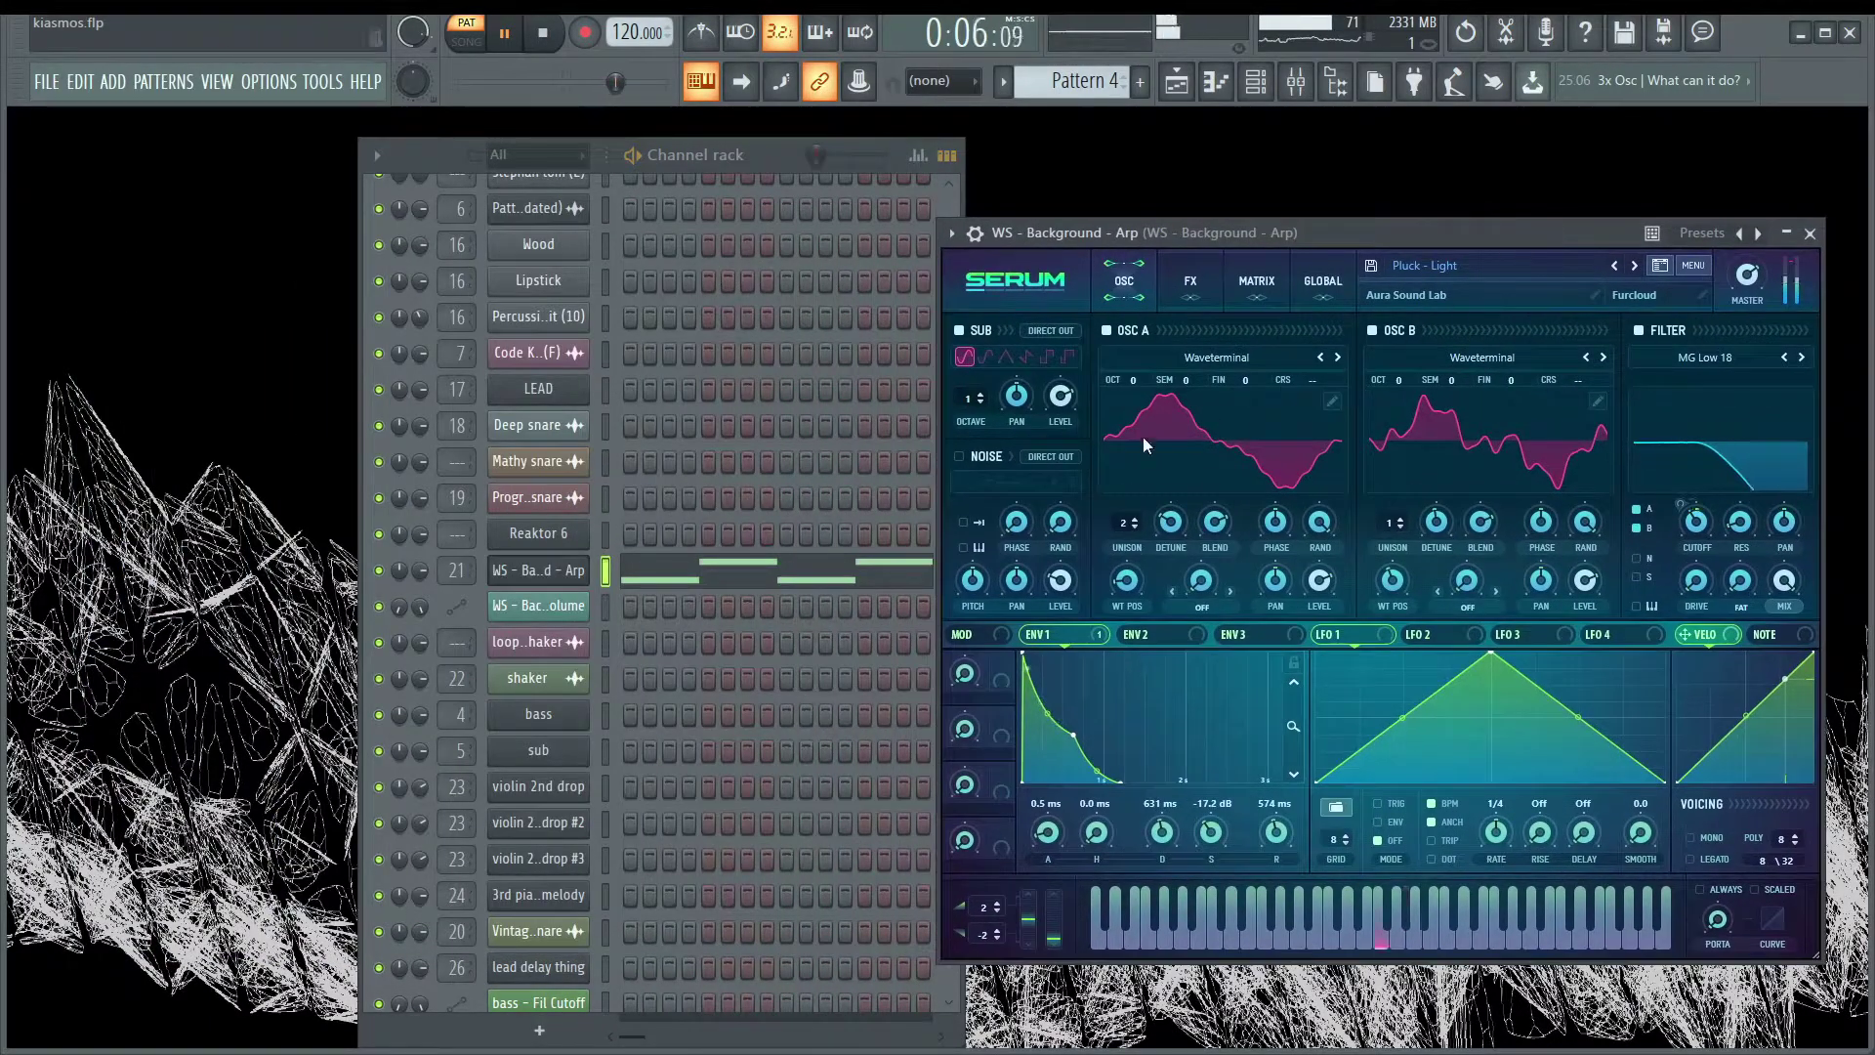
left_click(1179, 84)
Select Pattern 5 at bar 69 on track 14 and view its WS - Background - Arp notes in the piano roll.
scroll(1130, 335, "down", 3)
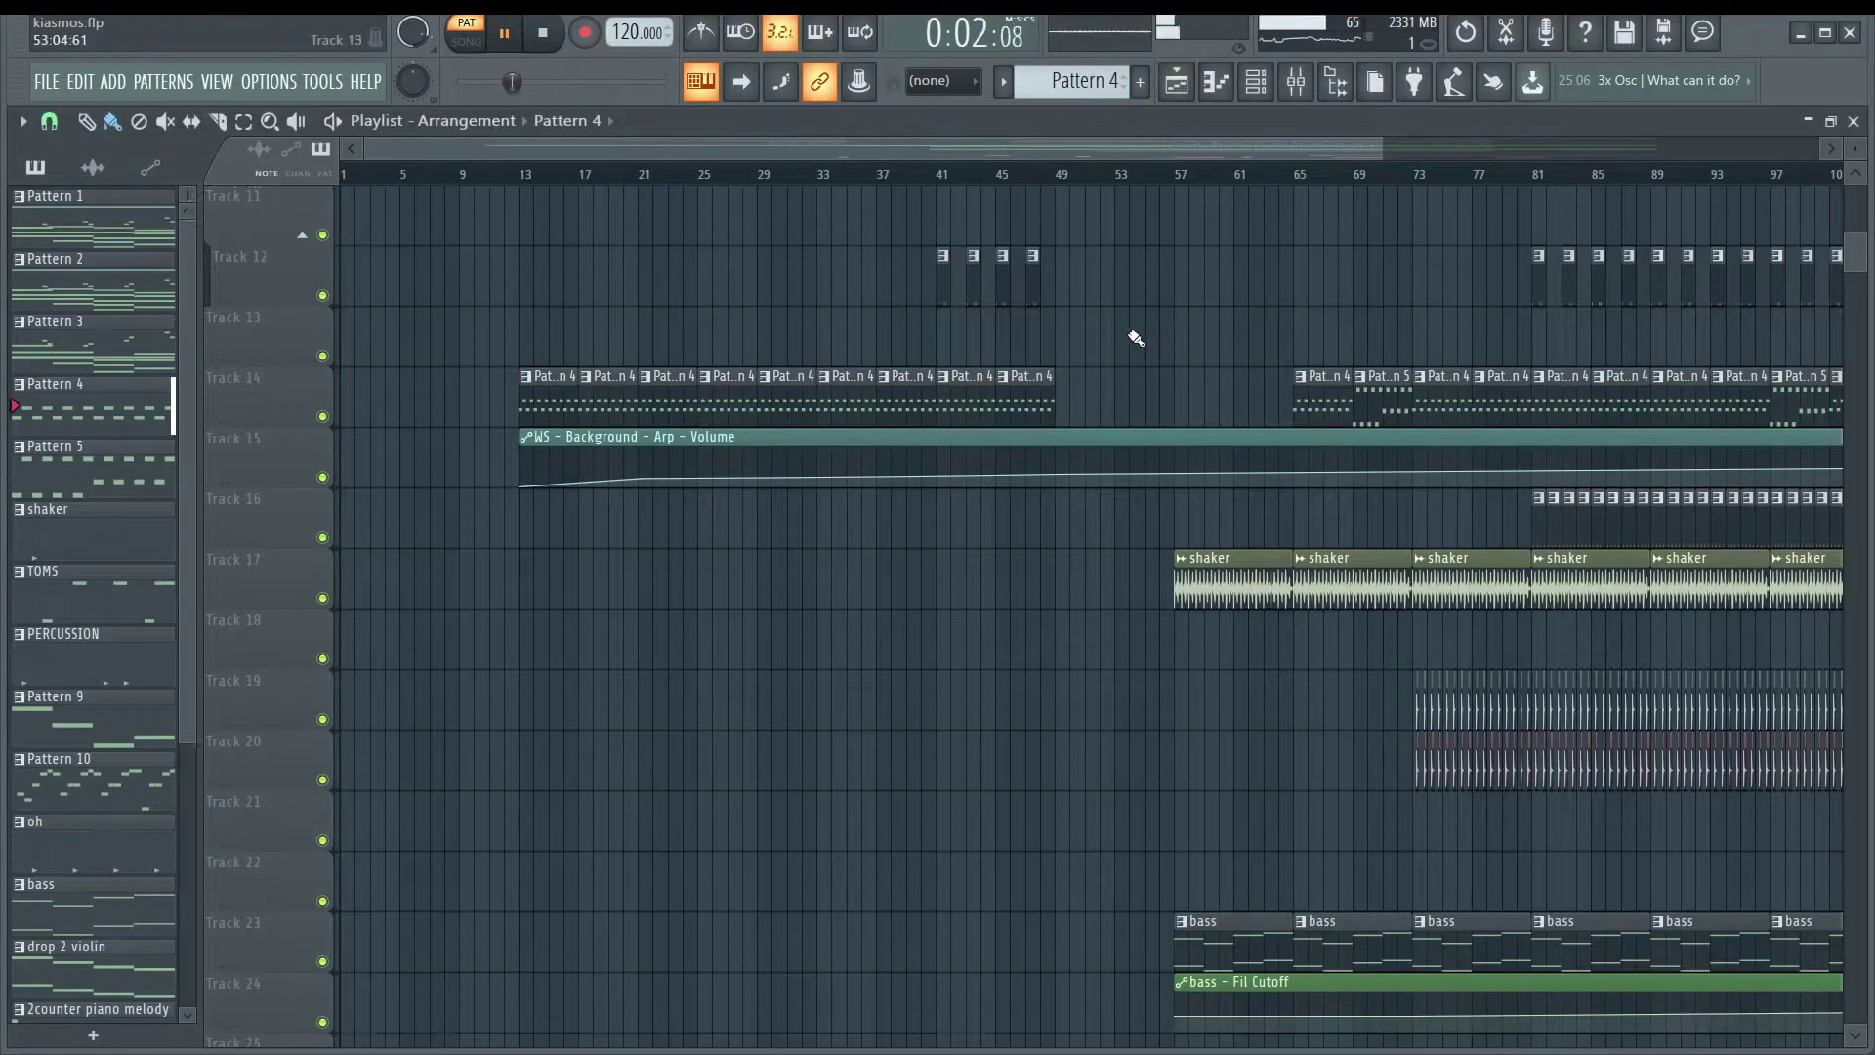
scroll(1499, 451, "up", 3)
left_click(1210, 418)
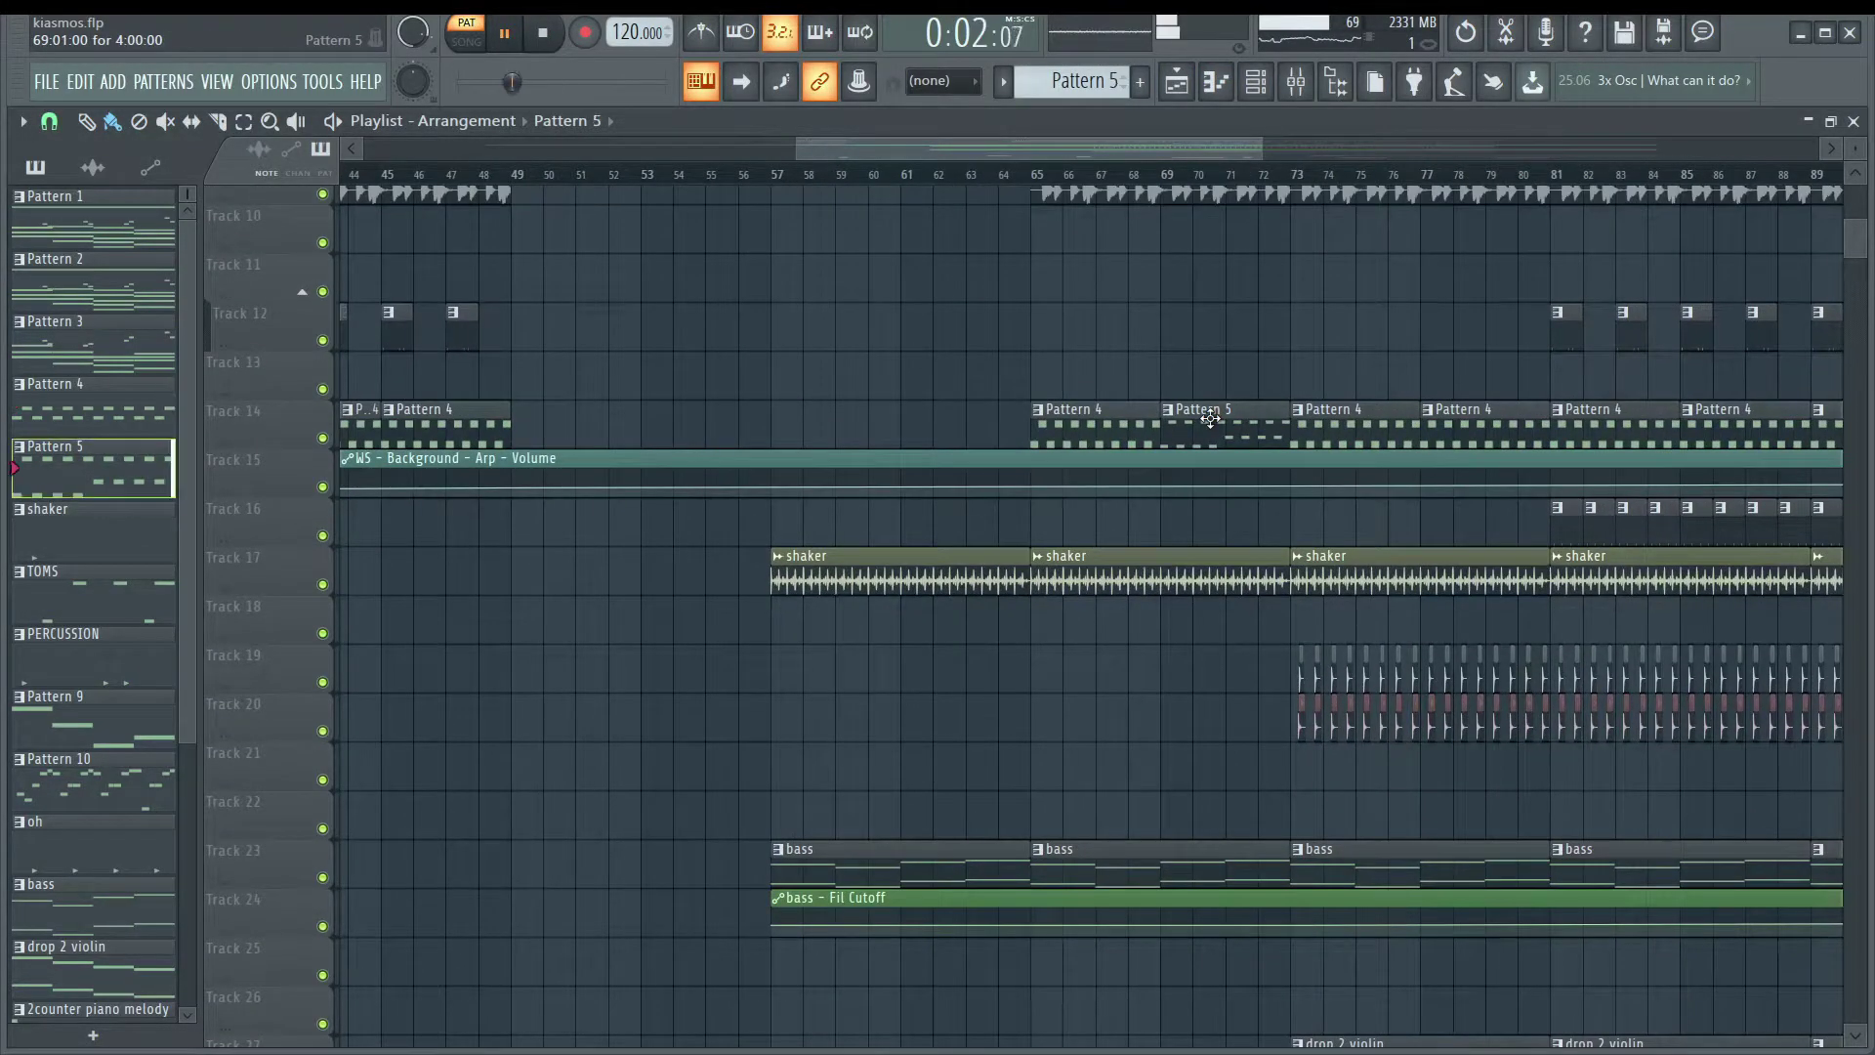
key("F5")
left_click(804, 583)
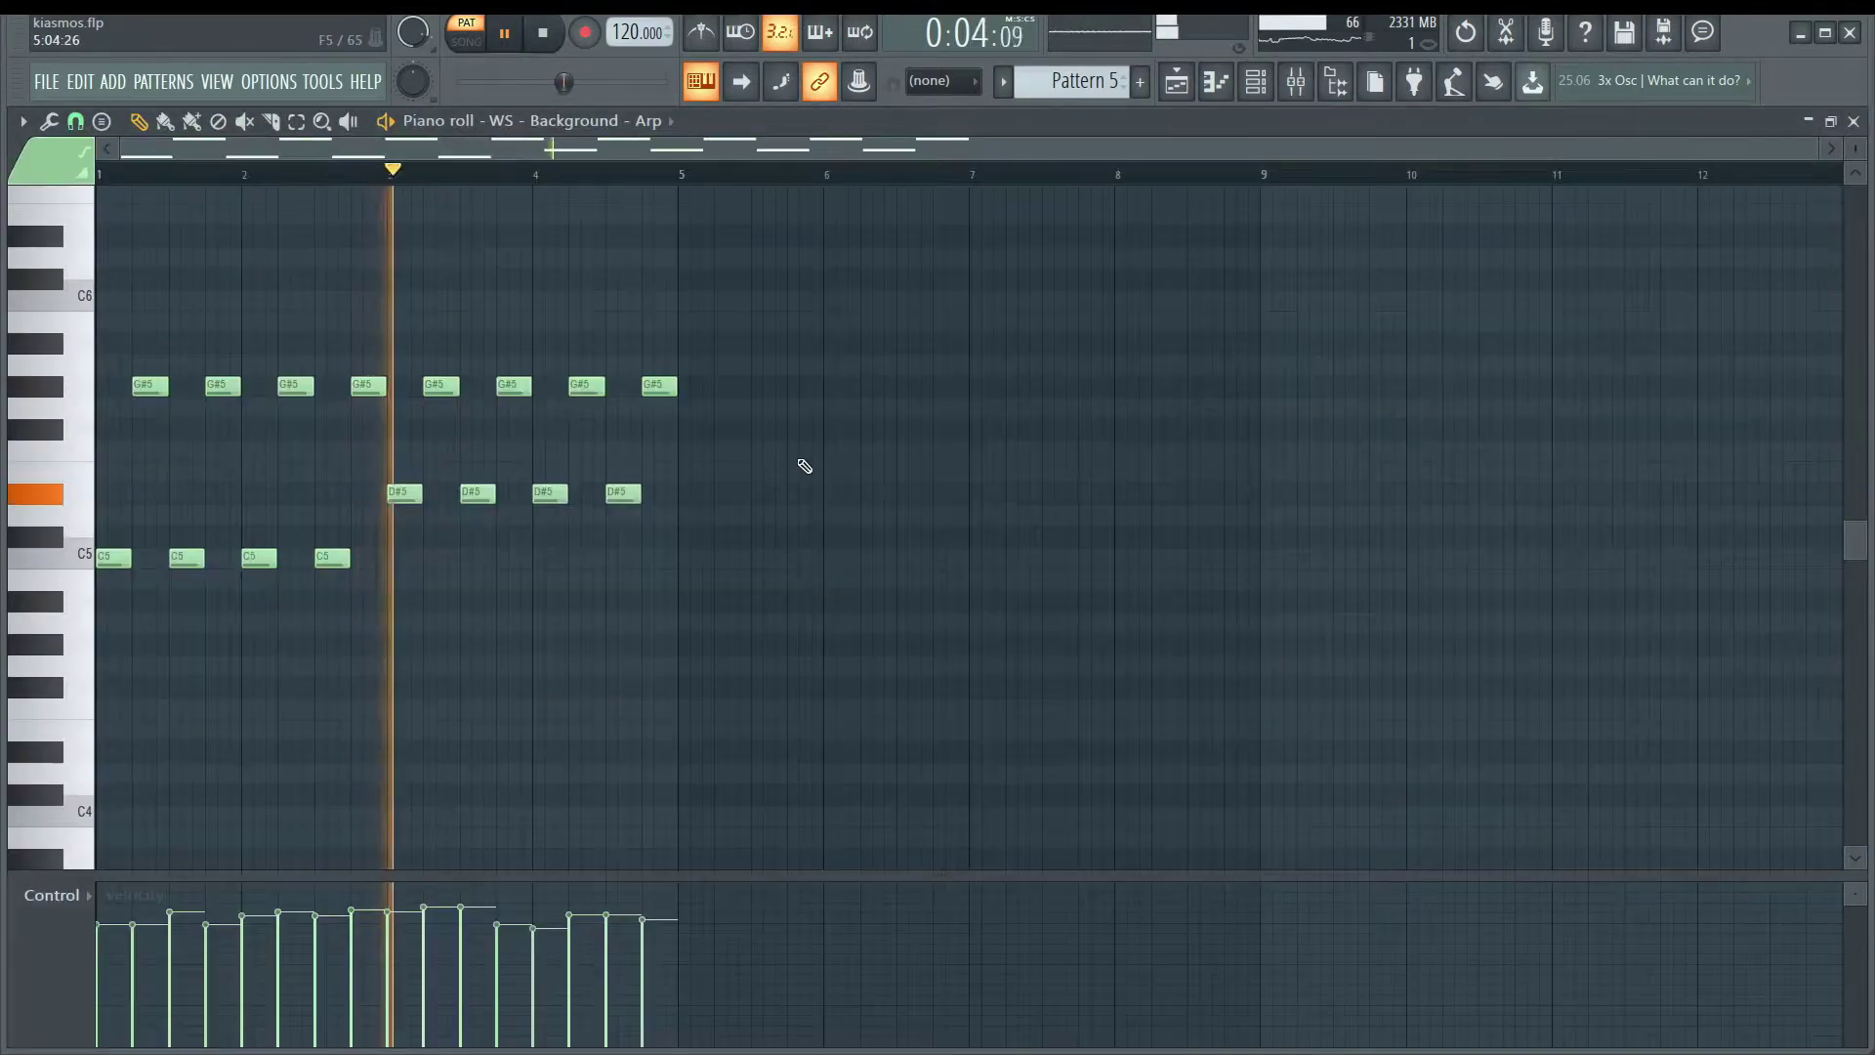
key("F7")
Return to the playlist, then open and close the lead delay thing instrument of the 2counter piano melody pattern.
left_click(1182, 86)
scroll(1167, 341, "down", 3)
scroll(762, 465, "up", 3)
scroll(760, 454, "up", 2)
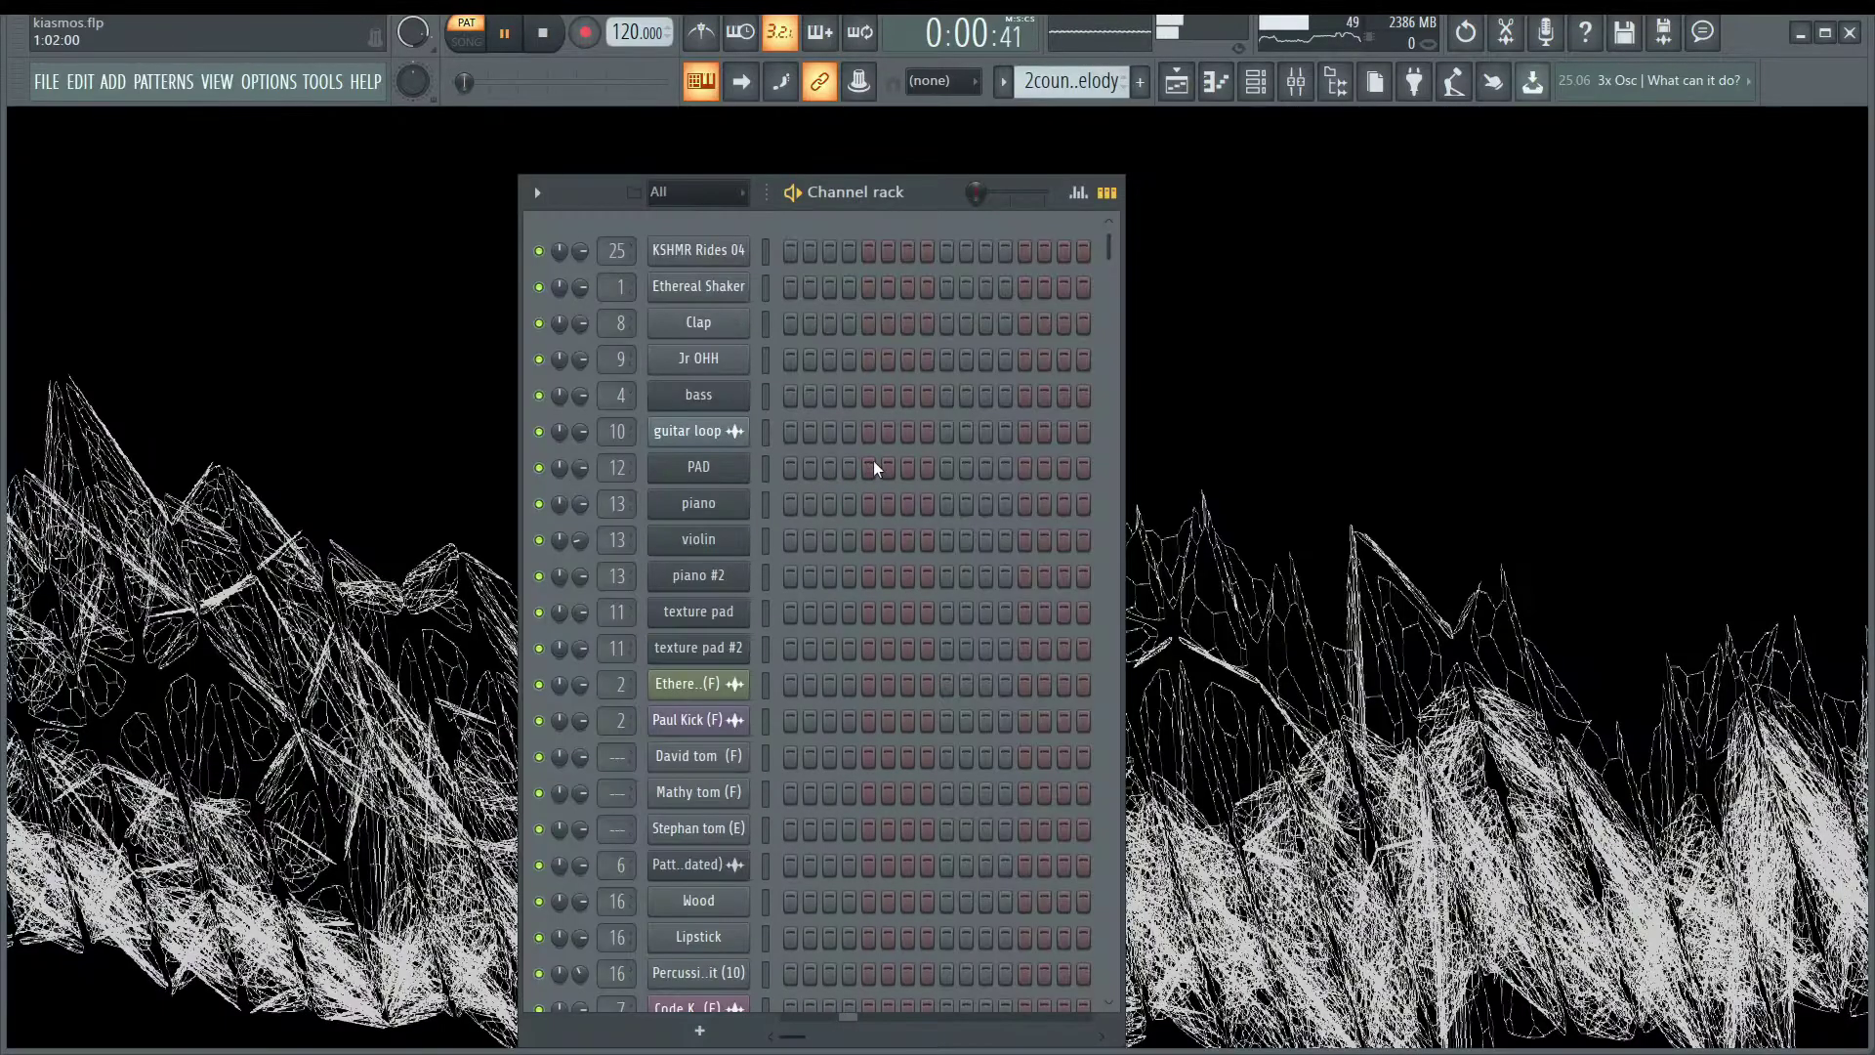
scroll(867, 463, "down", 5)
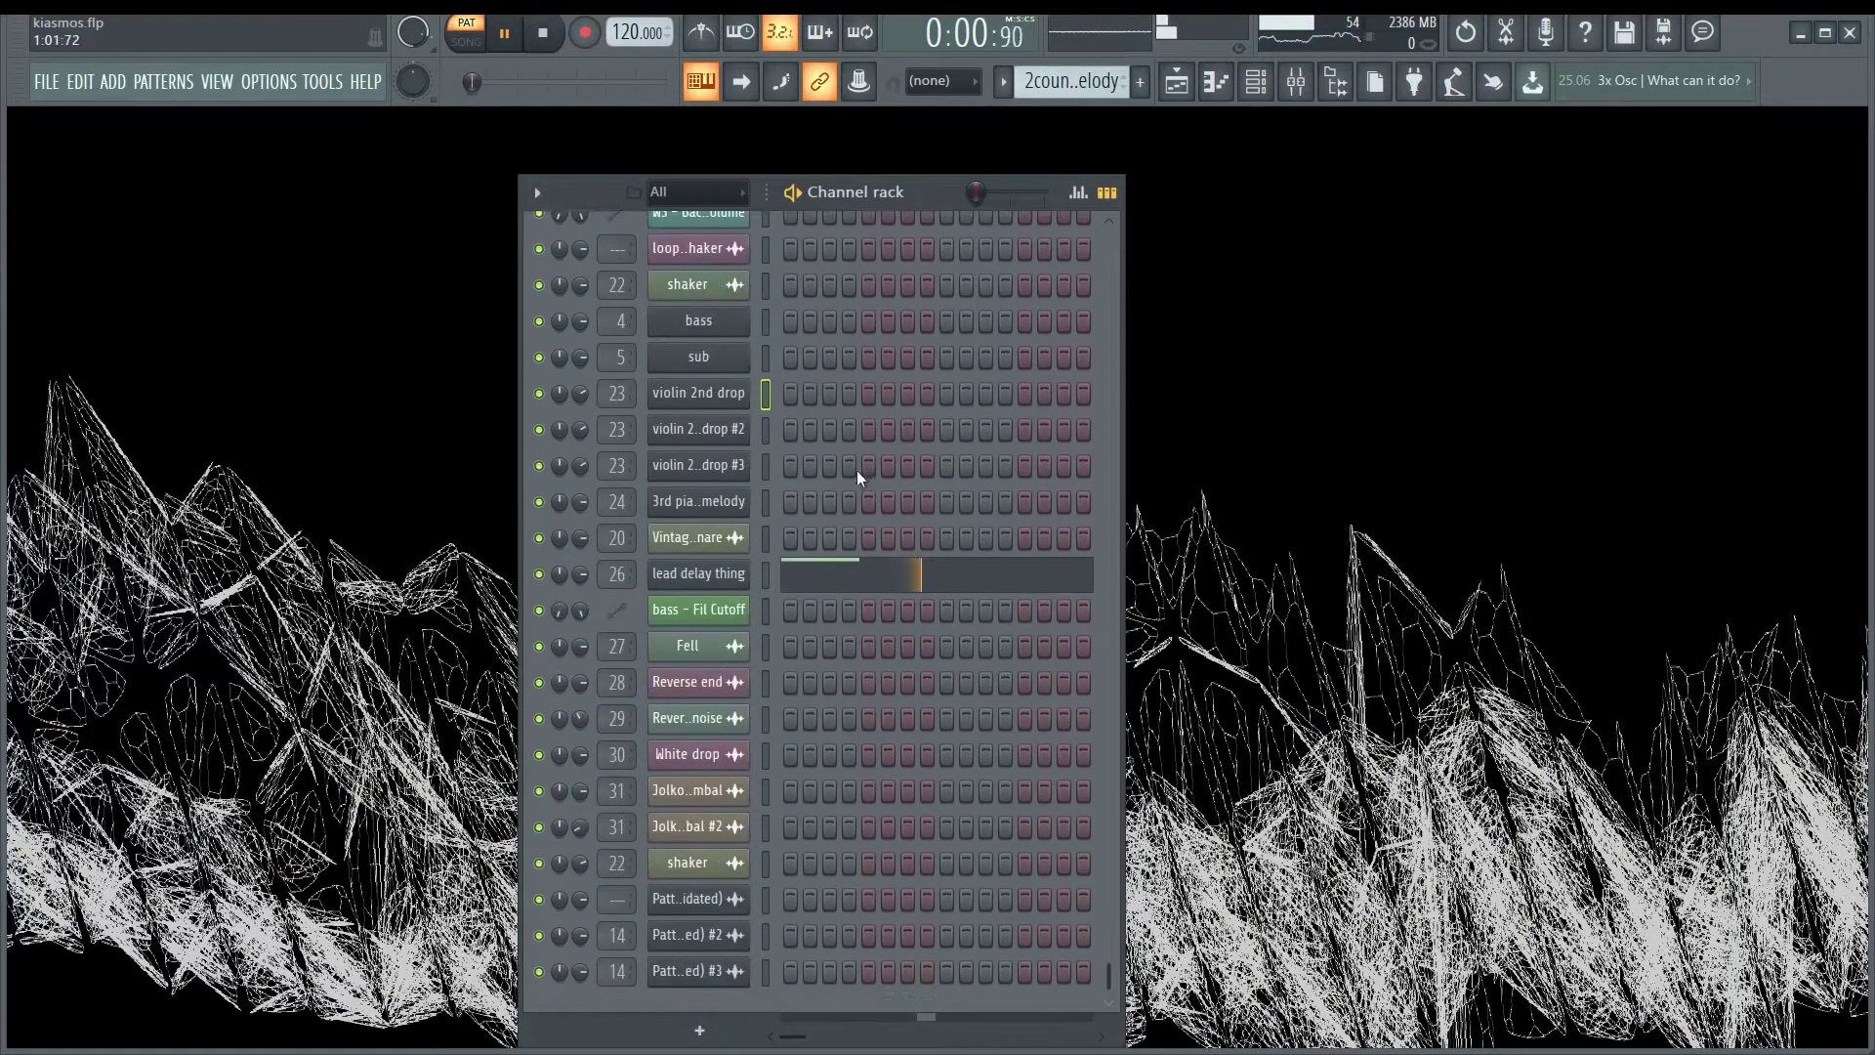
left_click(705, 576)
key("Escape")
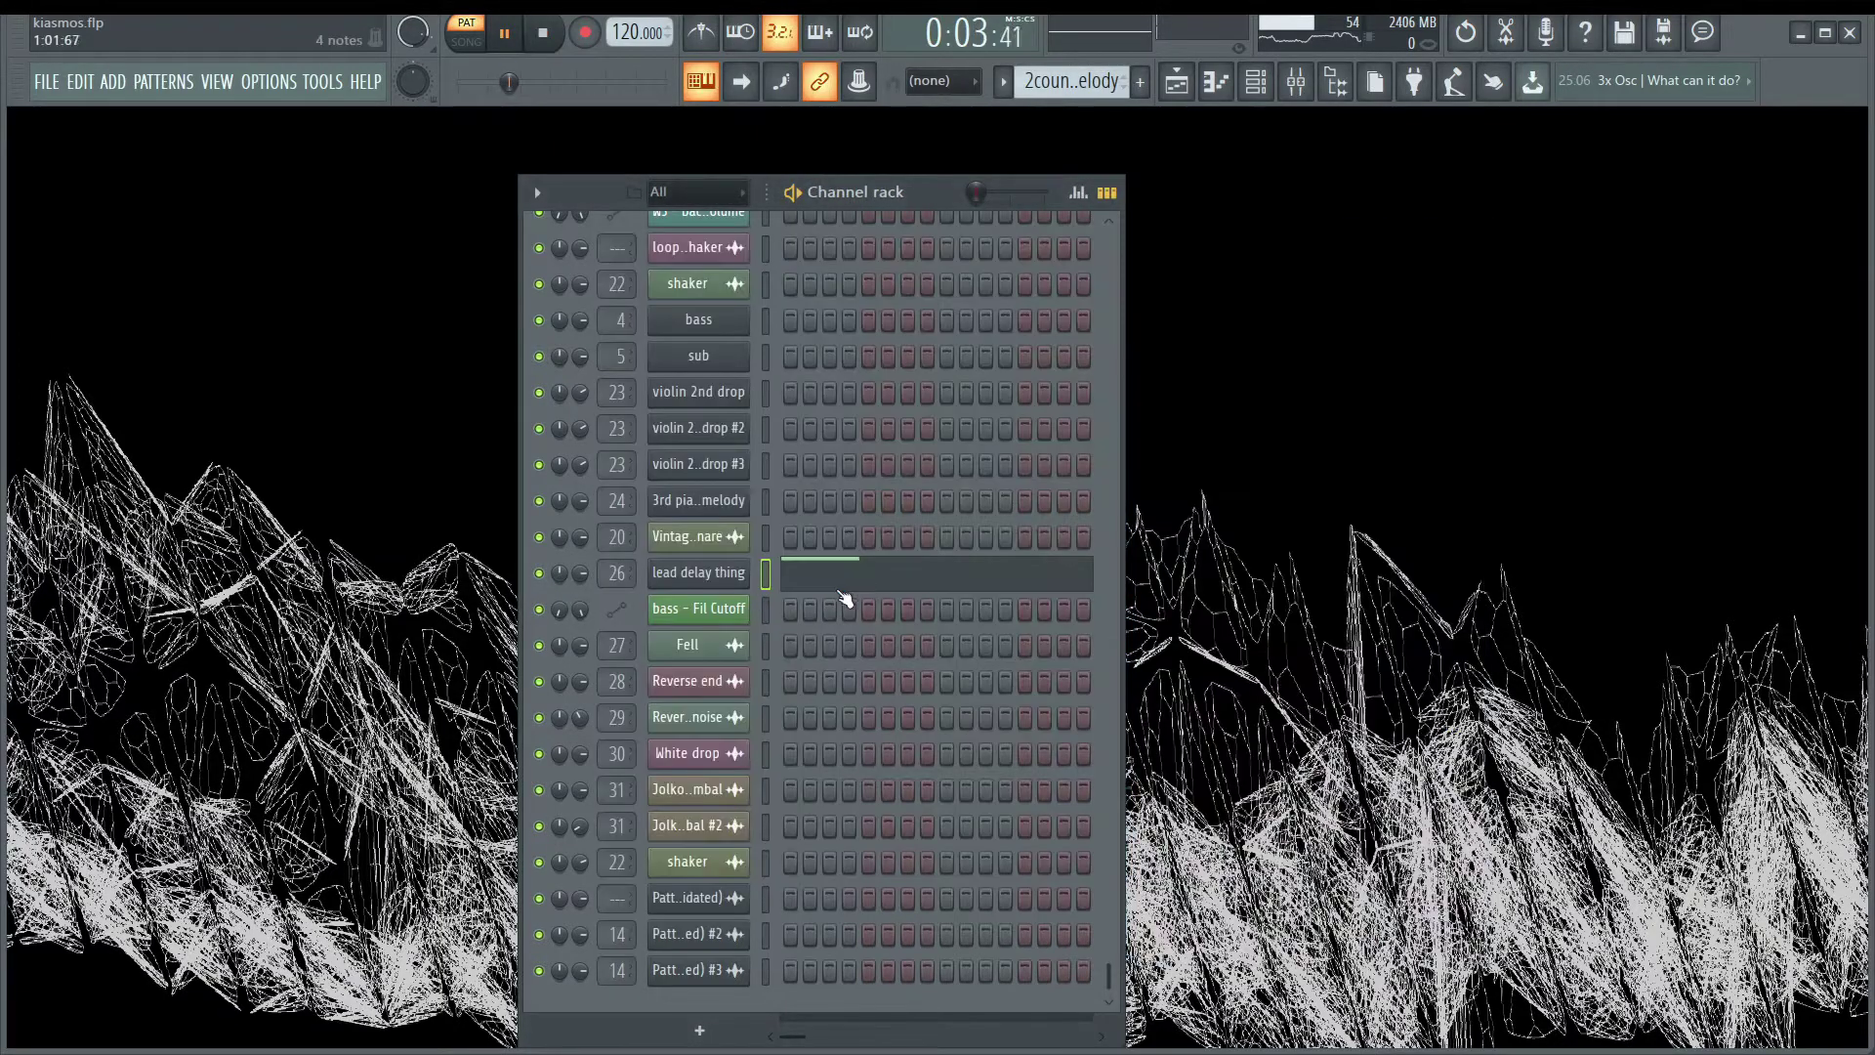
View the lead delay thing notes and its iZotope DDLY Dynamic Delay effect, and return to the playlist.
left_click(847, 586)
scroll(701, 565, "down", 2)
key("F9")
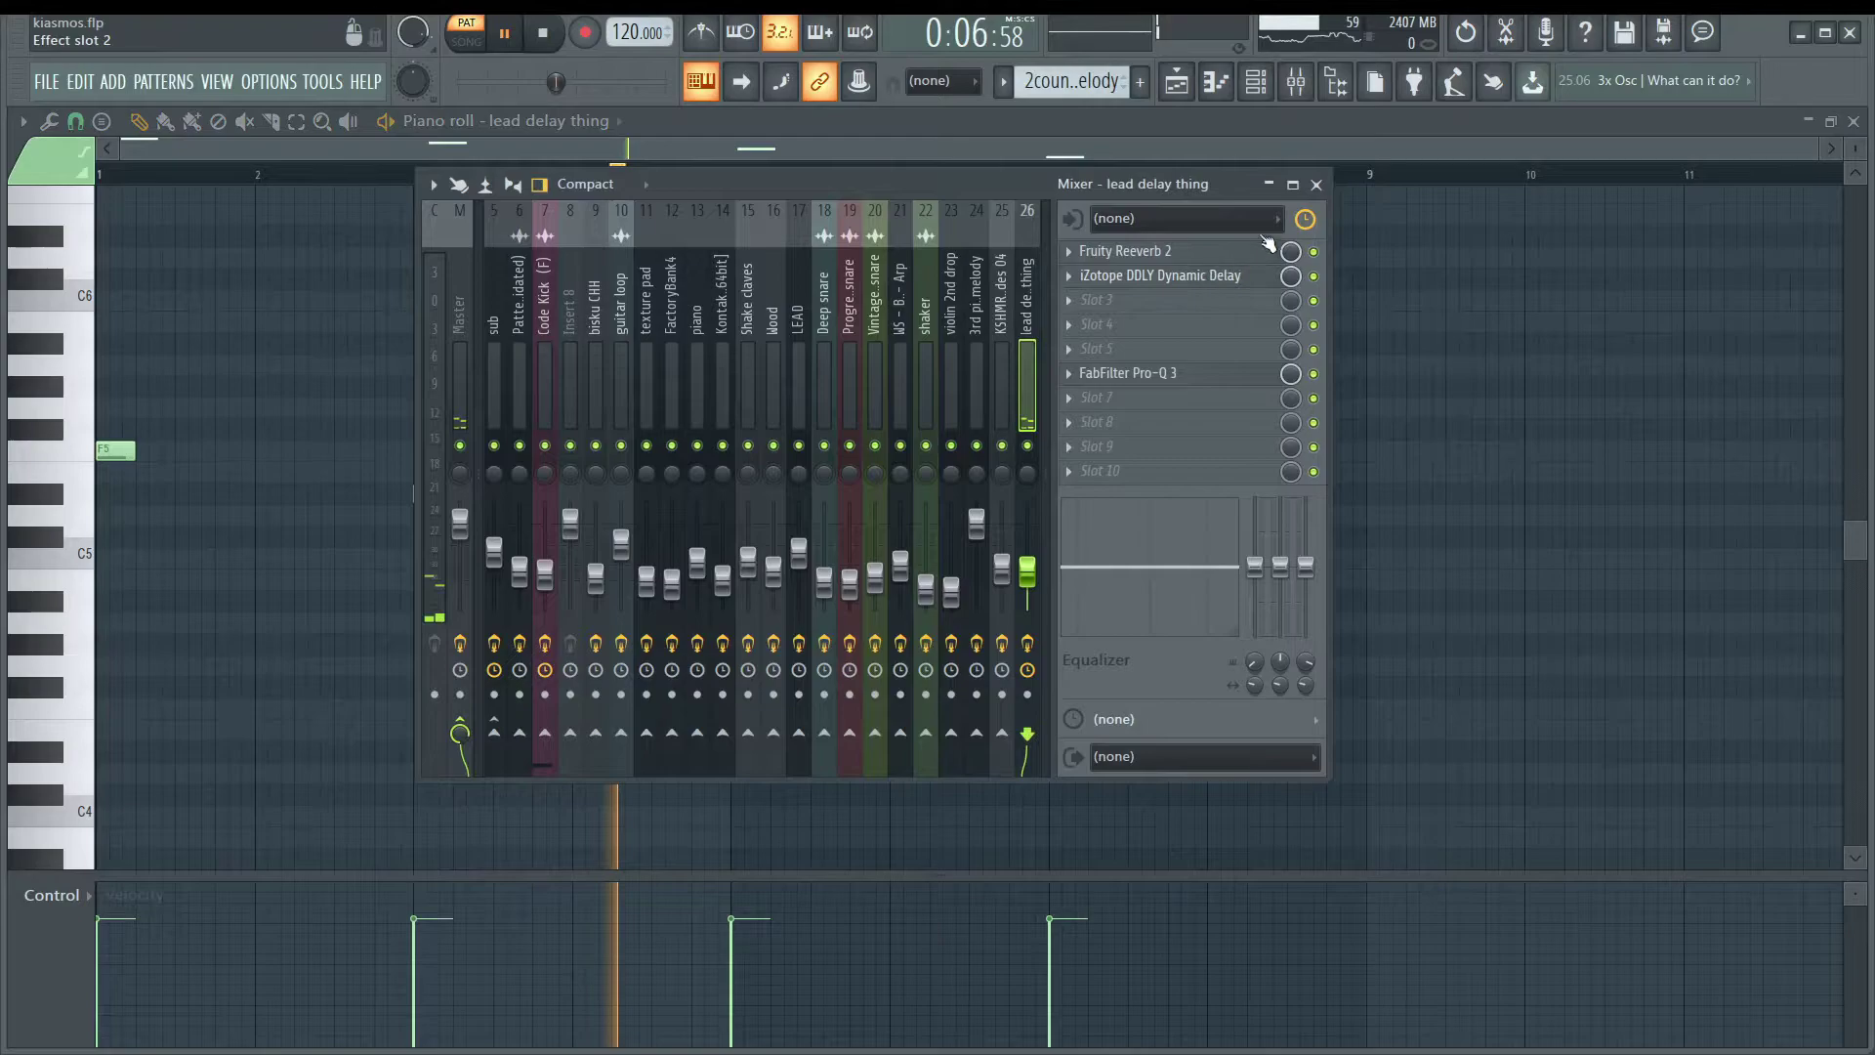
left_click(1221, 275)
key("F9")
left_click_drag(661, 347, 1582, 197)
key("Escape")
left_click(1177, 82)
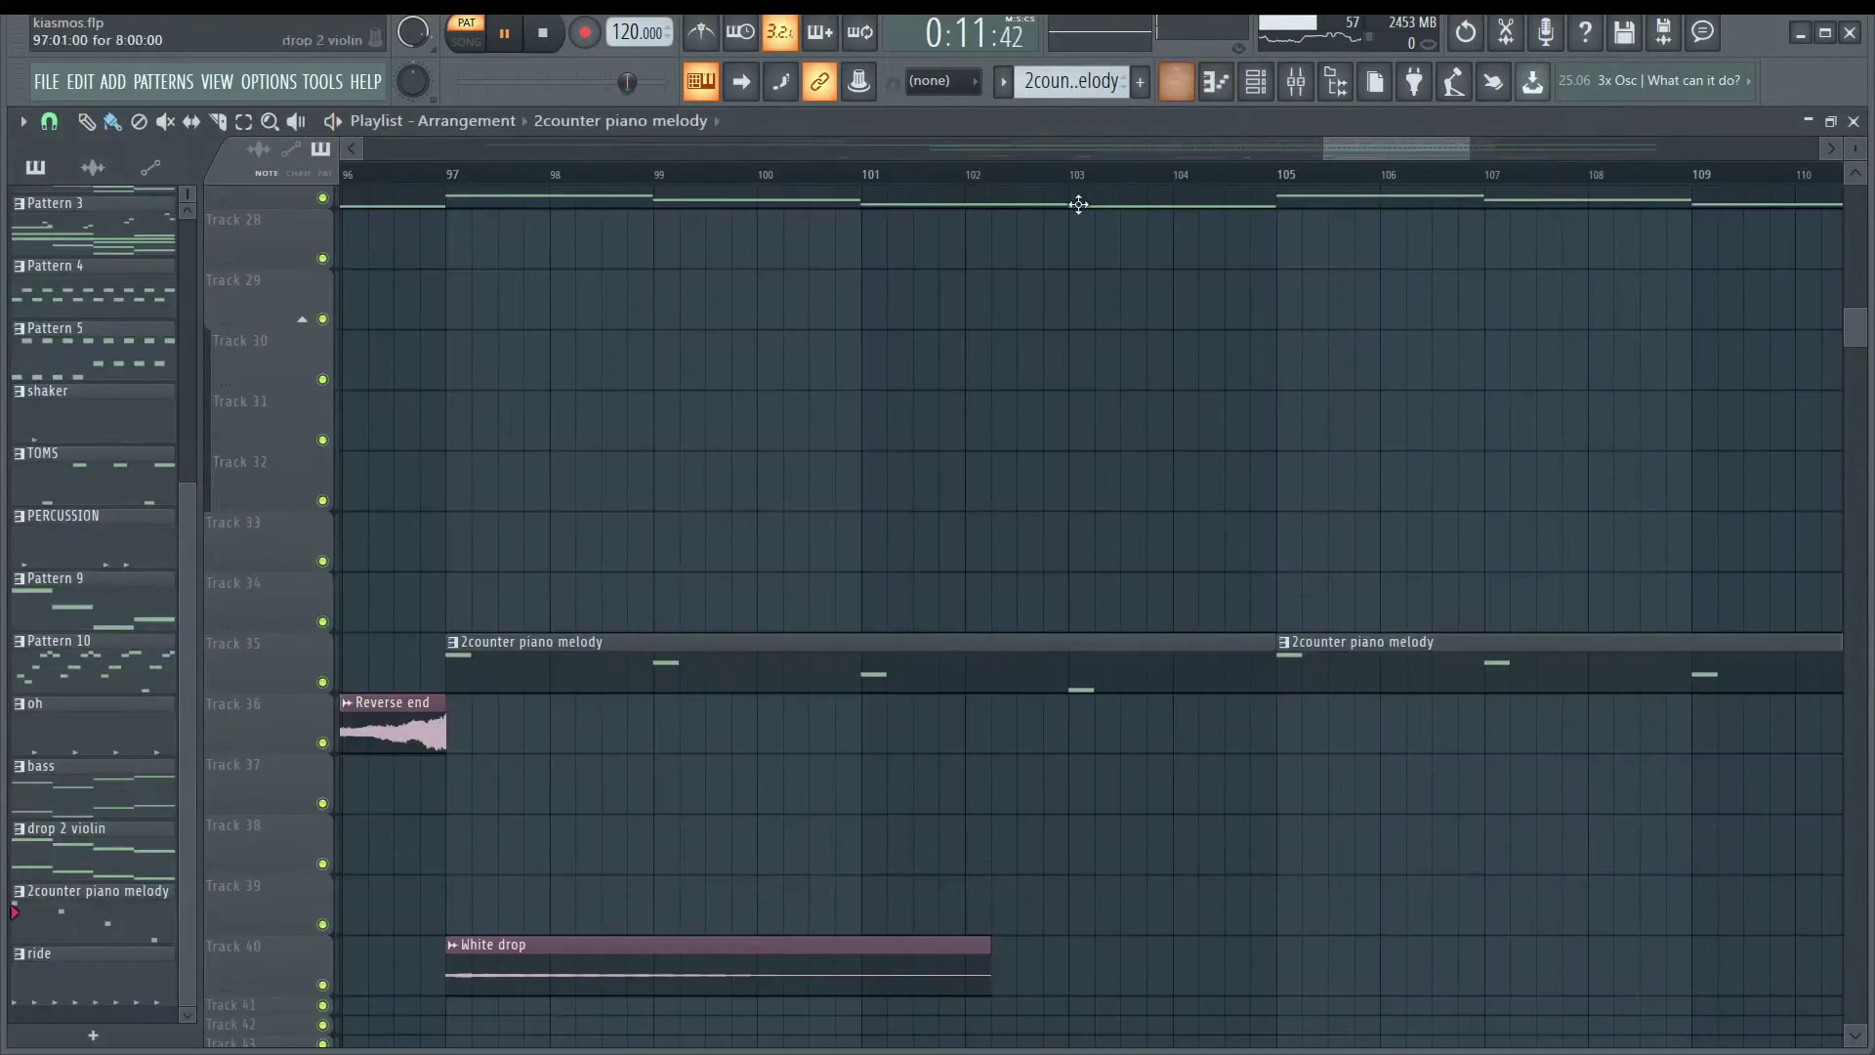
Stop playback, inspect the sample settings of the Reverse end clip before bar 65, and close them.
scroll(930, 322, "down", 10)
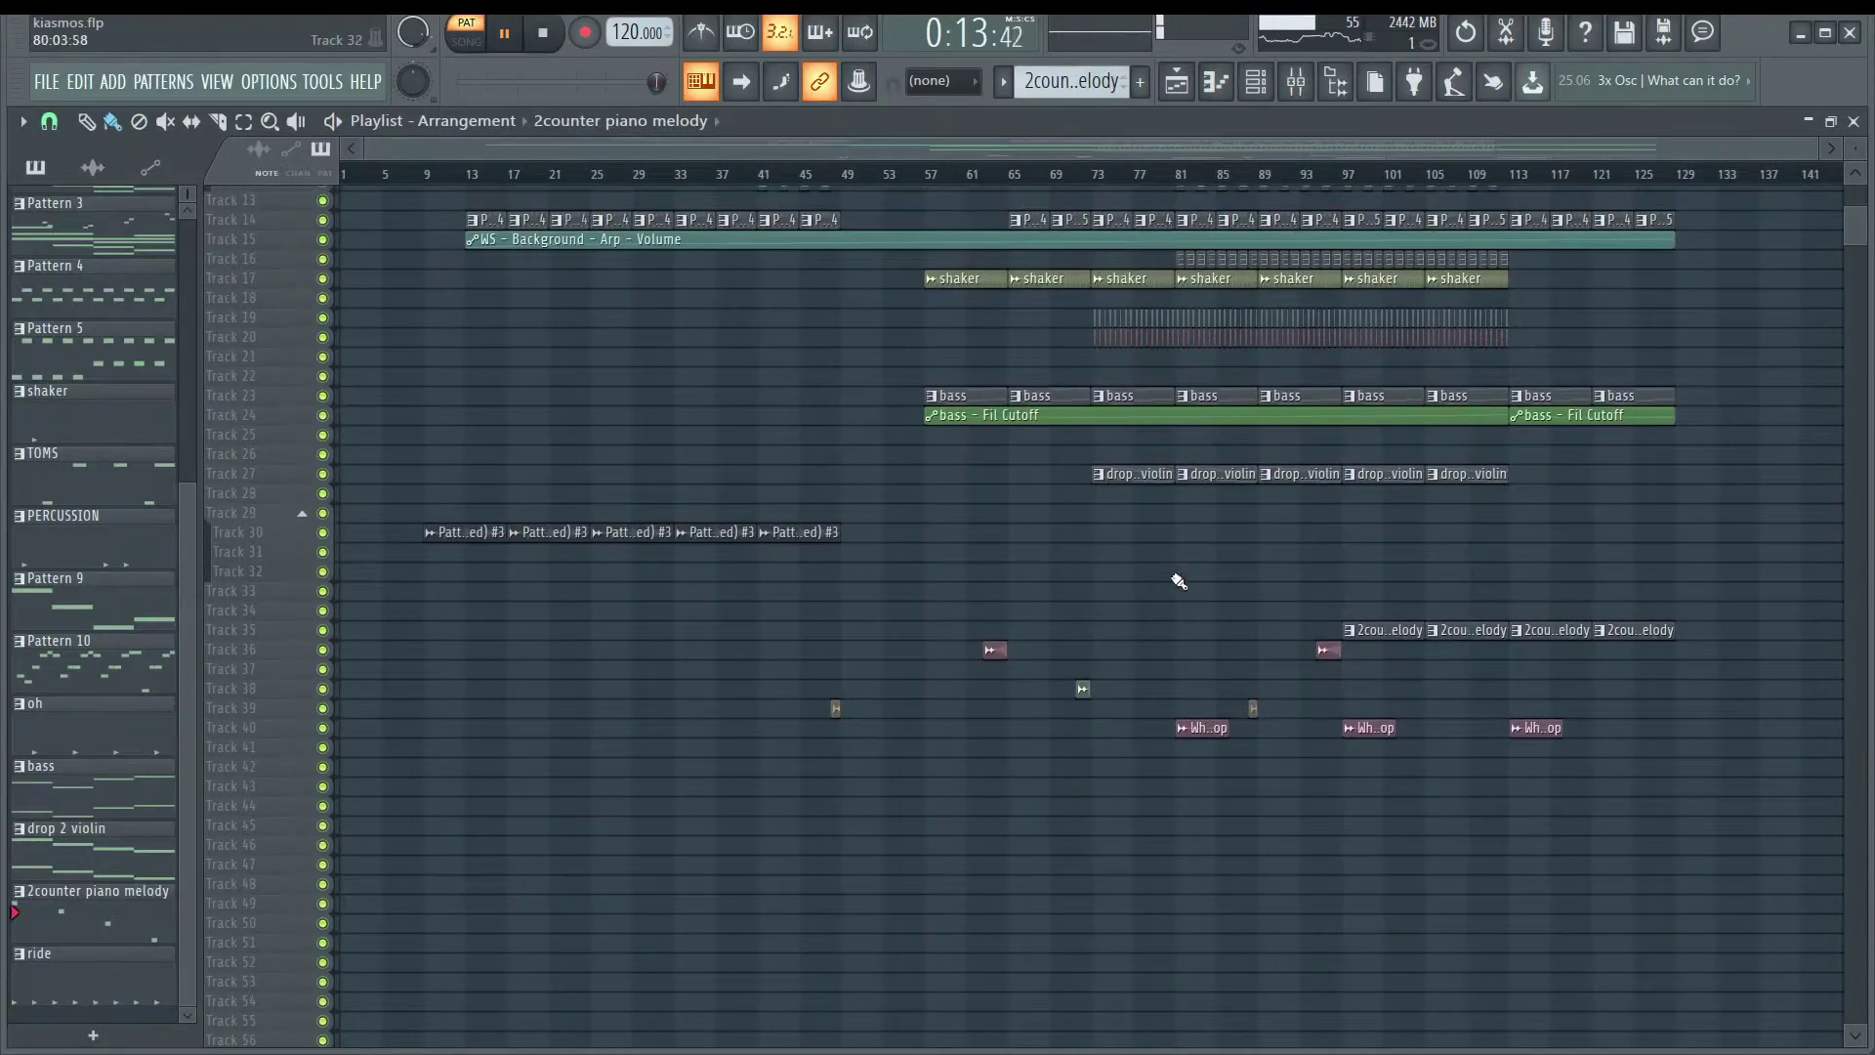
scroll(955, 729, "up", 4)
scroll(986, 674, "up", 5)
key("space")
left_click(1044, 485)
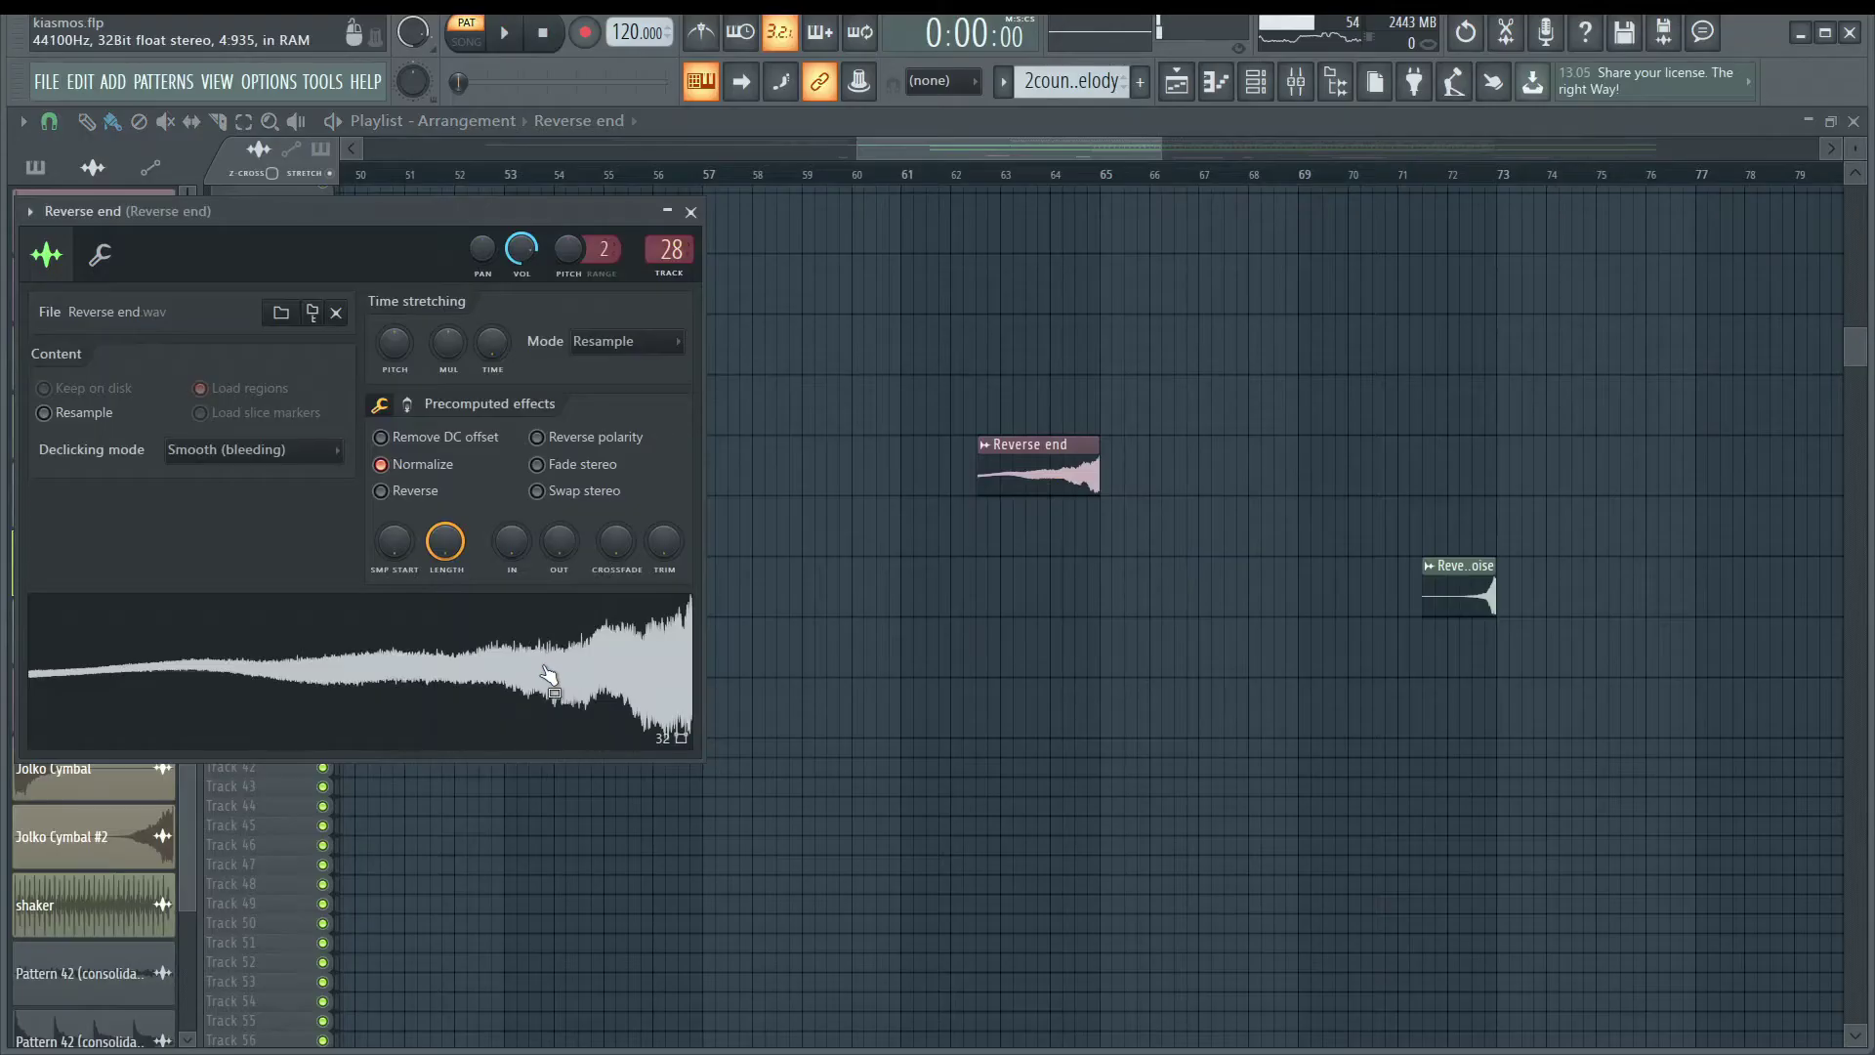
scroll(929, 553, "down", 3)
scroll(1122, 619, "up", 3)
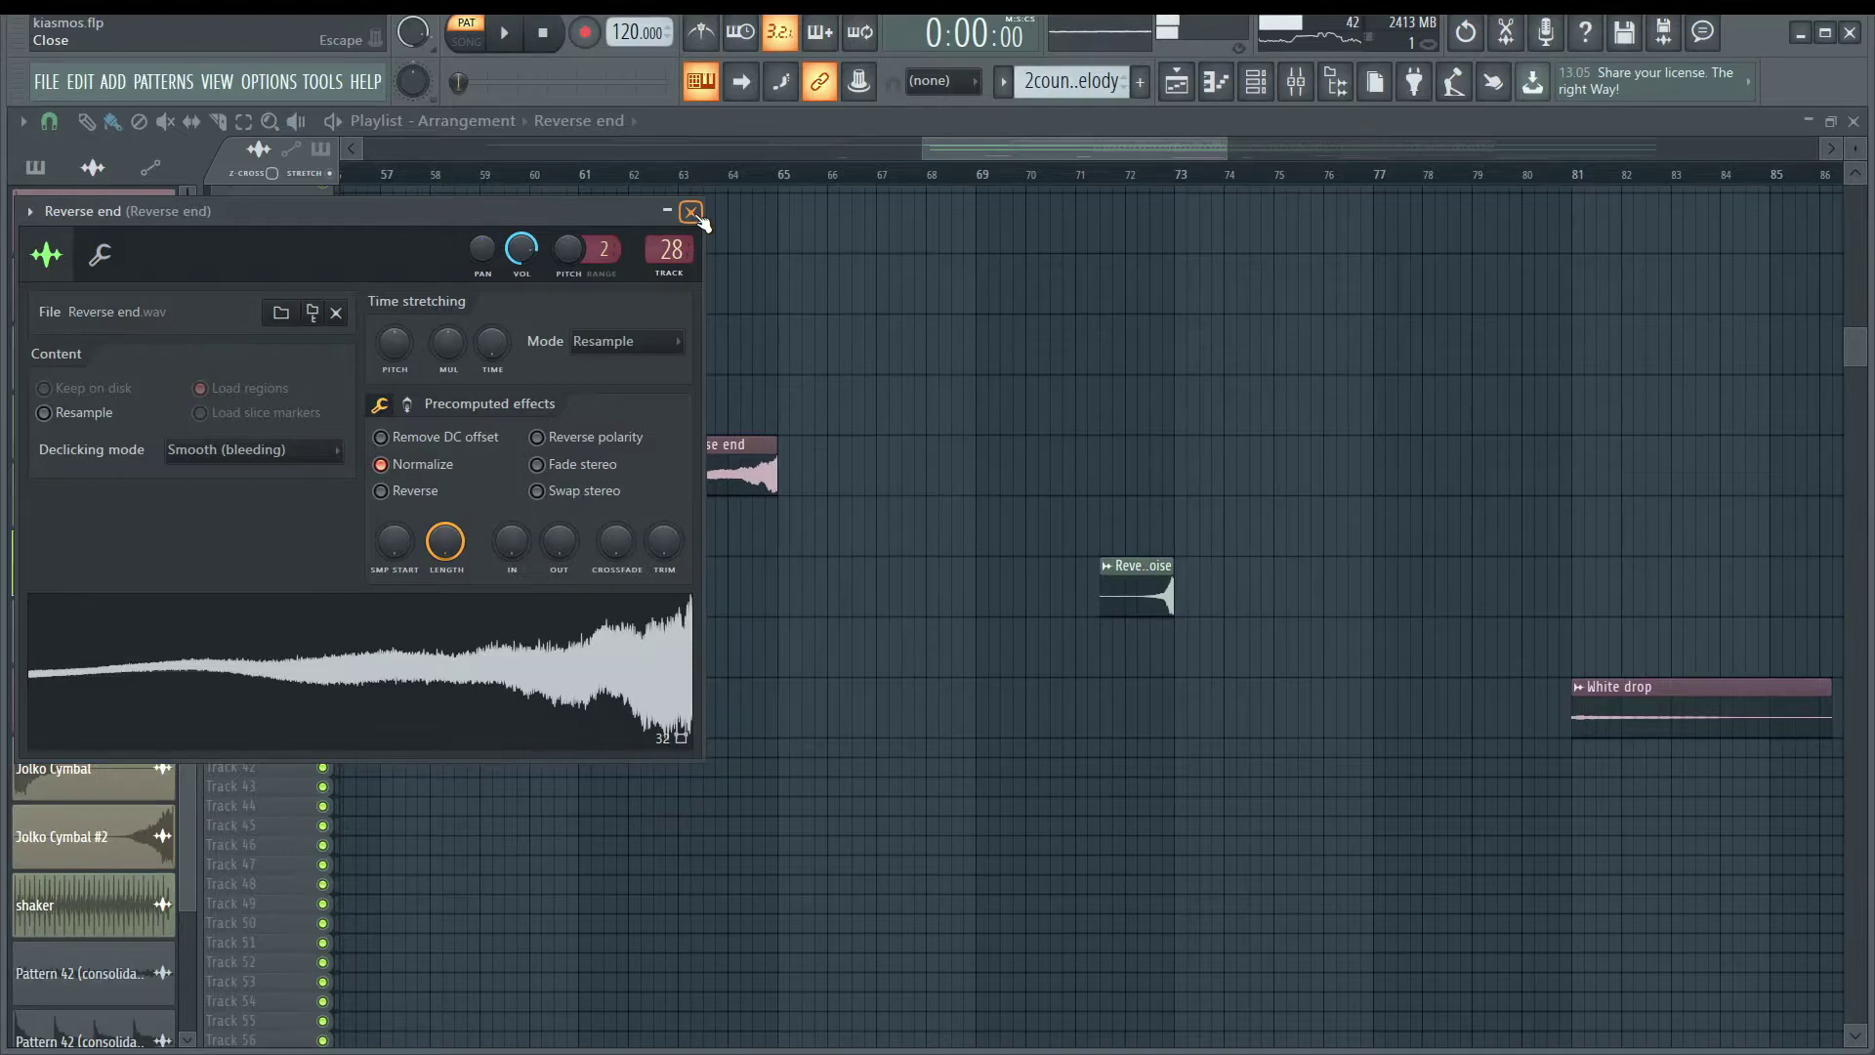
left_click(692, 213)
Open the sample settings of the Reverse noise and White drop clips for inspection, closing each.
double_click(1142, 598)
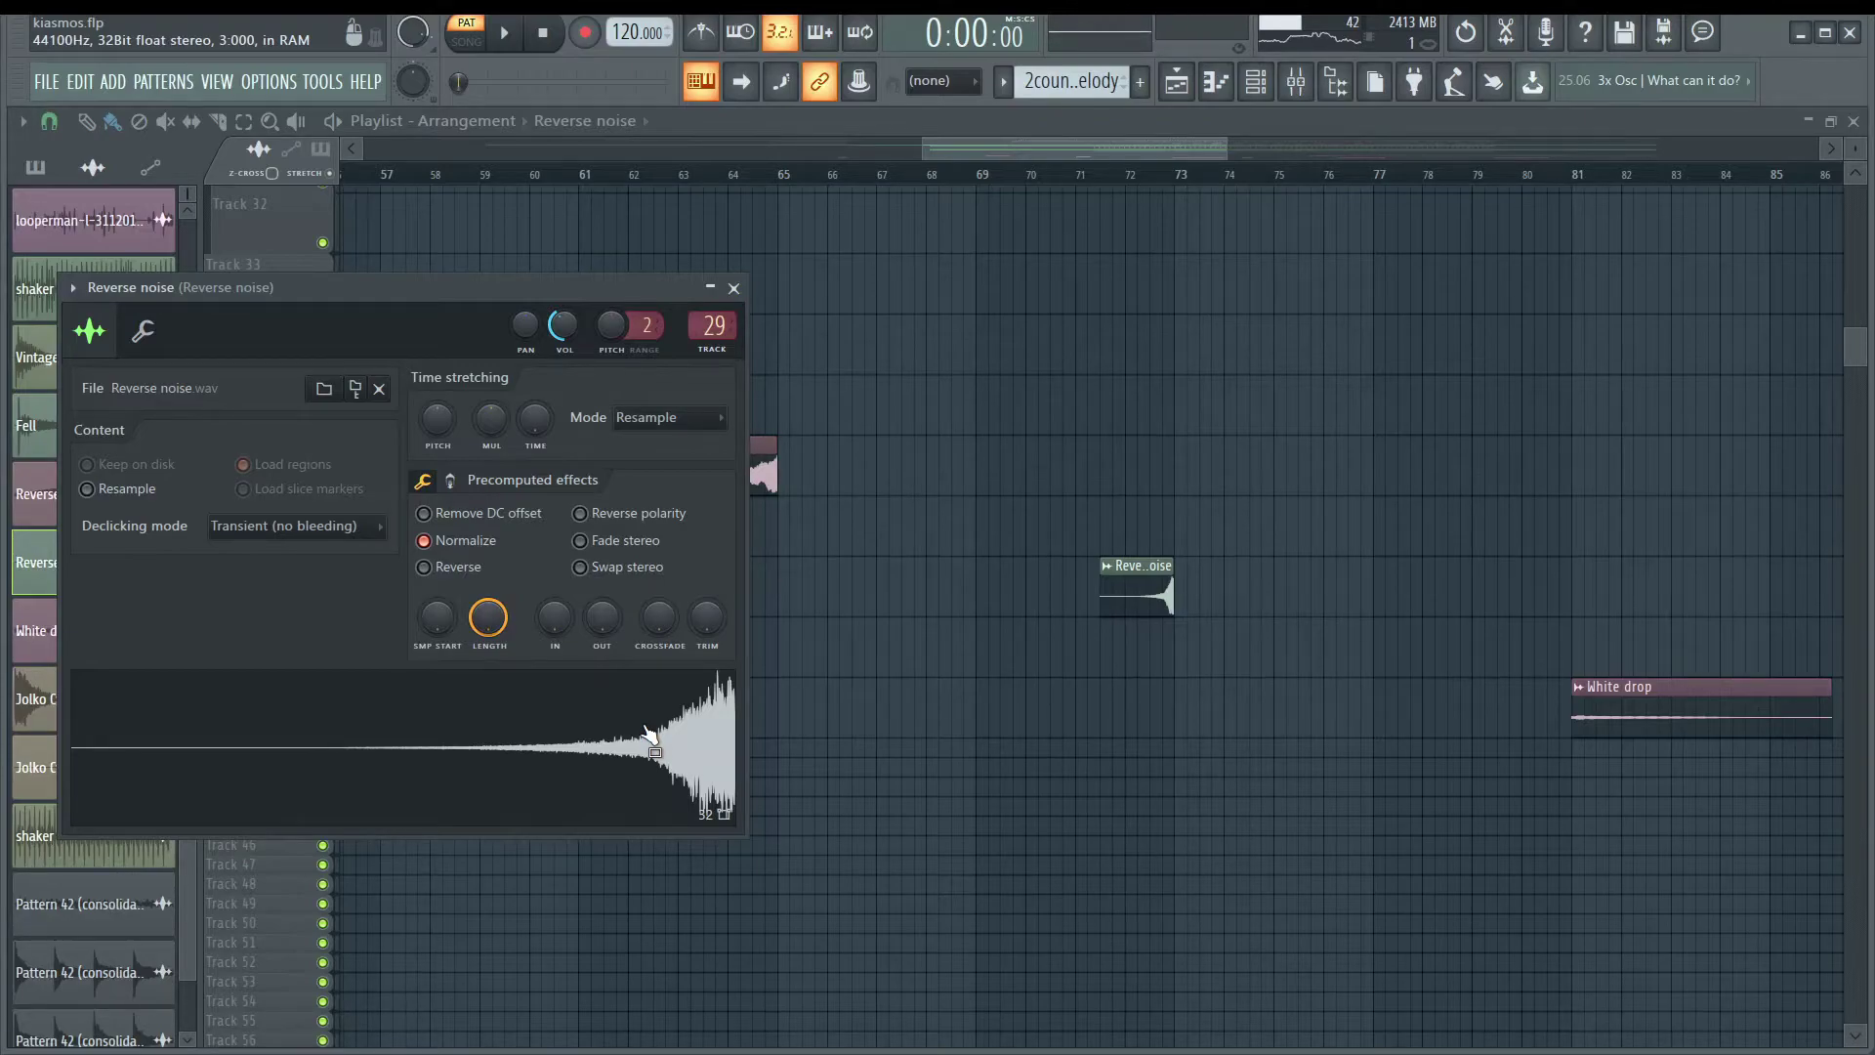
key("Escape")
double_click(1643, 722)
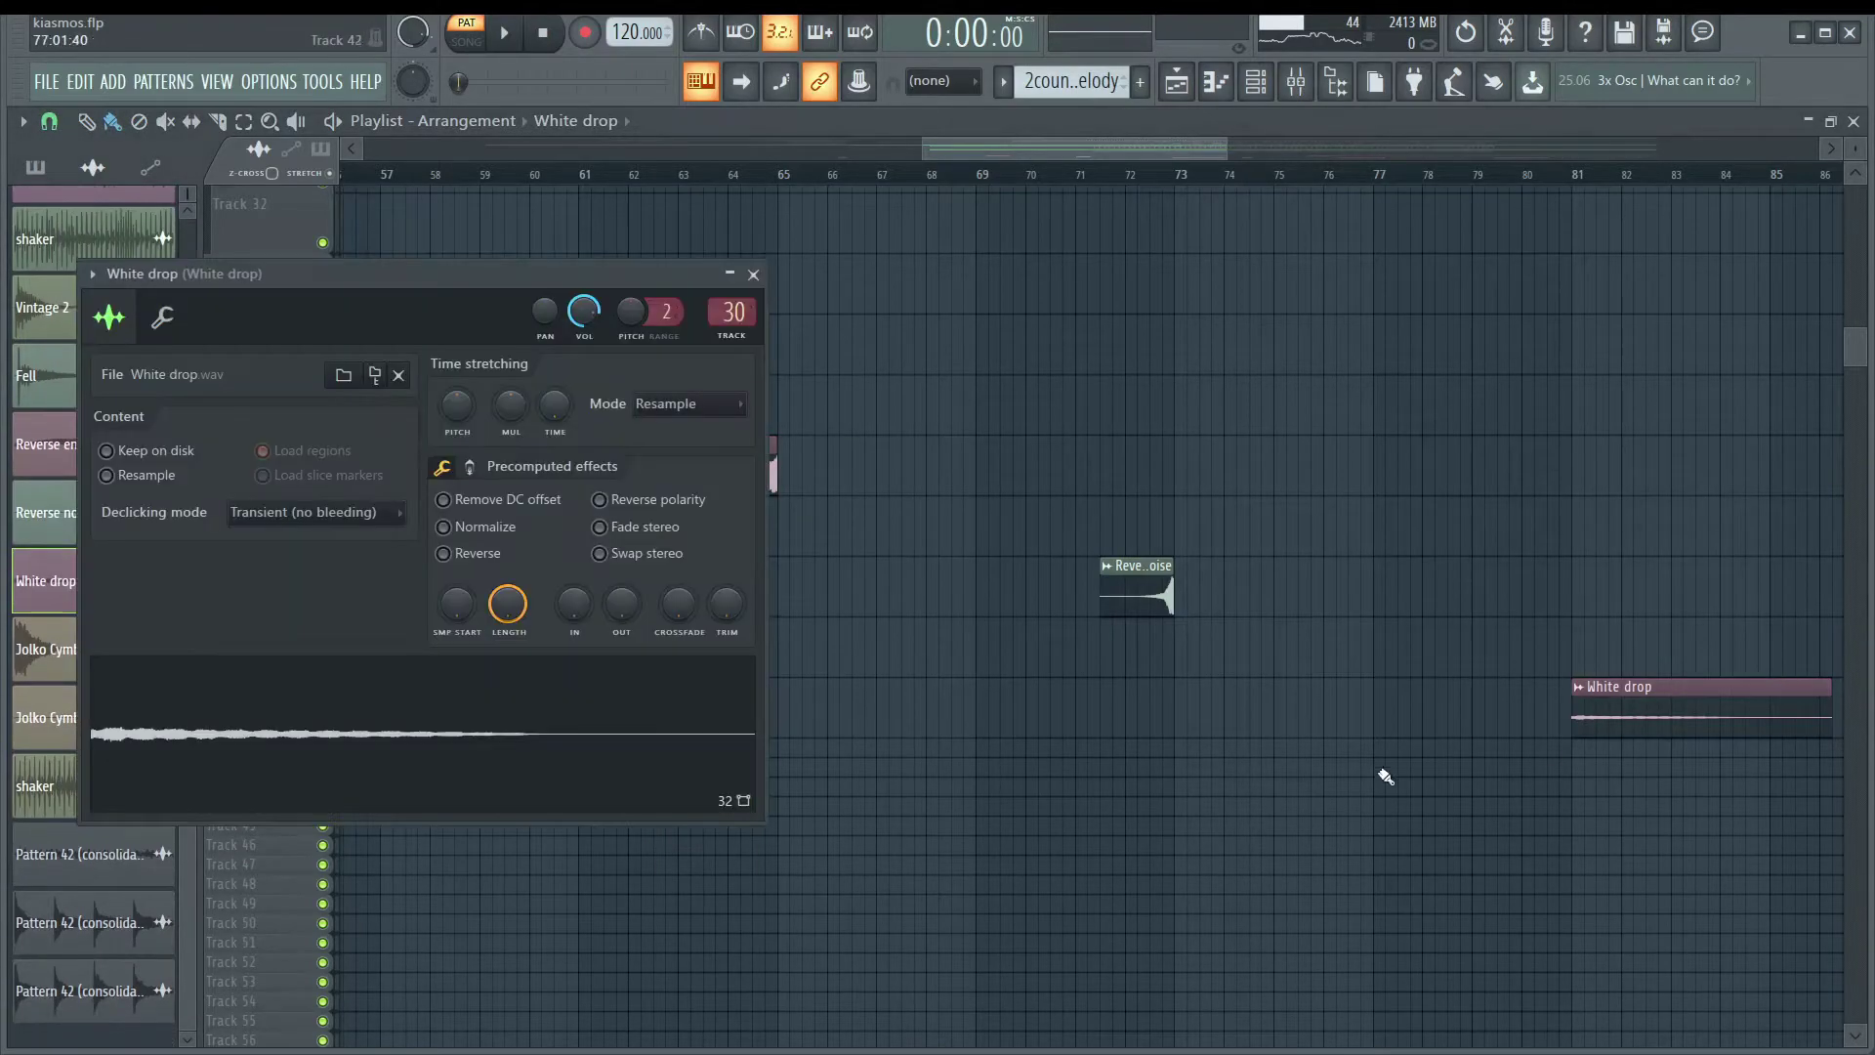
key("Escape")
Examine the placement of the reverse, noise, cymbal and White drop effect clips on tracks 36 to 40 across the arrangement.
scroll(603, 588, "down", 3)
scroll(603, 588, "down", 2)
scroll(866, 456, "up", 3)
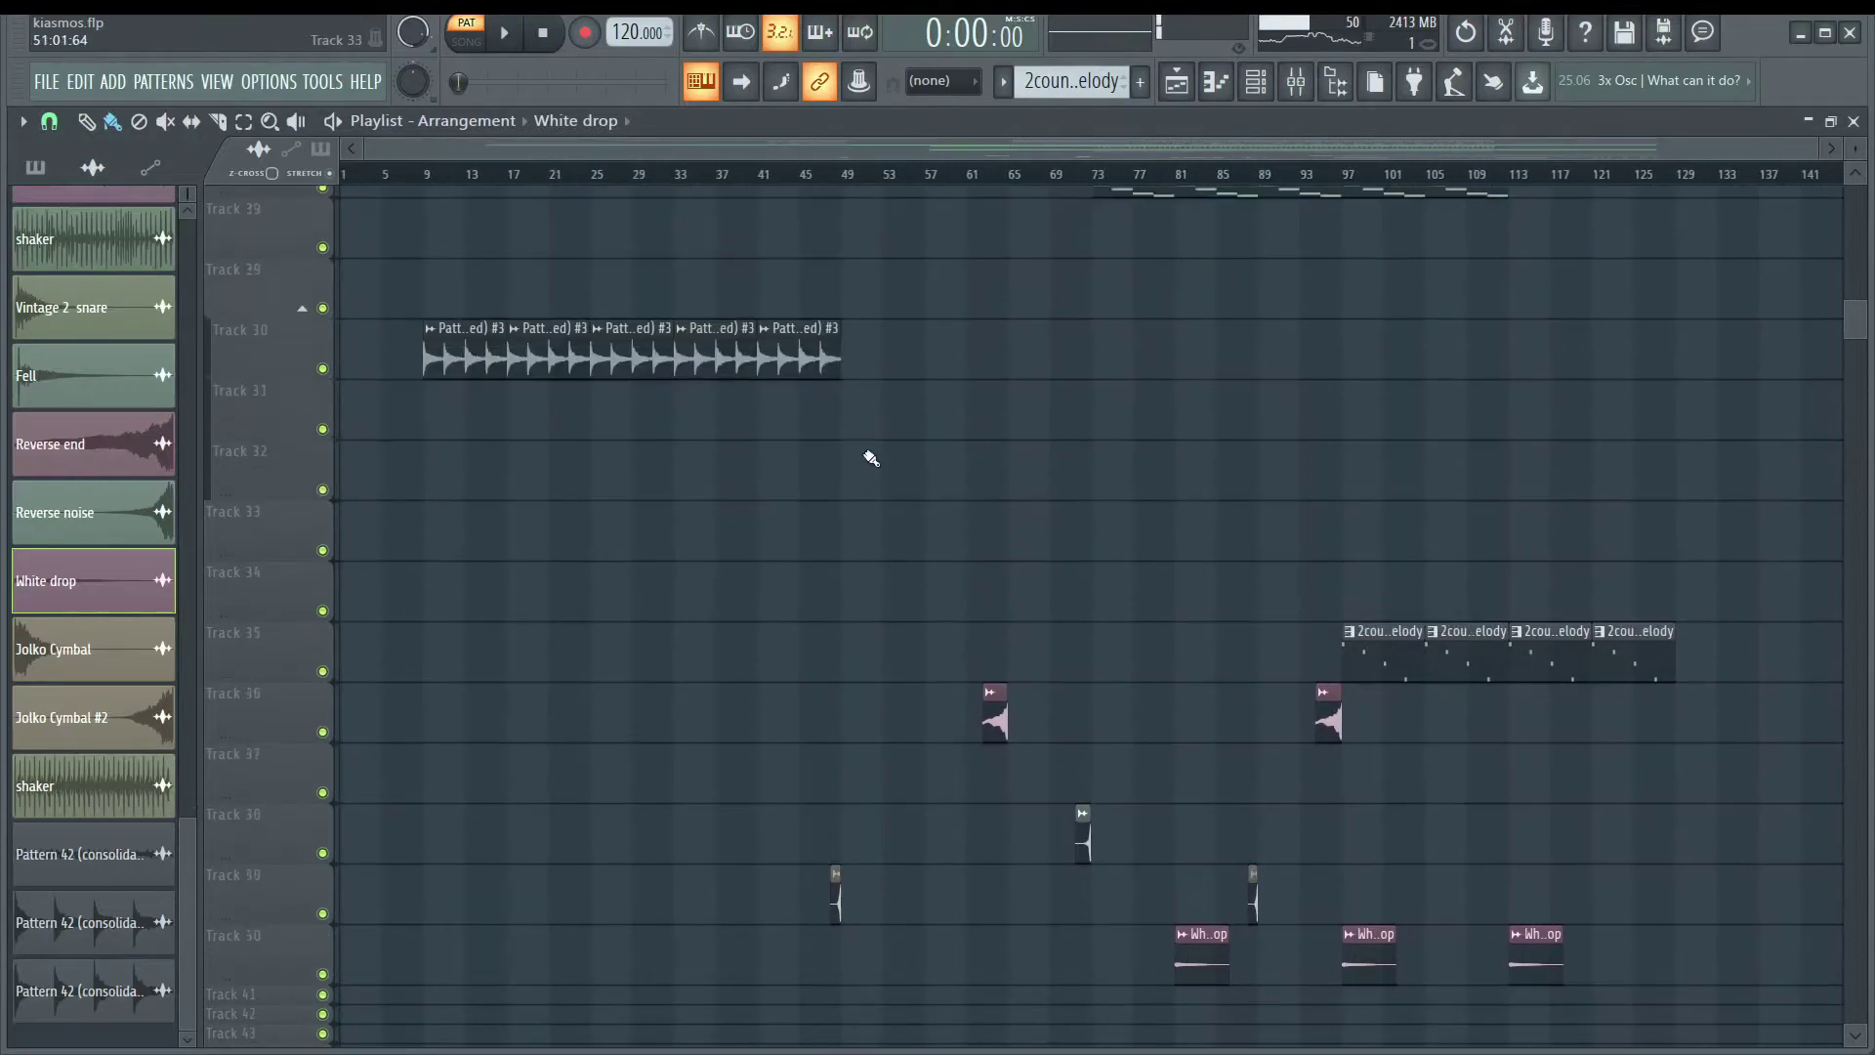
scroll(883, 430, "down", 3)
scroll(914, 391, "down", 3)
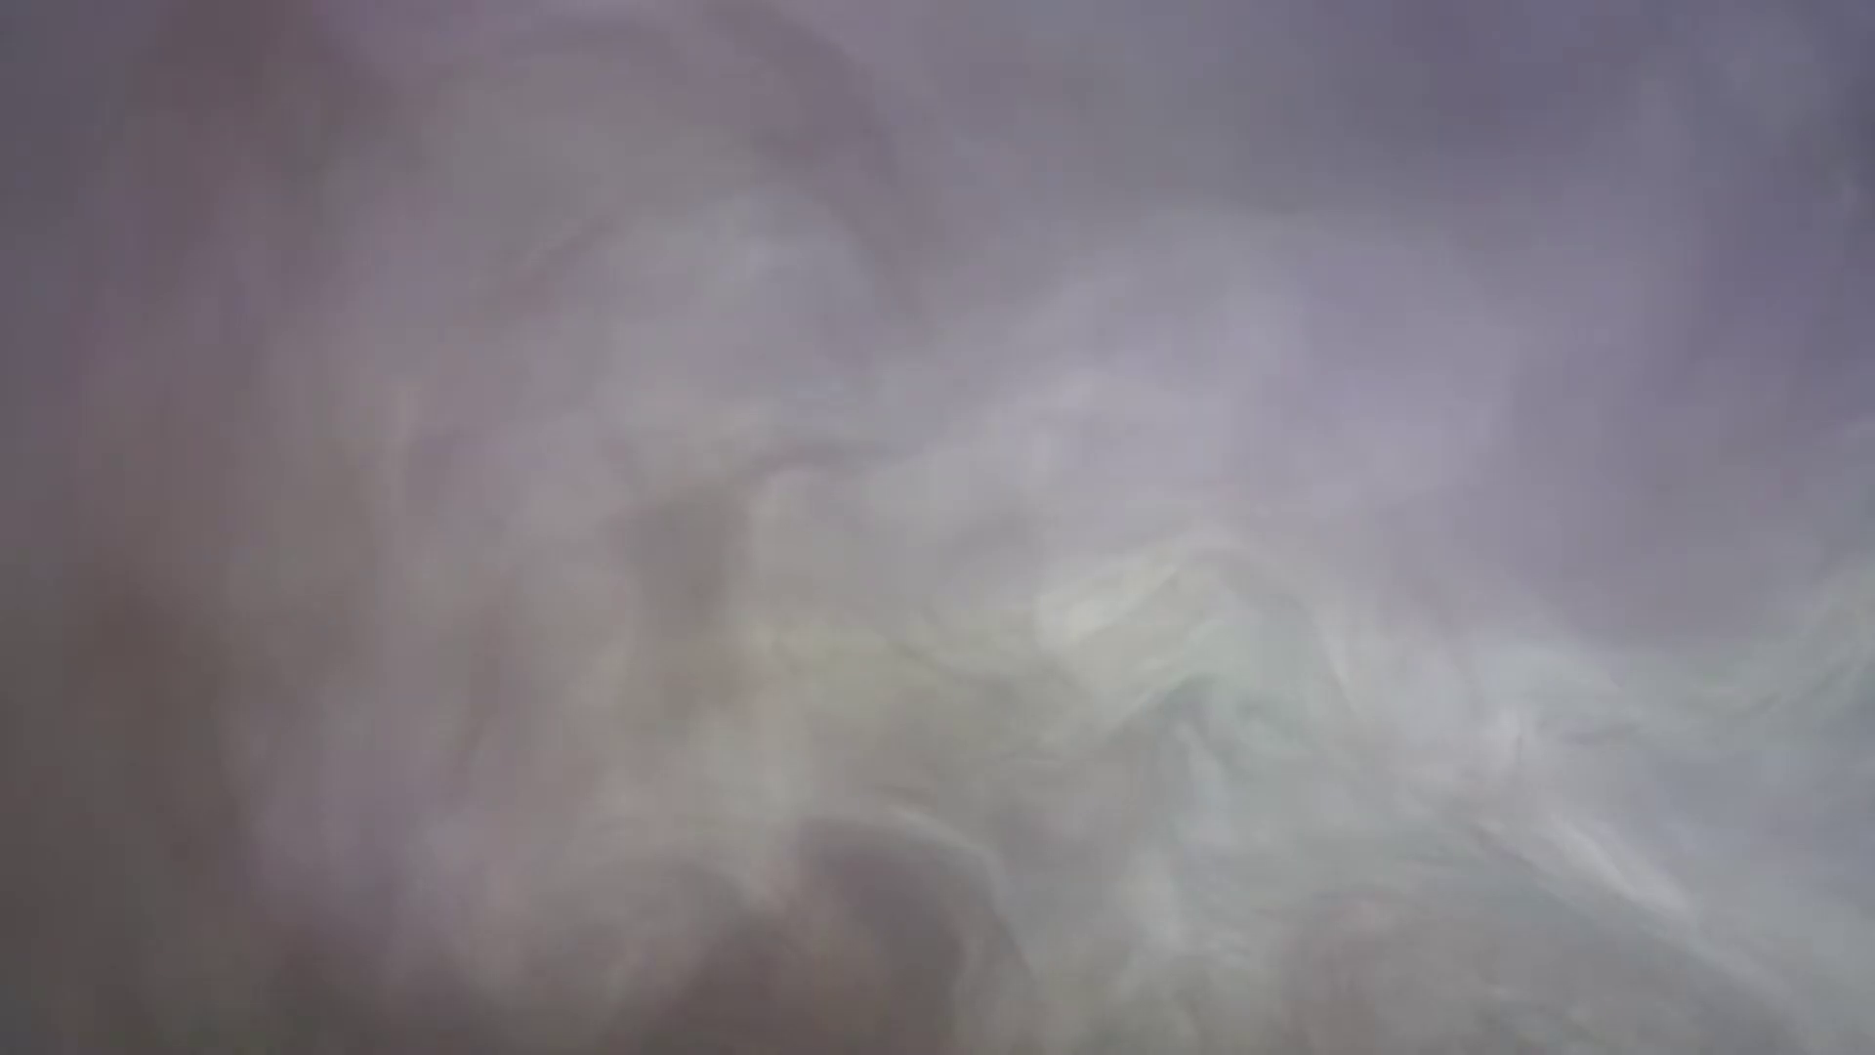